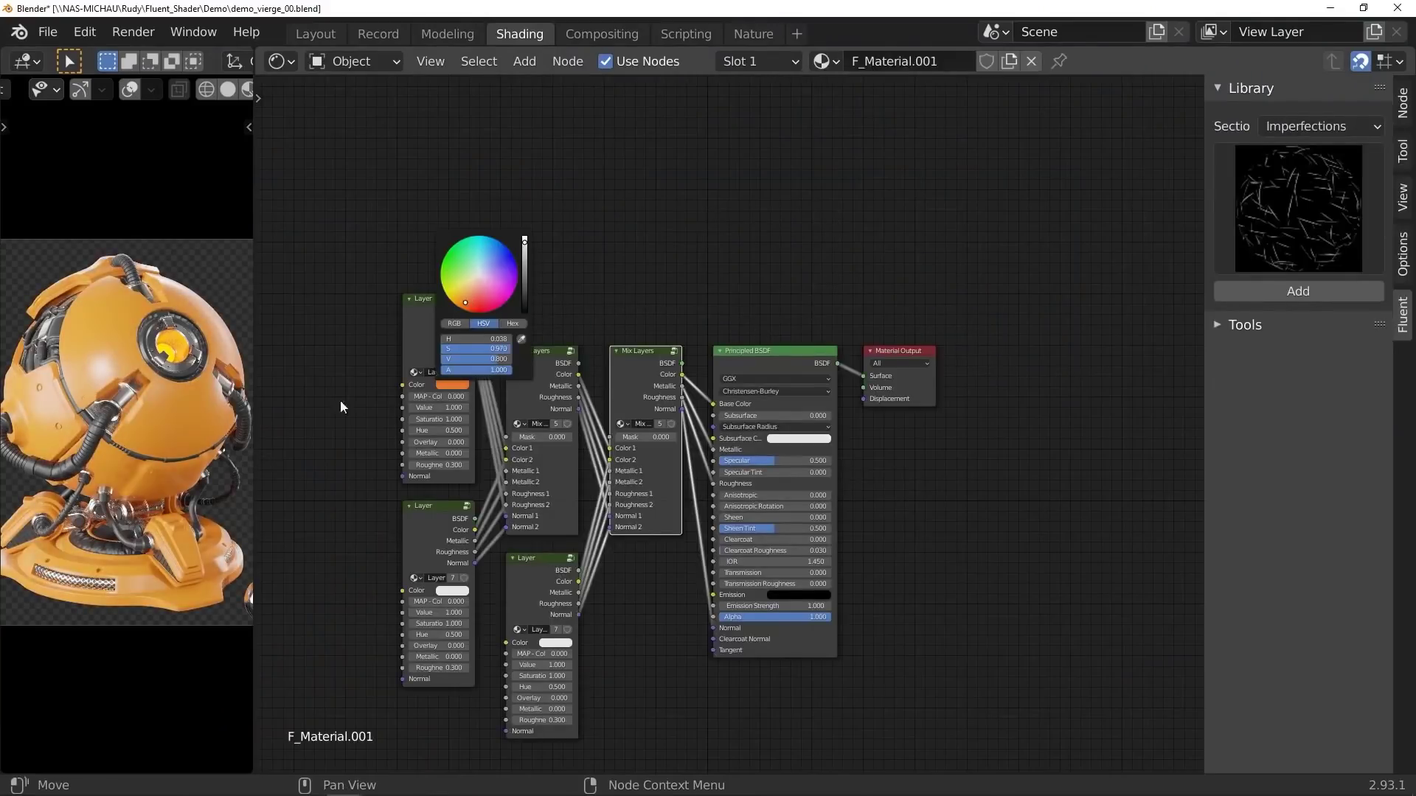
Add Edges and Cavity masks and a new layer to F_Material.001 with the Fluent node menu.
key(shift+f)
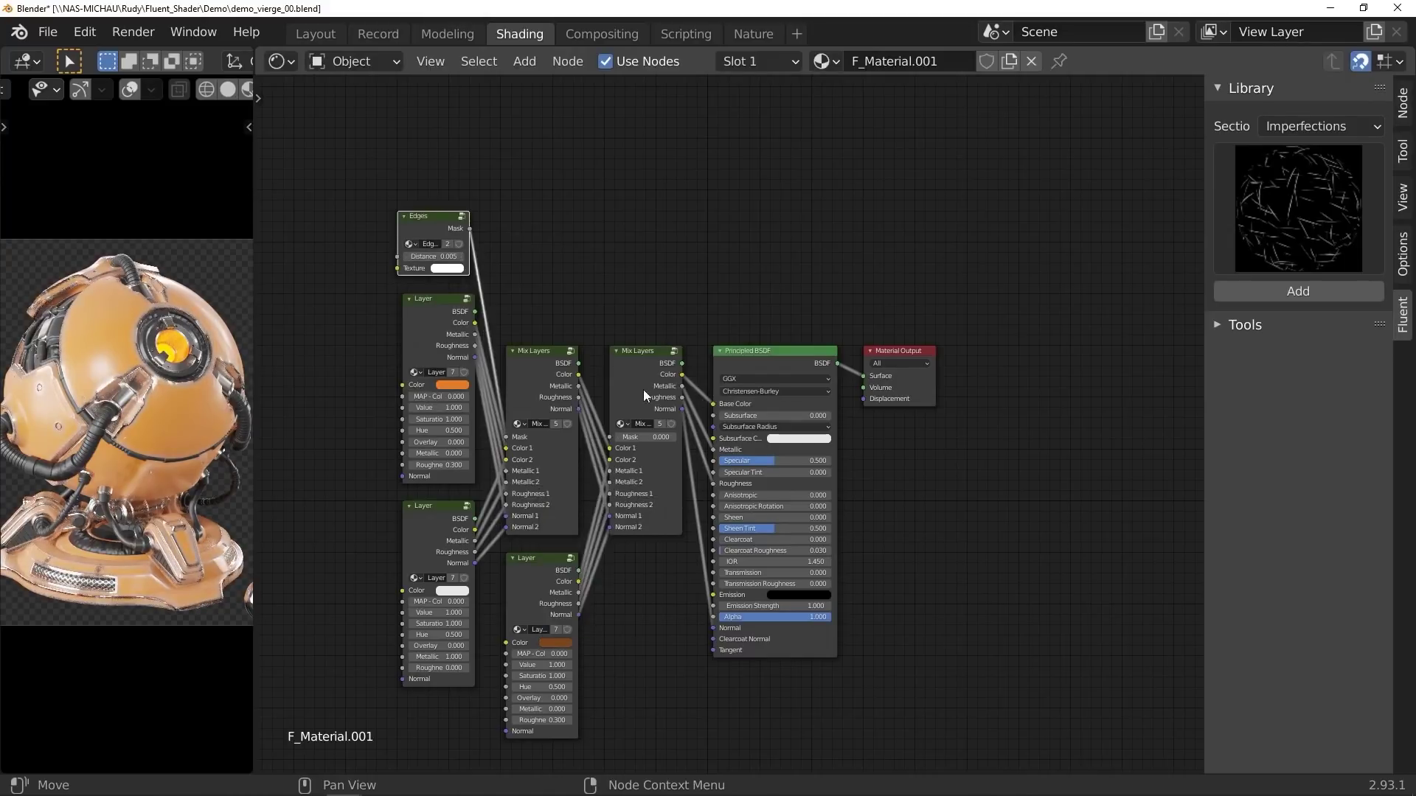
key(shift+f)
click(550, 533)
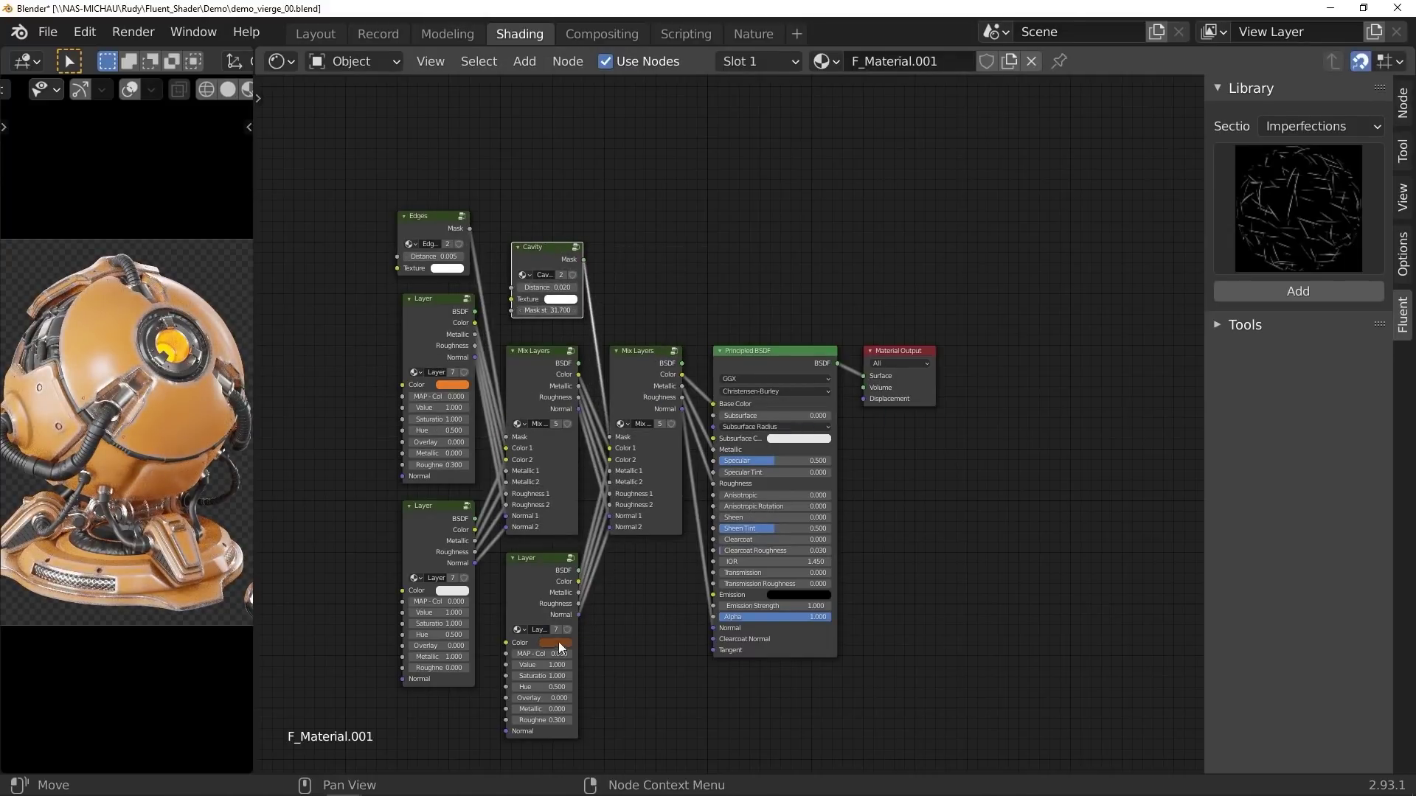
key(shift+f)
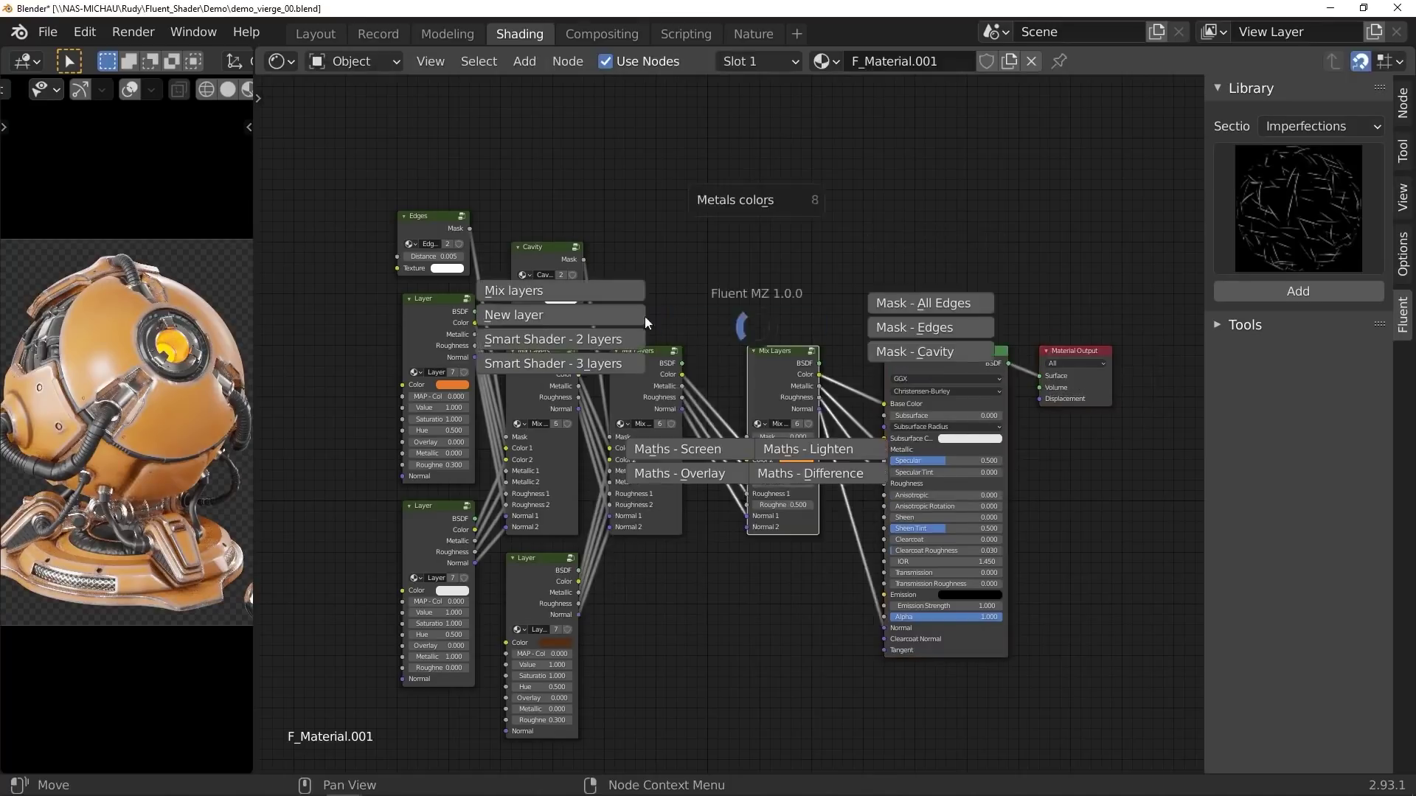
click(553, 316)
Mask the new blue layer with a Grunge gradient from the Library's Grunges section.
click(1319, 126)
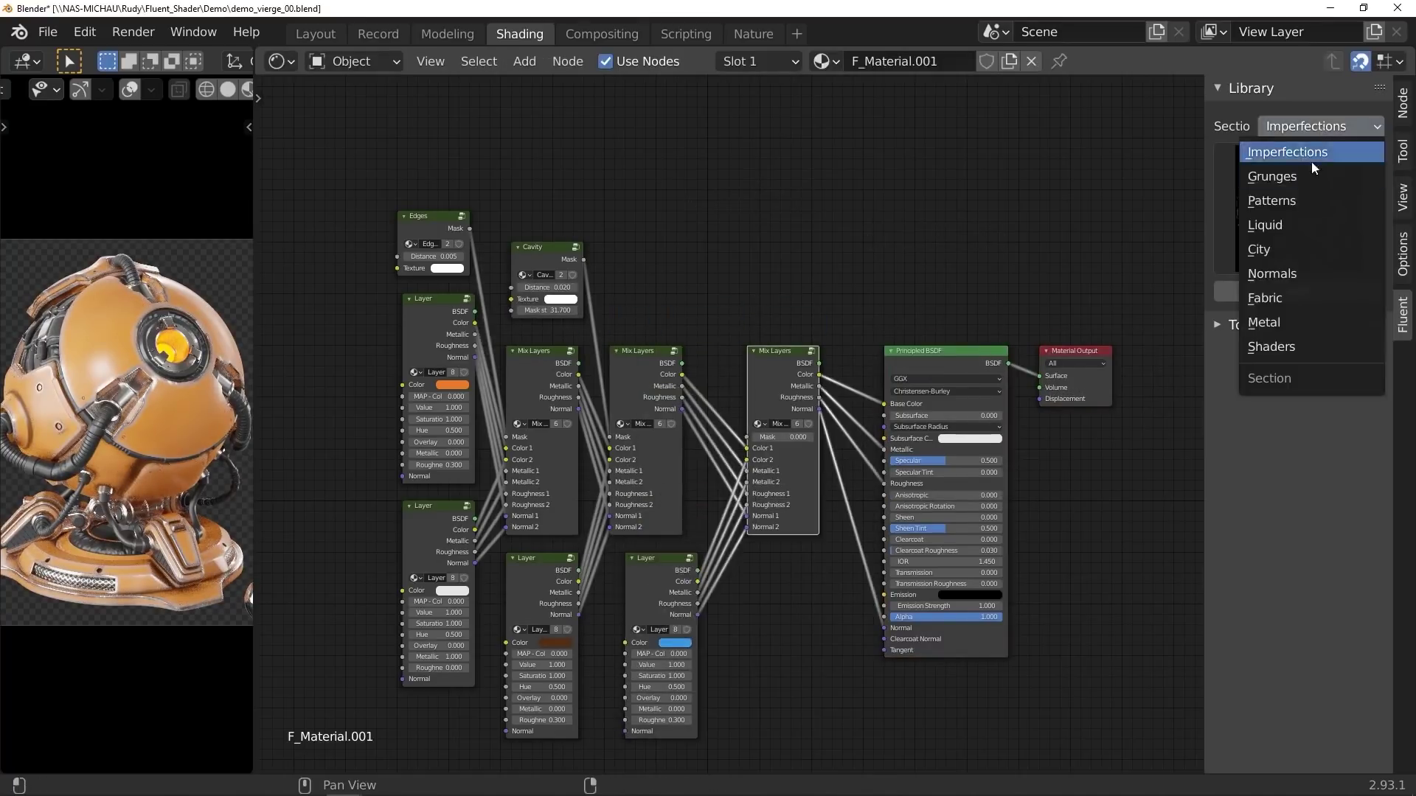
click(1283, 177)
click(1297, 208)
click(553, 461)
click(1297, 291)
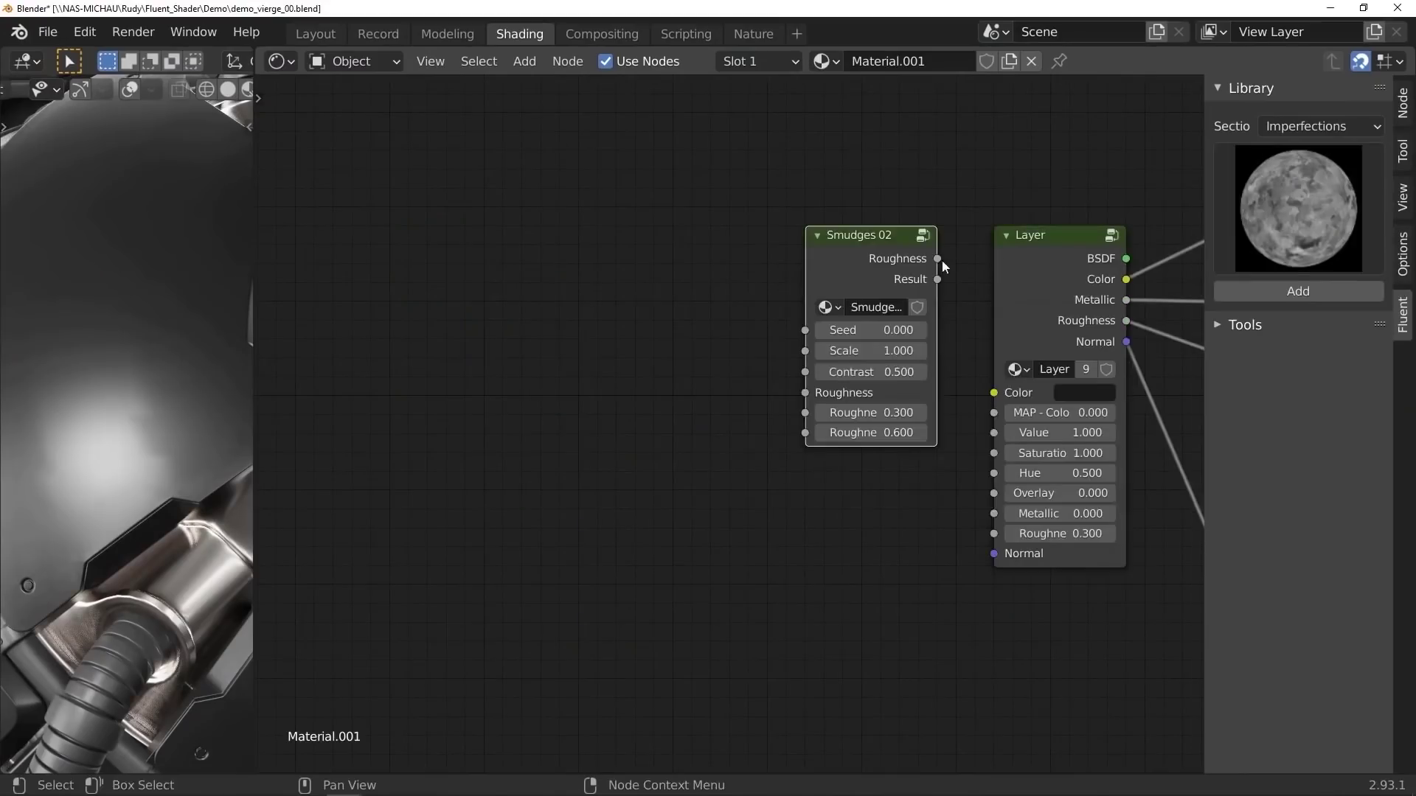
Feed Finger Print 2 into Smudges 02's roughness and set its Scale to 25.5.
mouse_move(937, 259)
mouse_down()
mouse_move(948, 493)
mouse_move(988, 544)
mouse_up()
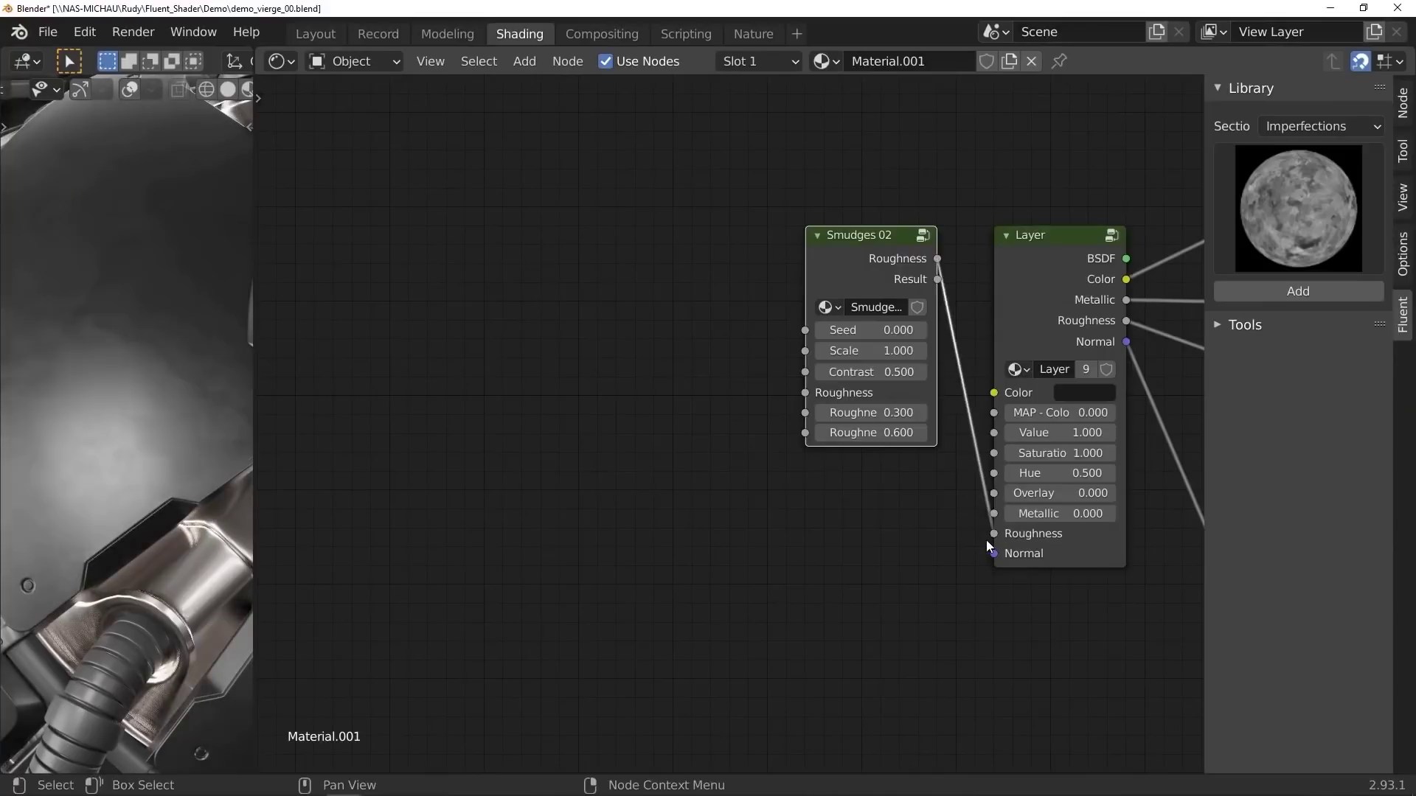
click(1287, 201)
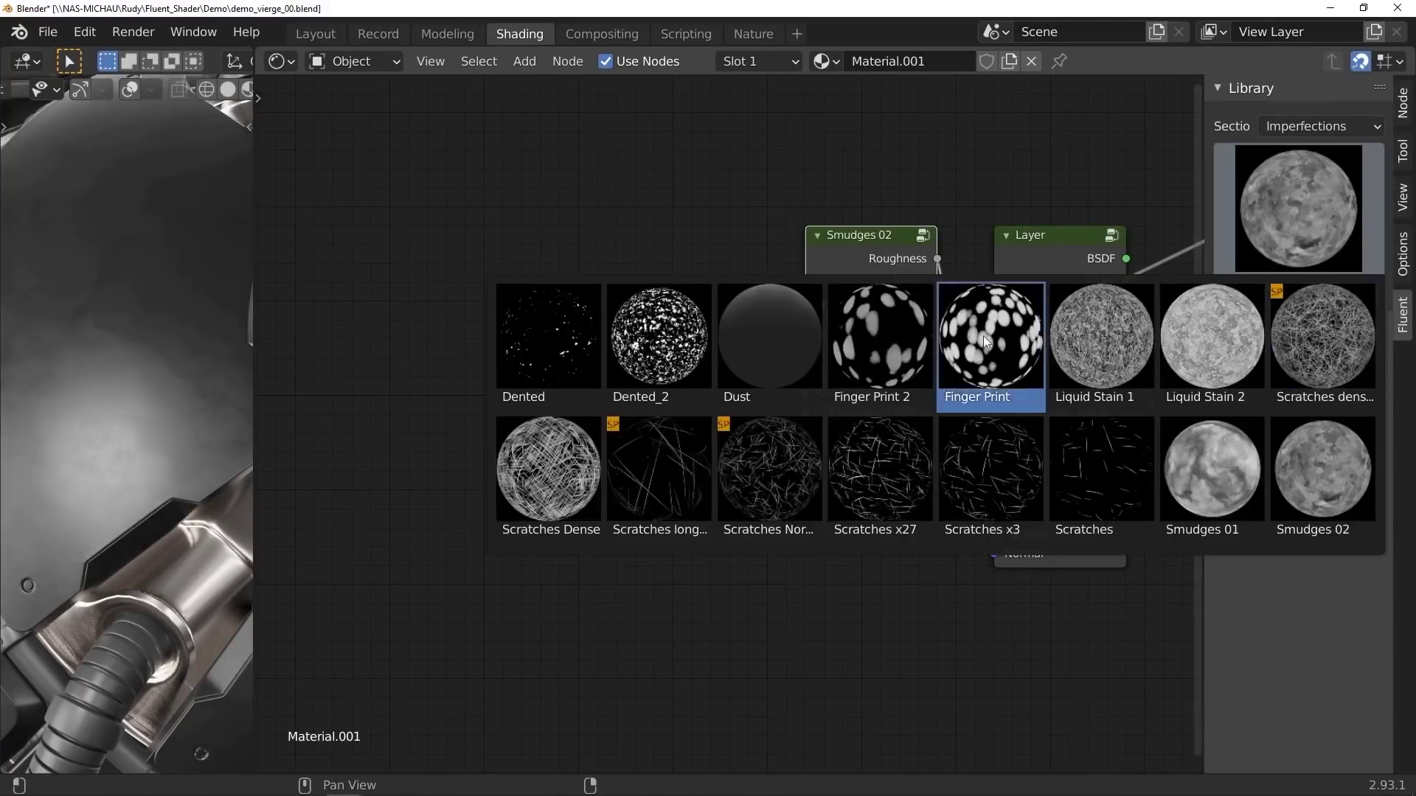
click(984, 335)
drag(805, 398, 805, 394)
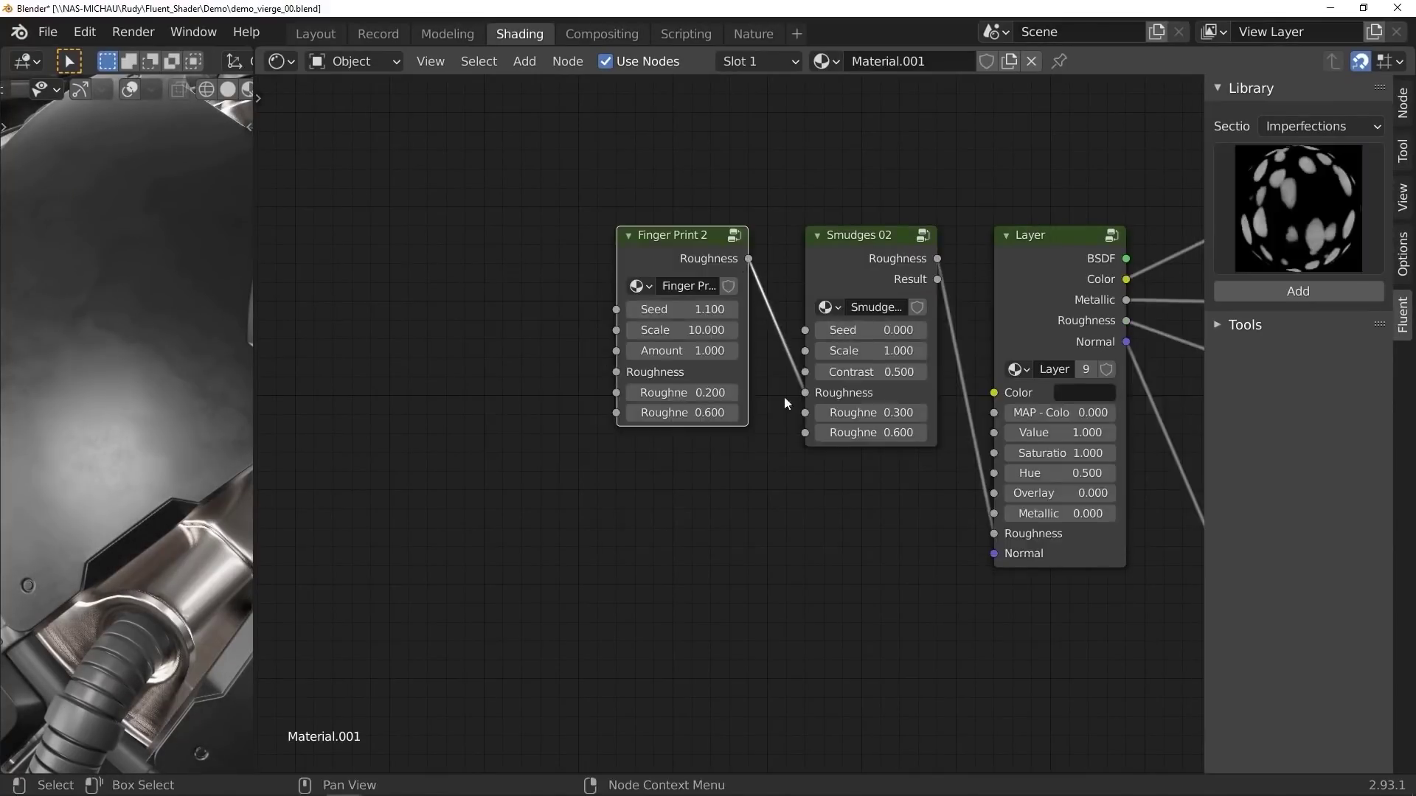
drag(682, 330, 698, 330)
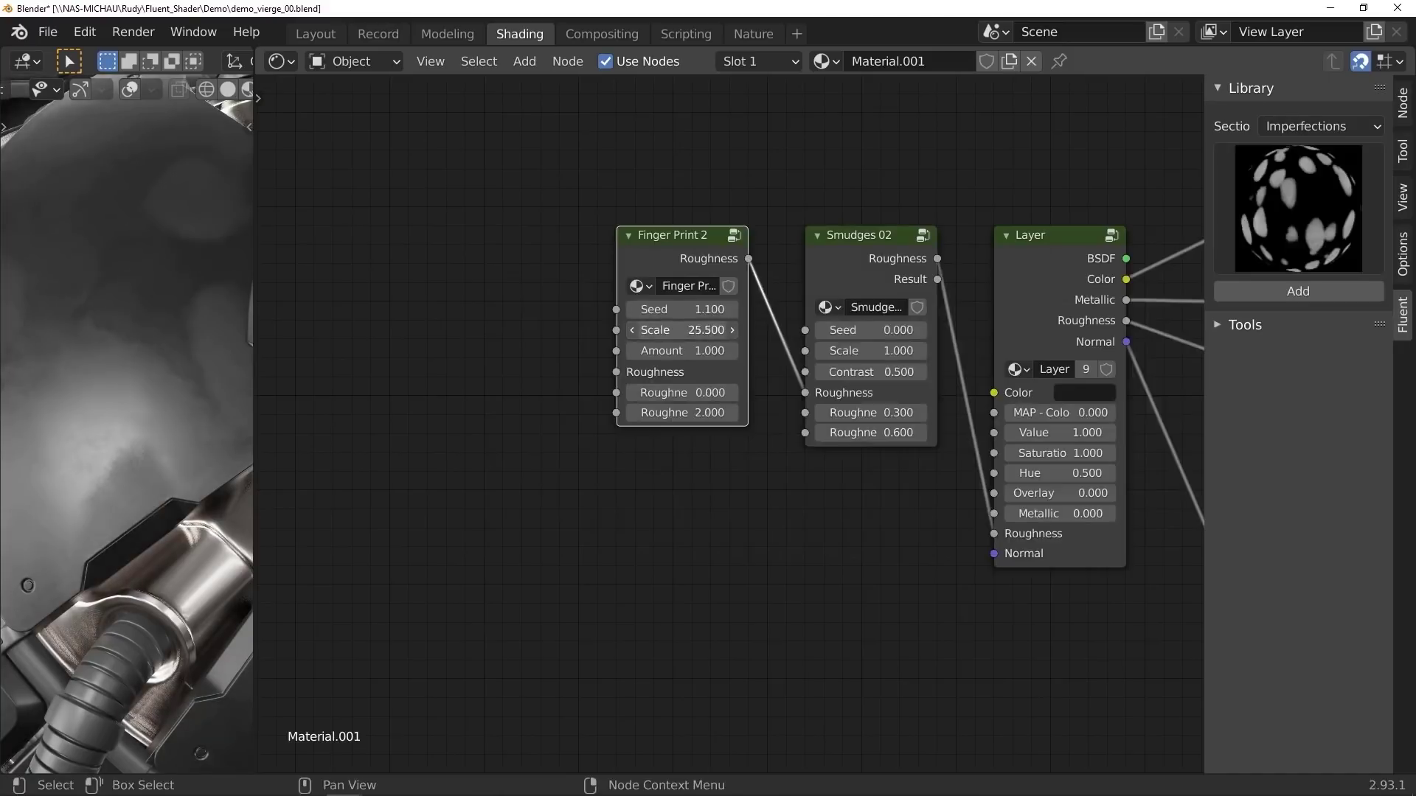
Add Scratches x3 below Smudges 02, then add the Dented imperfection.
click(1268, 202)
click(975, 459)
drag(943, 265, 943, 529)
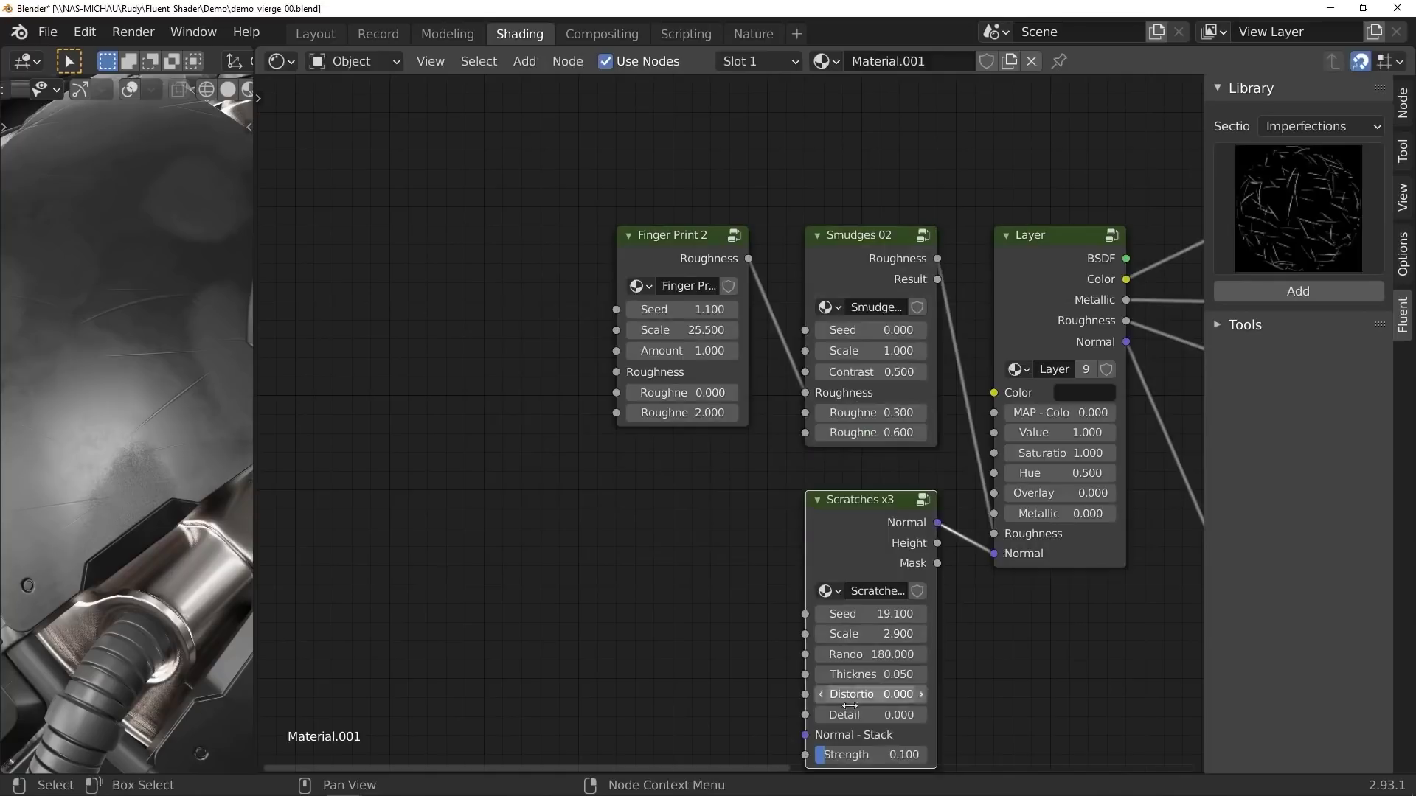
click(1298, 208)
click(549, 342)
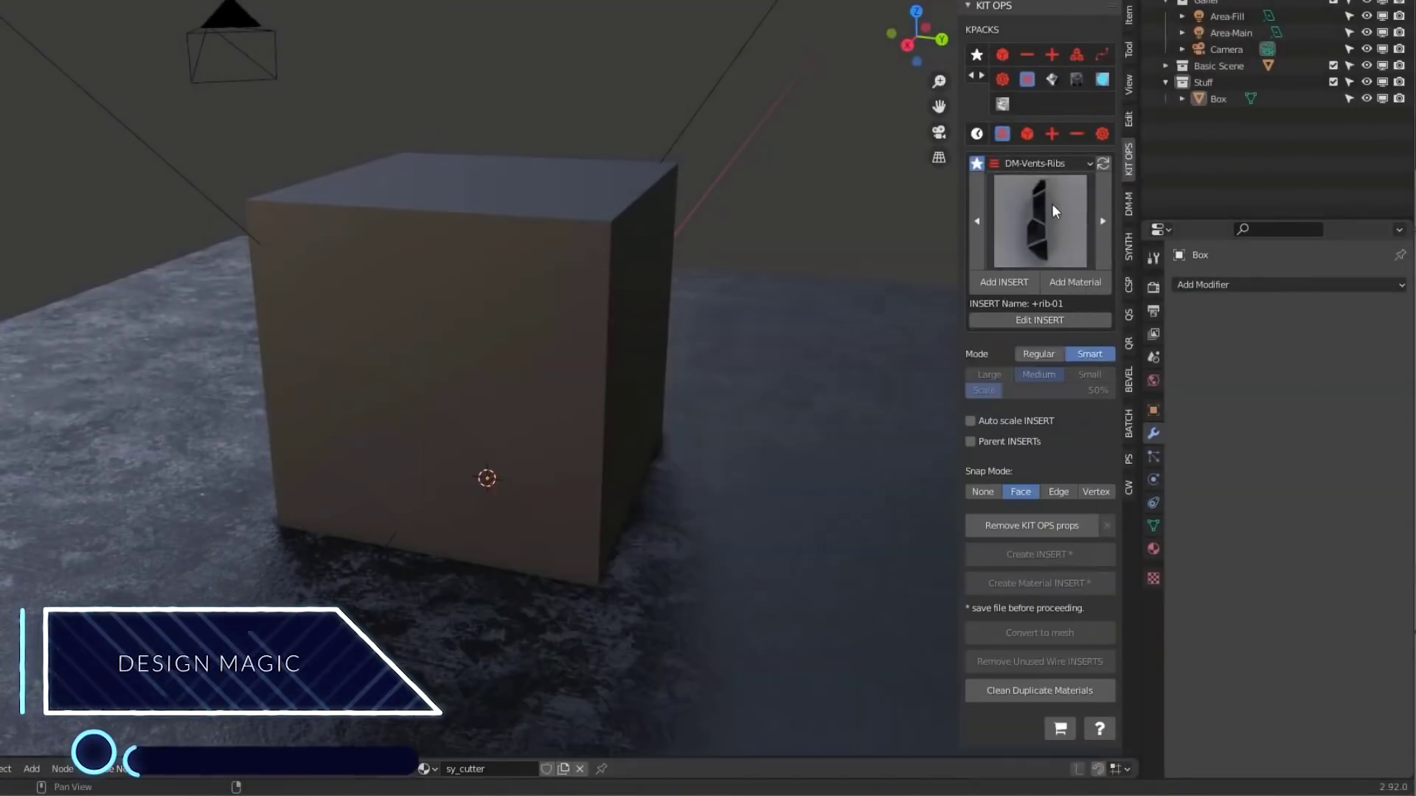
Insert a cylinder cutter from the cutter KPACK into the box and raise it above the hole.
click(1054, 206)
click(1055, 193)
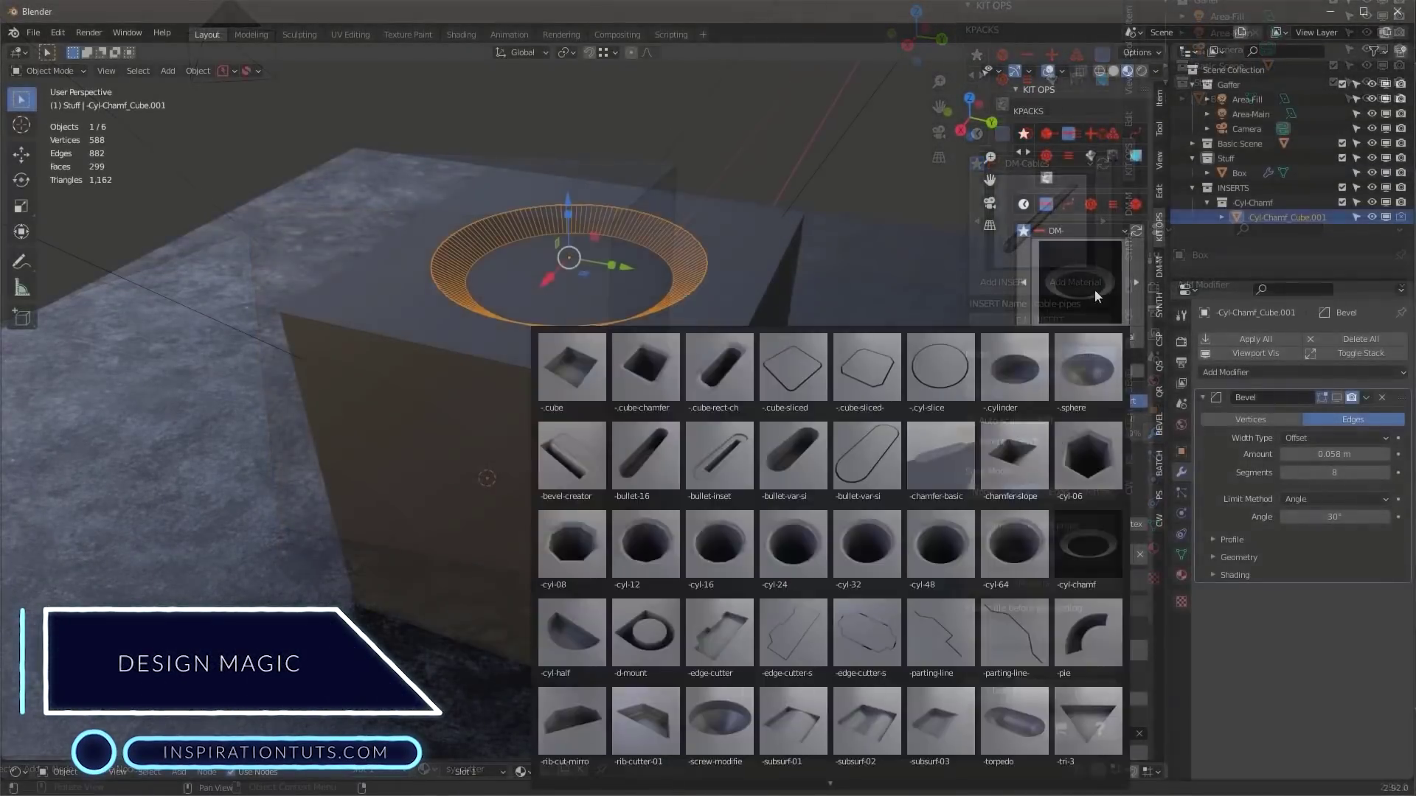
click(1016, 374)
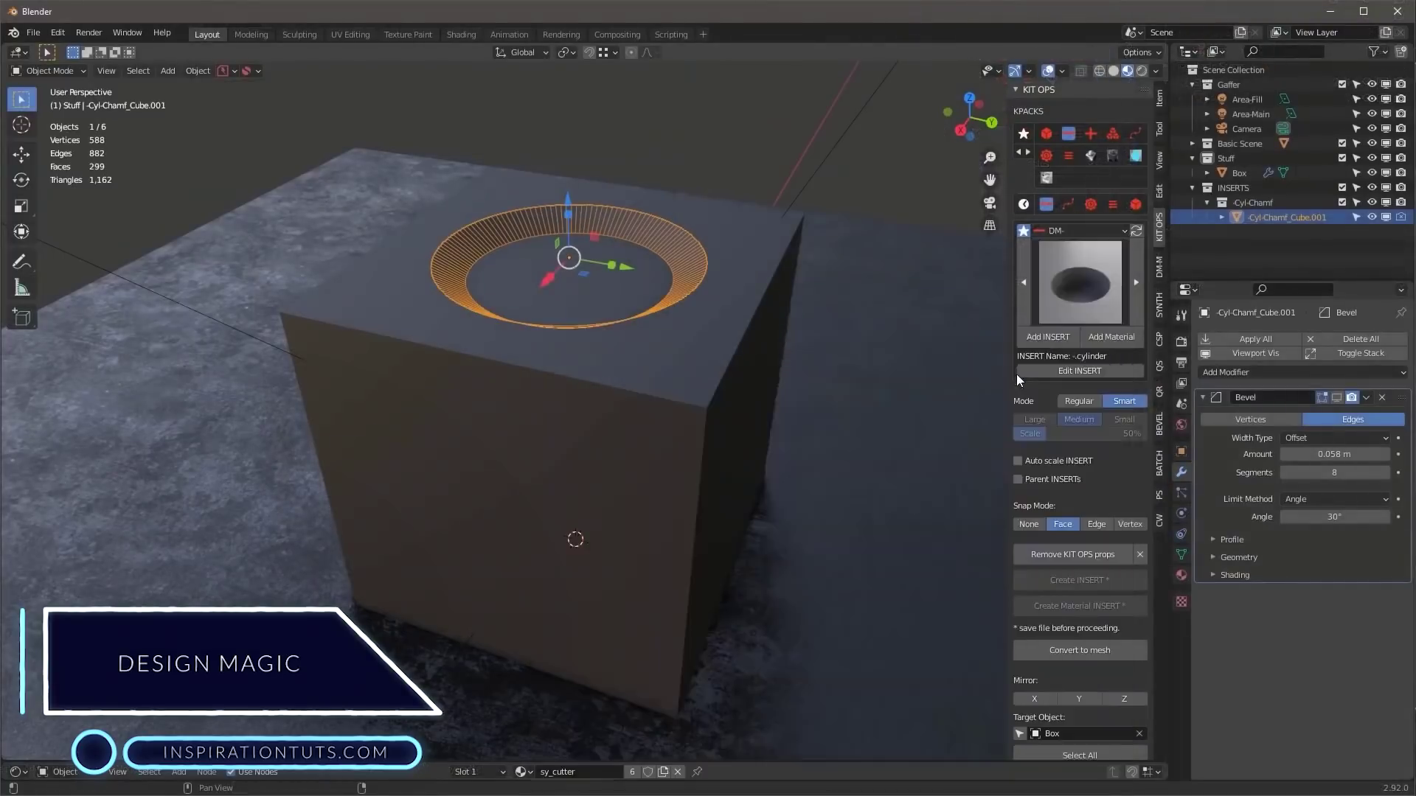
click(580, 285)
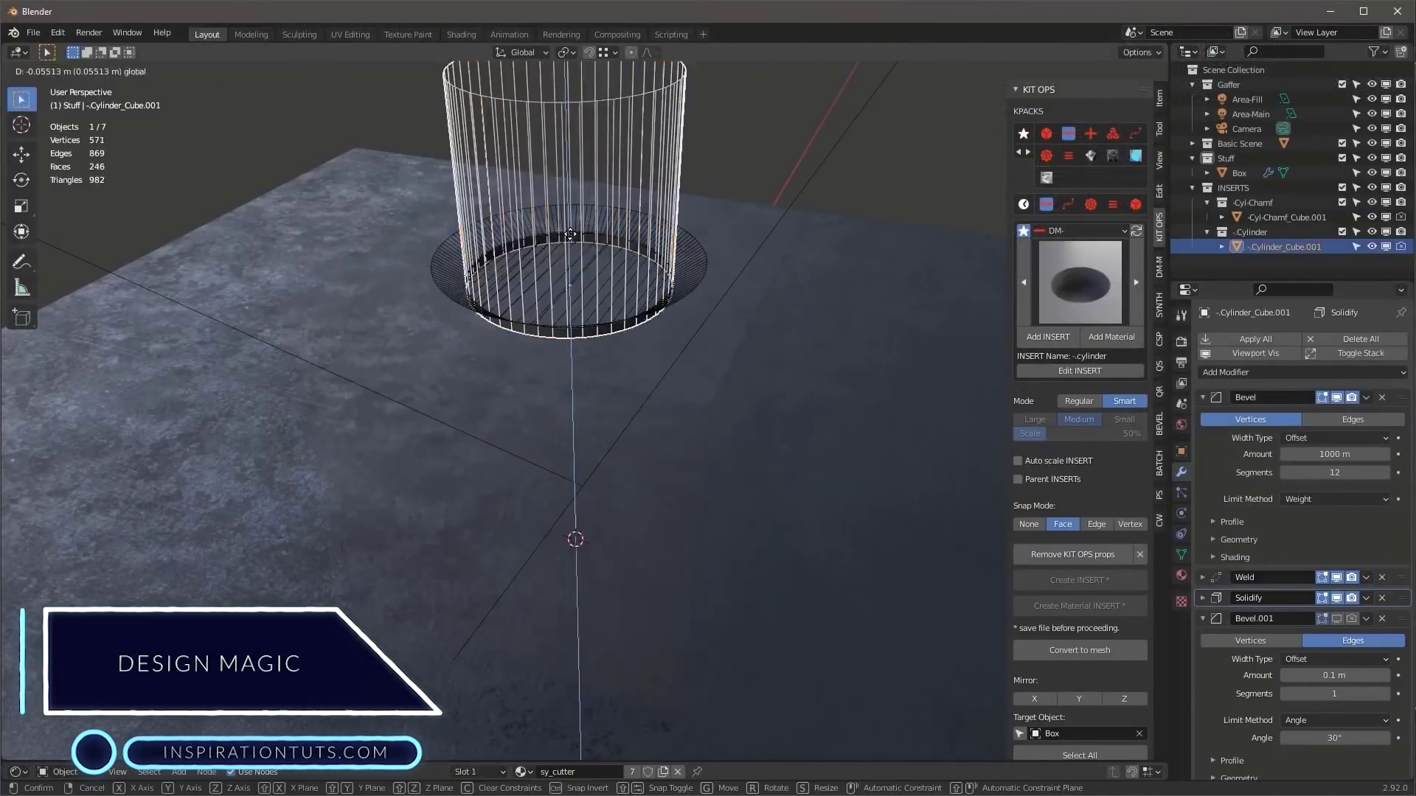
drag(601, 258, 639, 222)
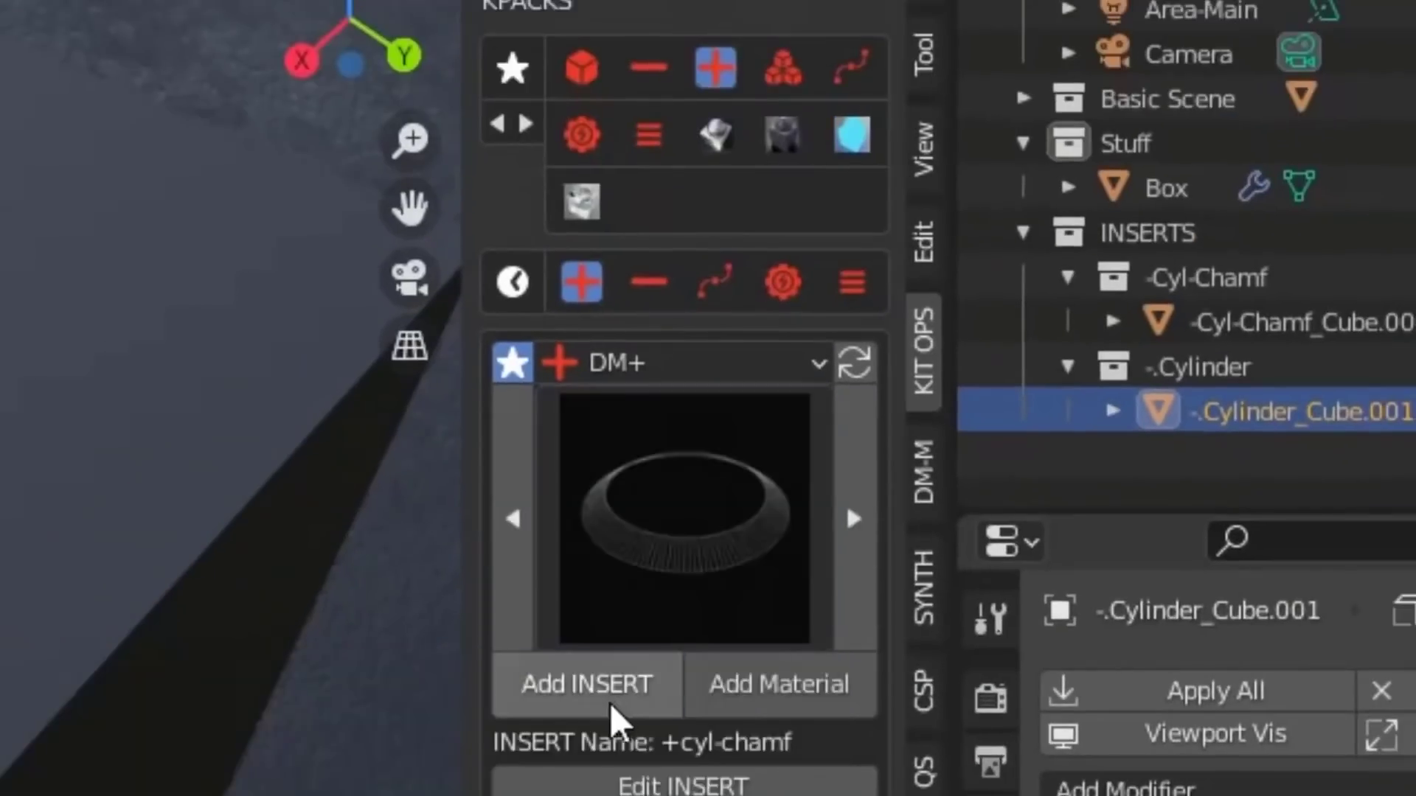
Add the Cyl-Chamf ring insert, then a parting-line mirror insert on the cube's face.
click(612, 701)
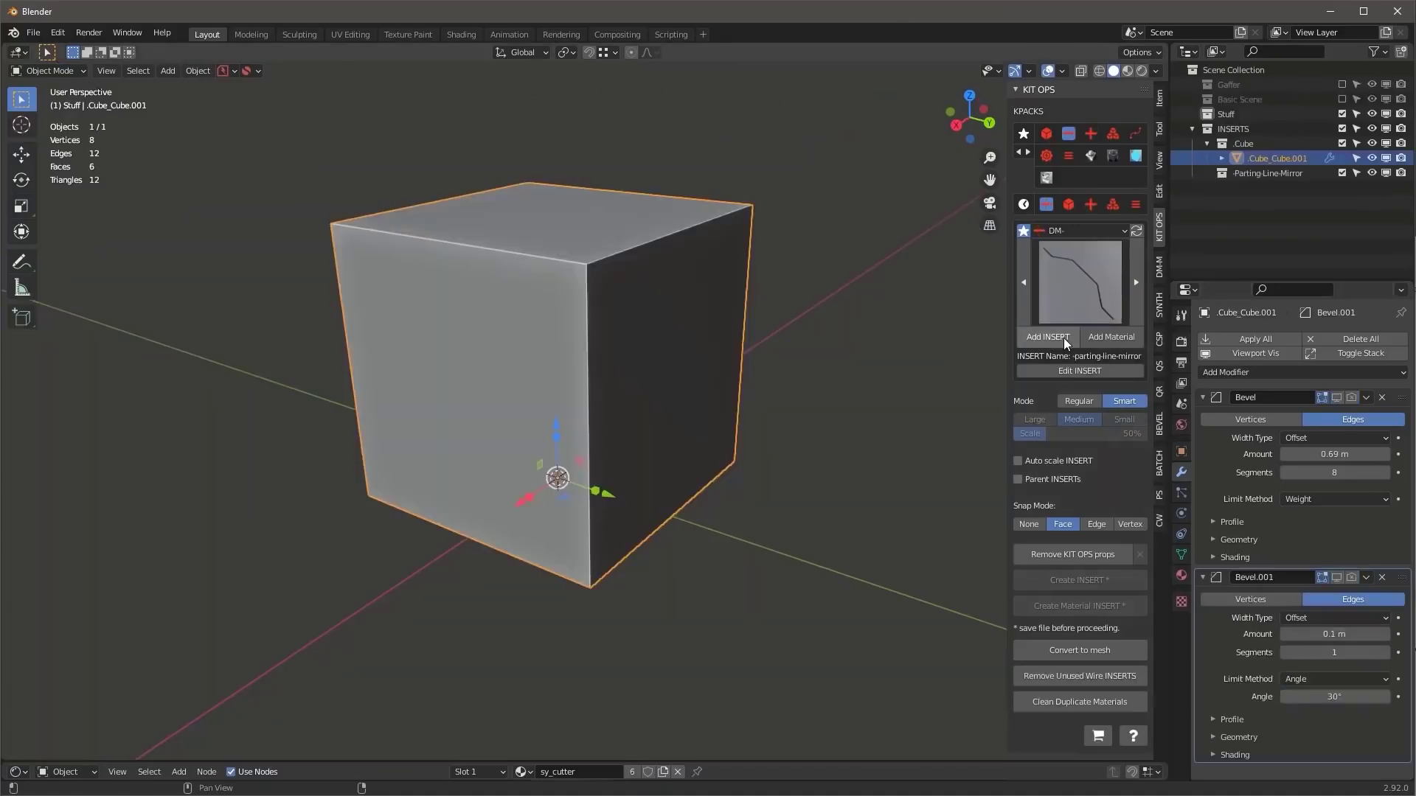
click(1063, 338)
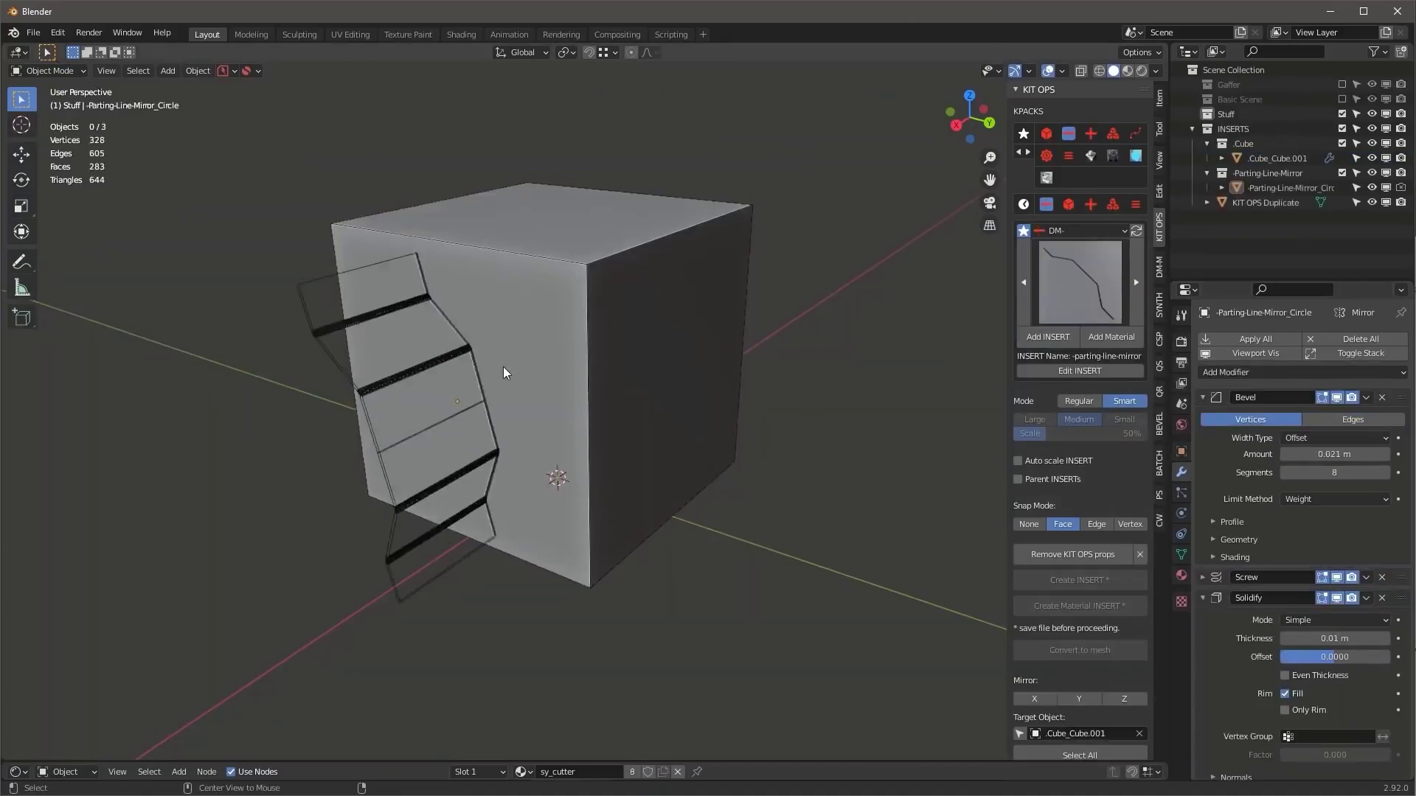
click(506, 365)
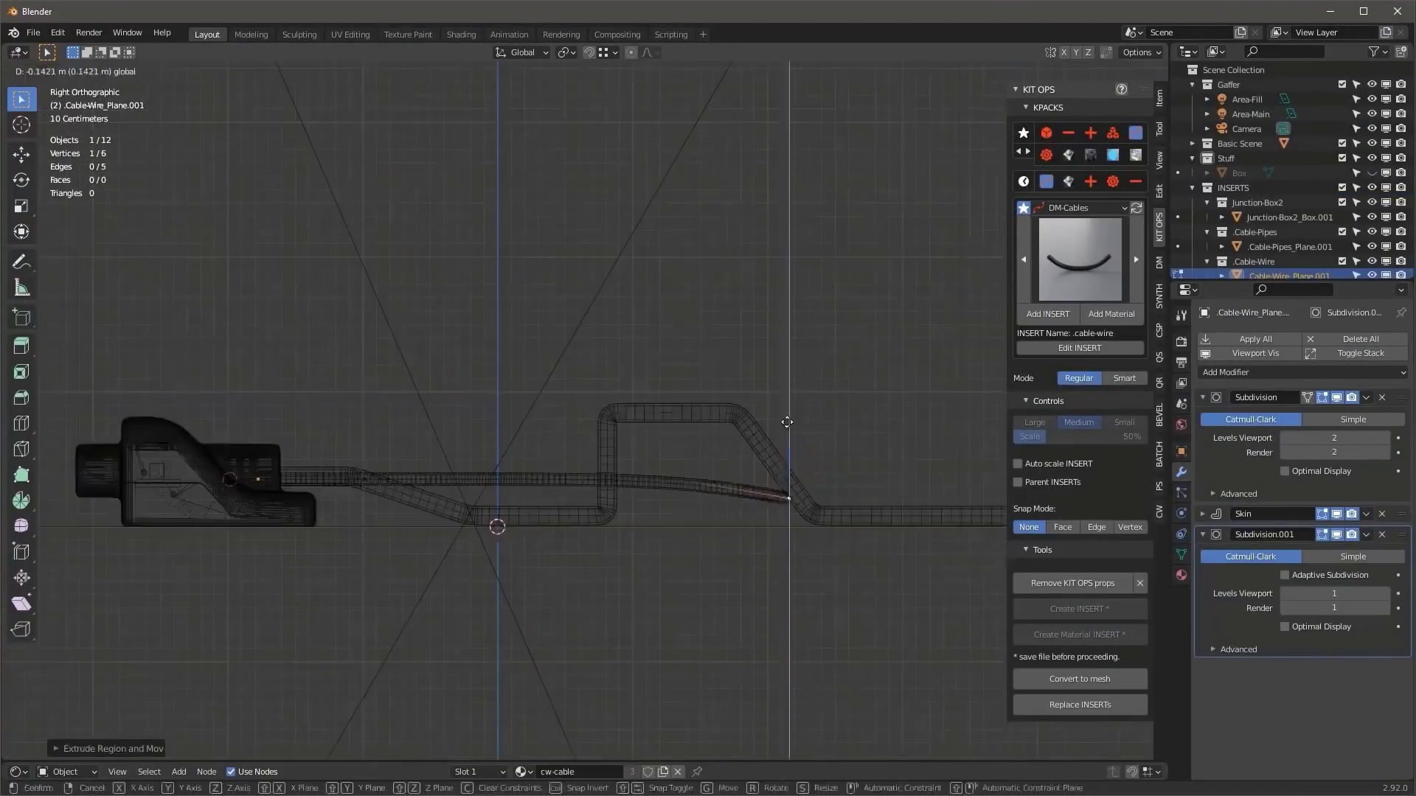
Extrude the cable wire into a zigzag, give Plane a Collision modifier, and play the simulation.
middle_drag(766, 516, 821, 445)
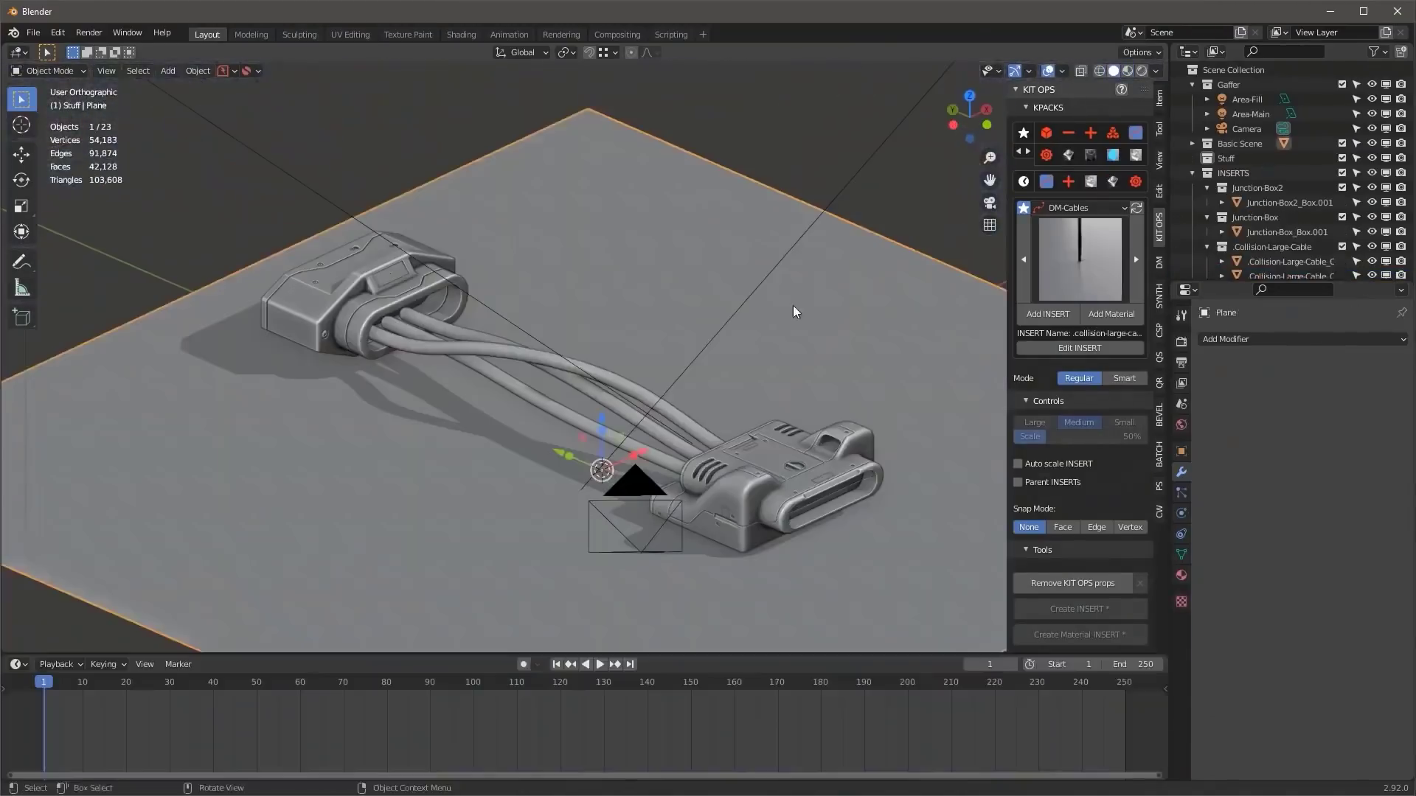
click(1305, 343)
click(1323, 387)
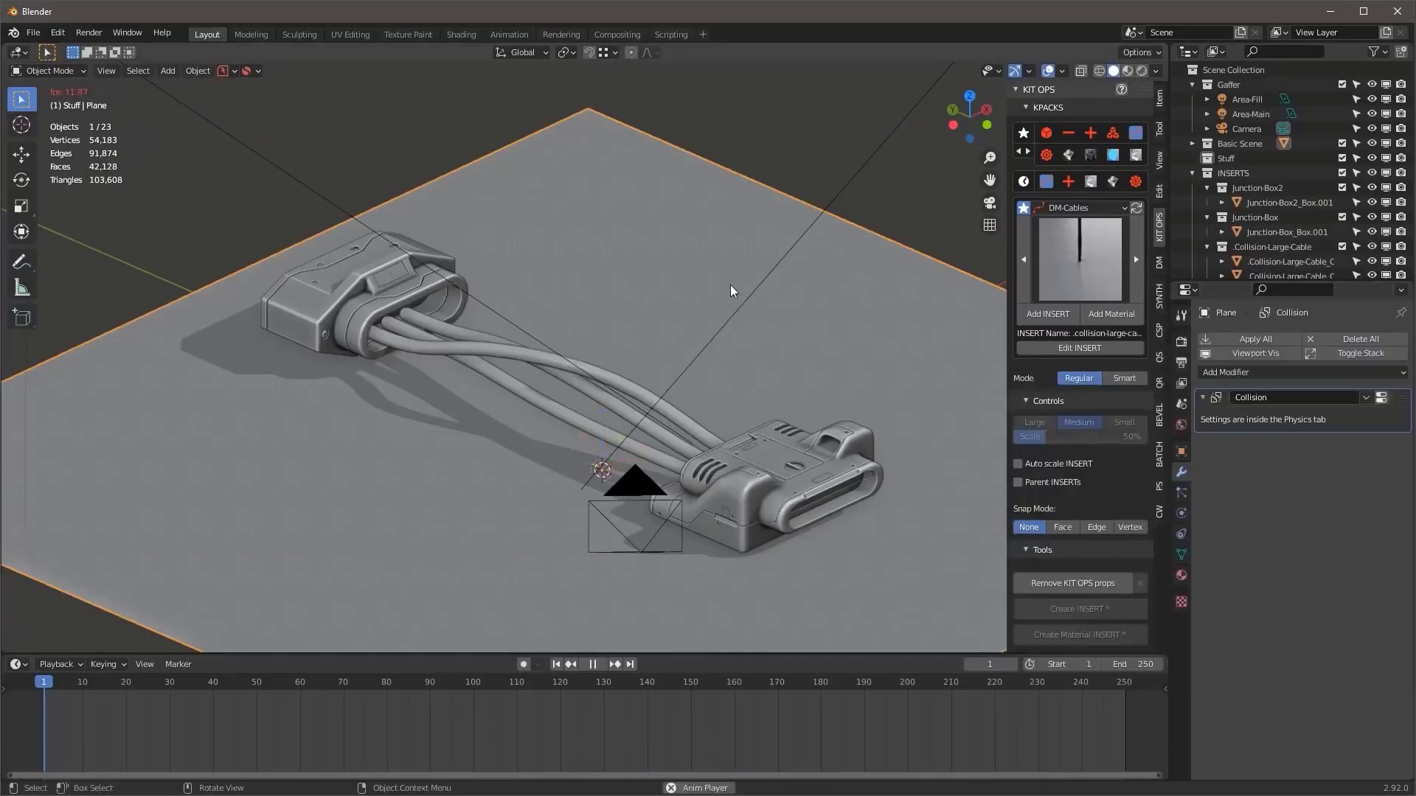
key(space)
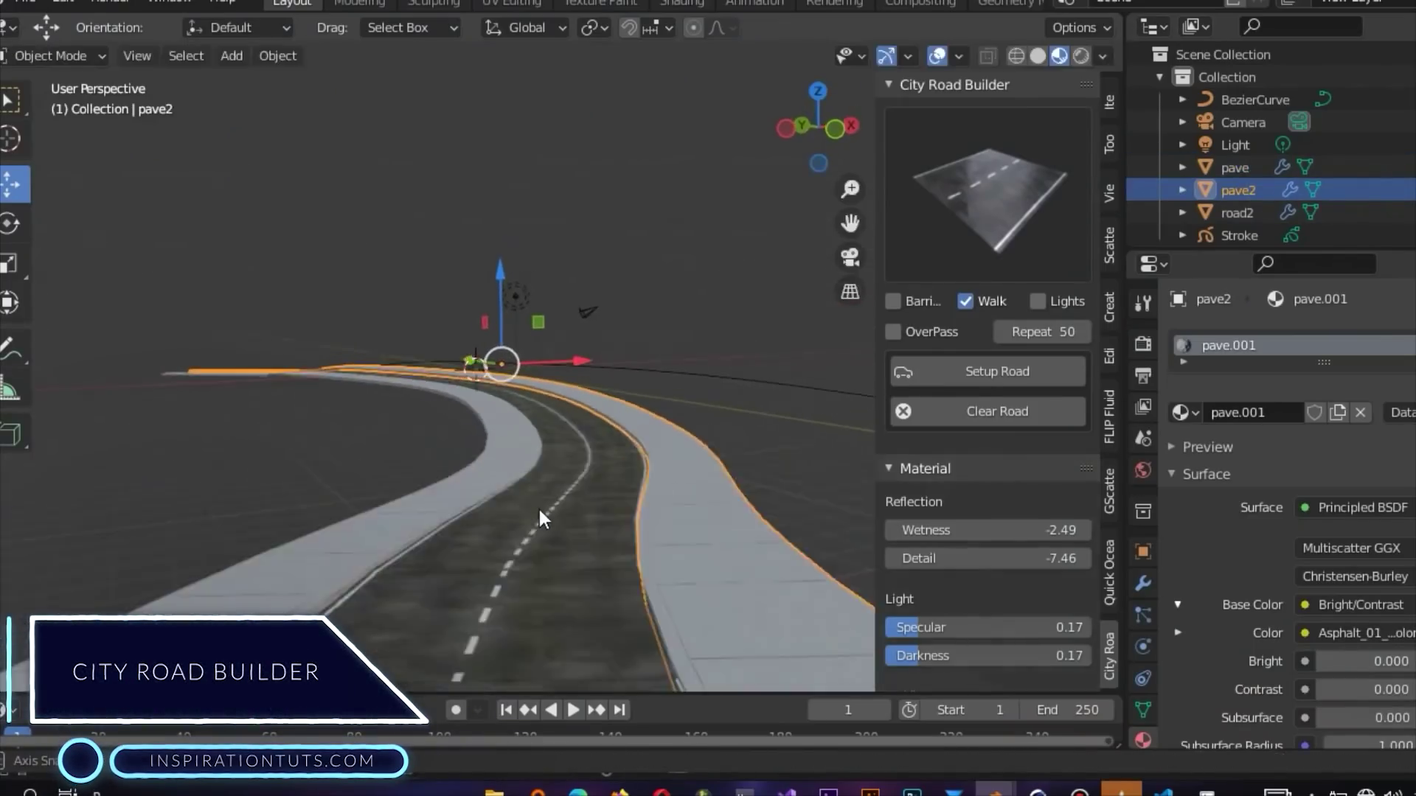
Add guard-rail barriers and lightposts along the road, then adjust the lightpost2 row.
click(893, 301)
click(1038, 303)
middle_drag(738, 457, 564, 338)
click(541, 485)
middle_drag(542, 485, 519, 509)
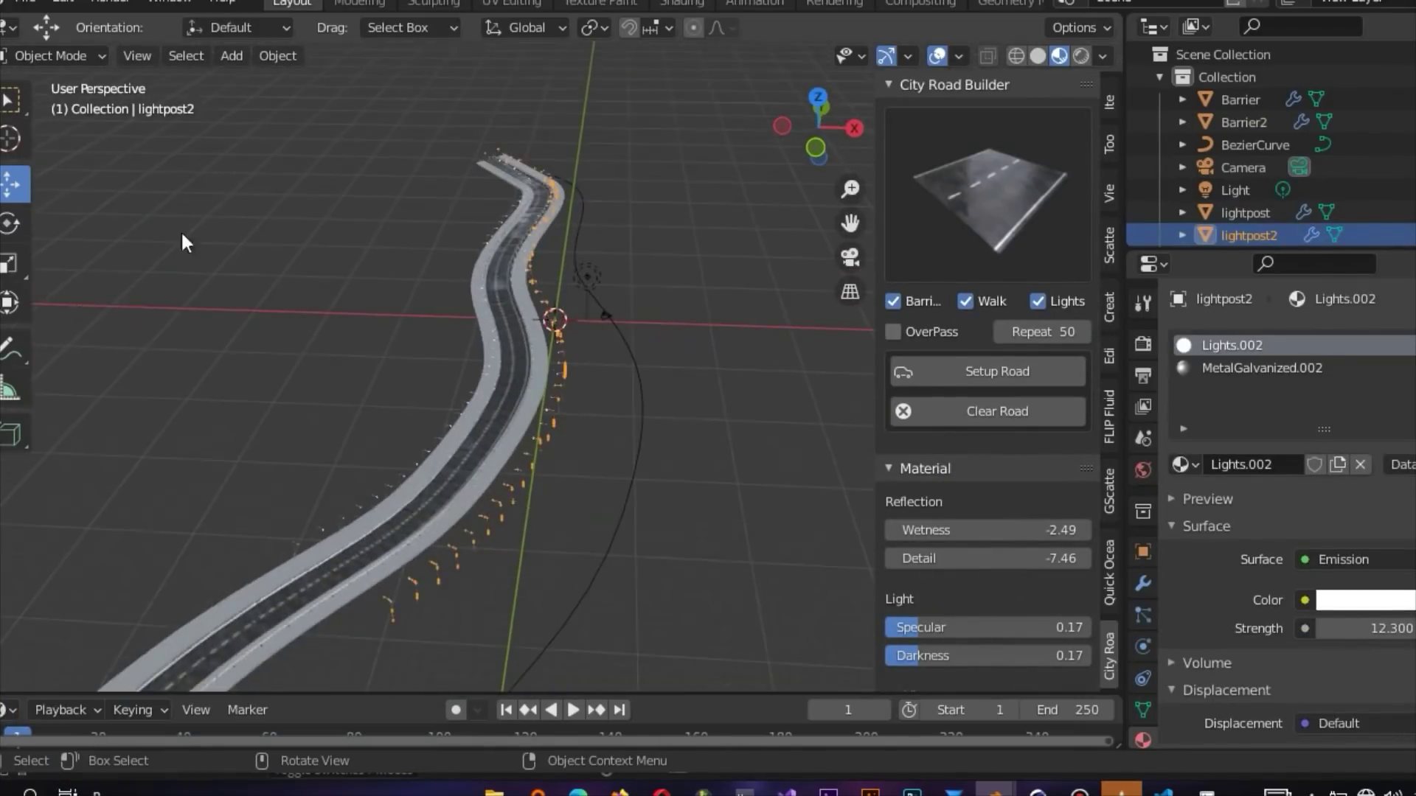
scroll(794, 572, down, 3)
drag(794, 573, 803, 573)
key(g)
click(846, 506)
middle_drag(846, 506, 572, 423)
Shift the lightpost row along the X axis beside the barrier.
click(787, 539)
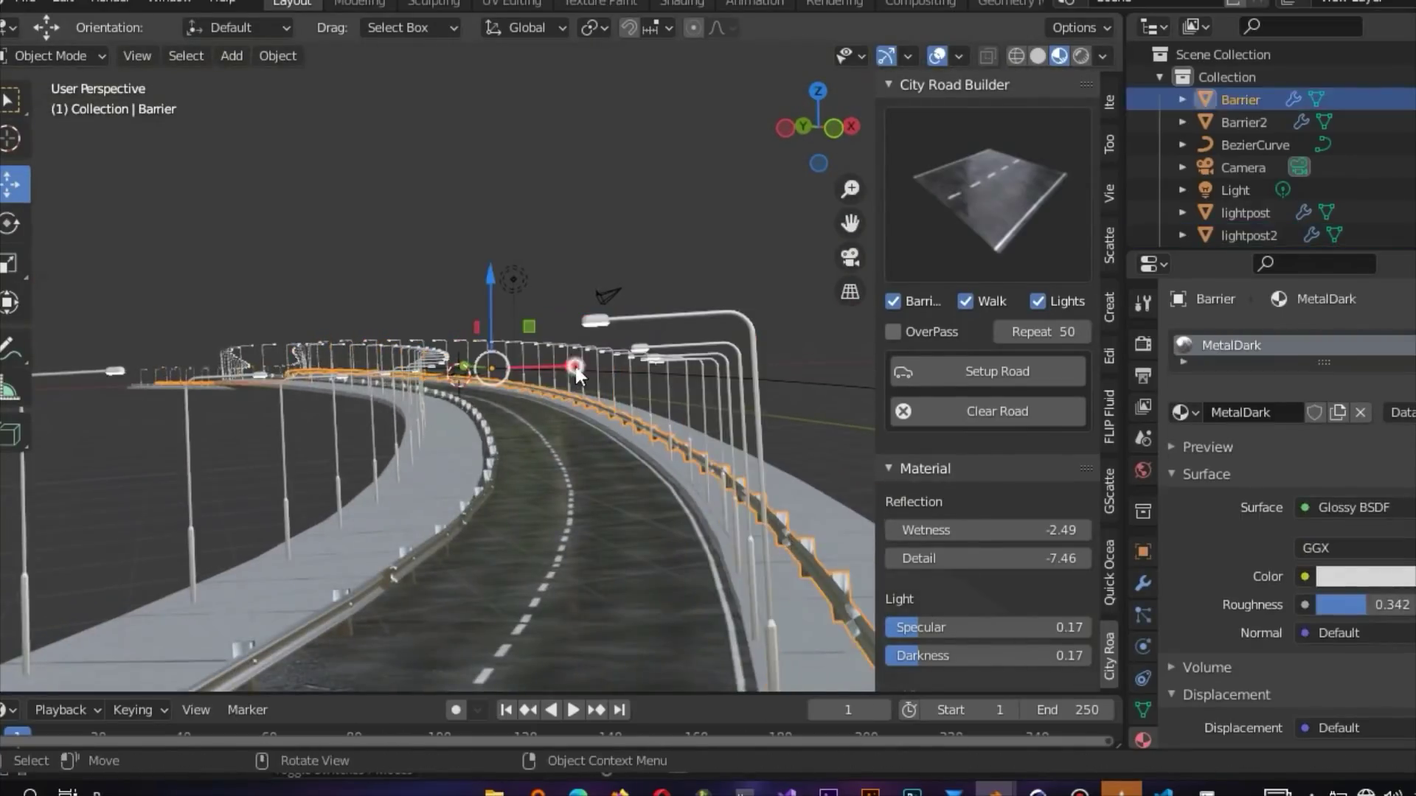
click(747, 570)
middle_drag(747, 570, 654, 433)
scroll(649, 450, down, 5)
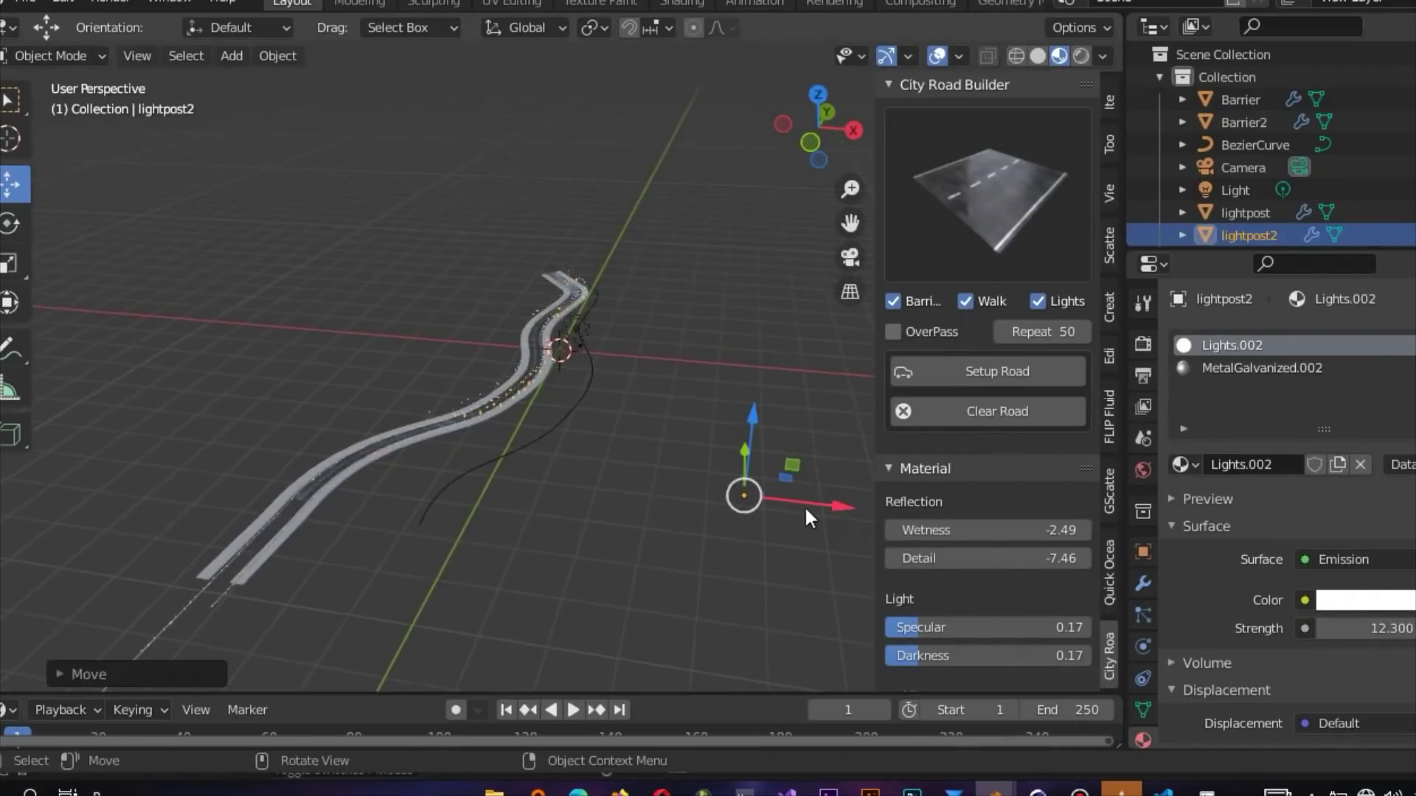
drag(819, 507, 846, 508)
click(845, 509)
scroll(568, 446, up, 8)
middle_drag(568, 445, 583, 430)
In rendered view, set world strength 0.100, move the barrier left, and lower sun elevation to 9.6°.
click(1081, 56)
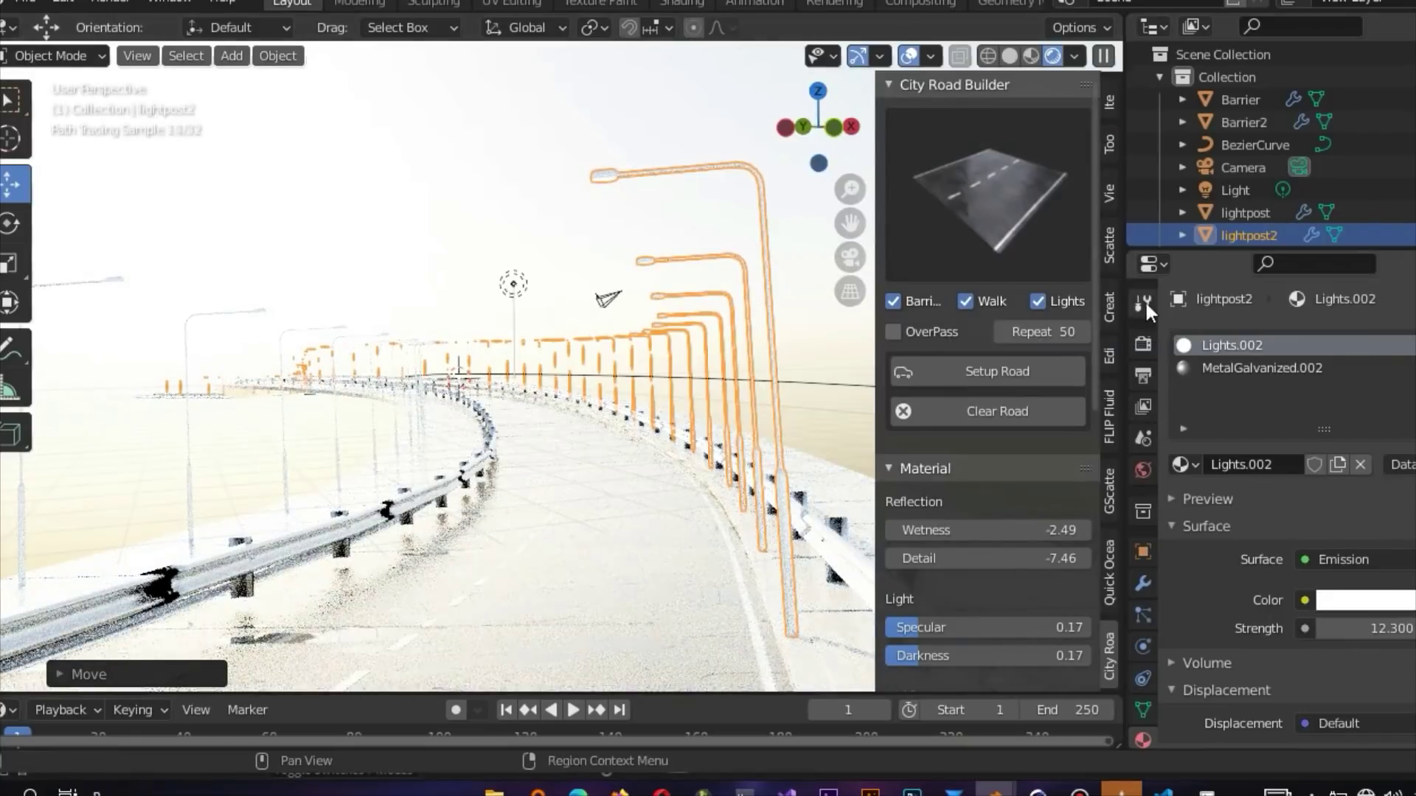
click(1142, 344)
click(562, 447)
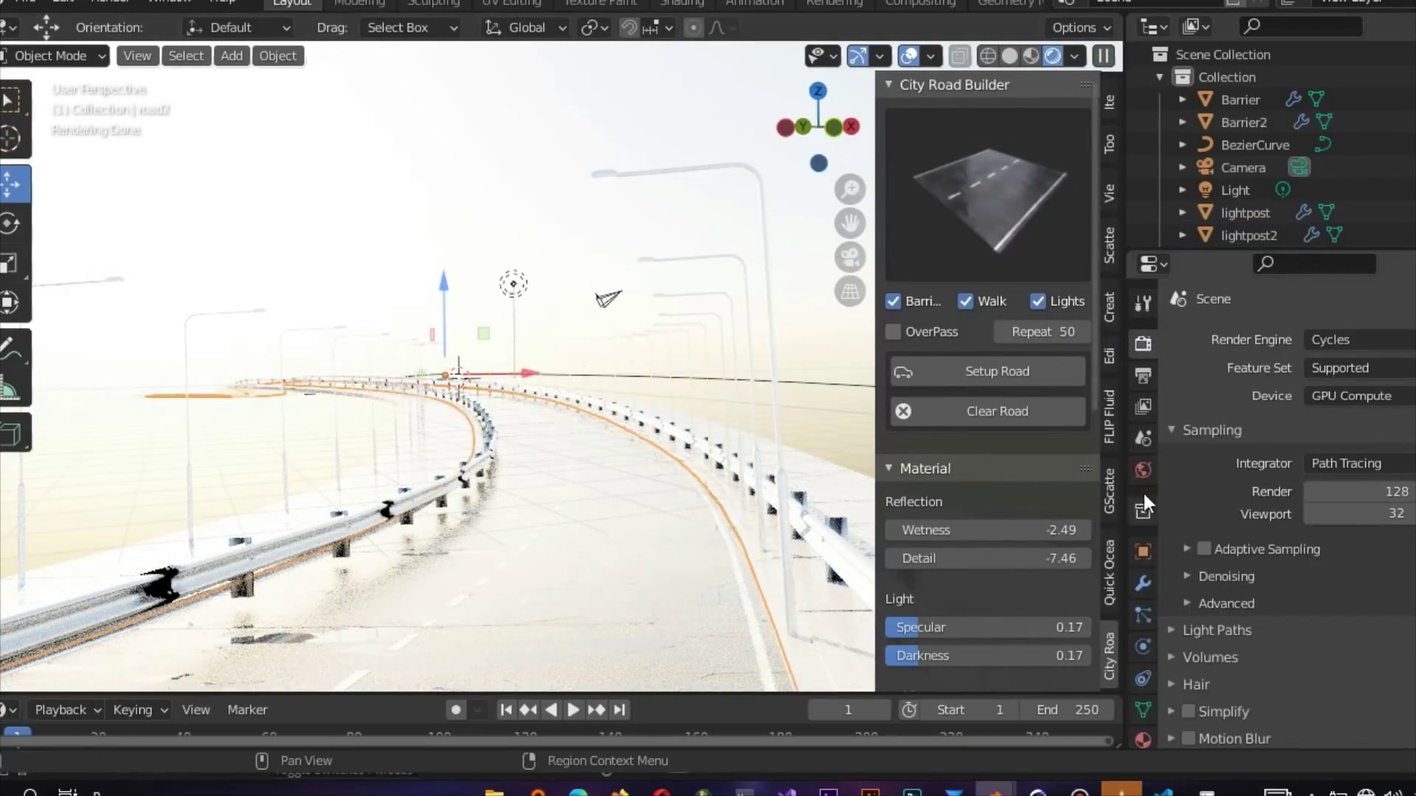
click(1142, 470)
scroll(1392, 604, down, 5)
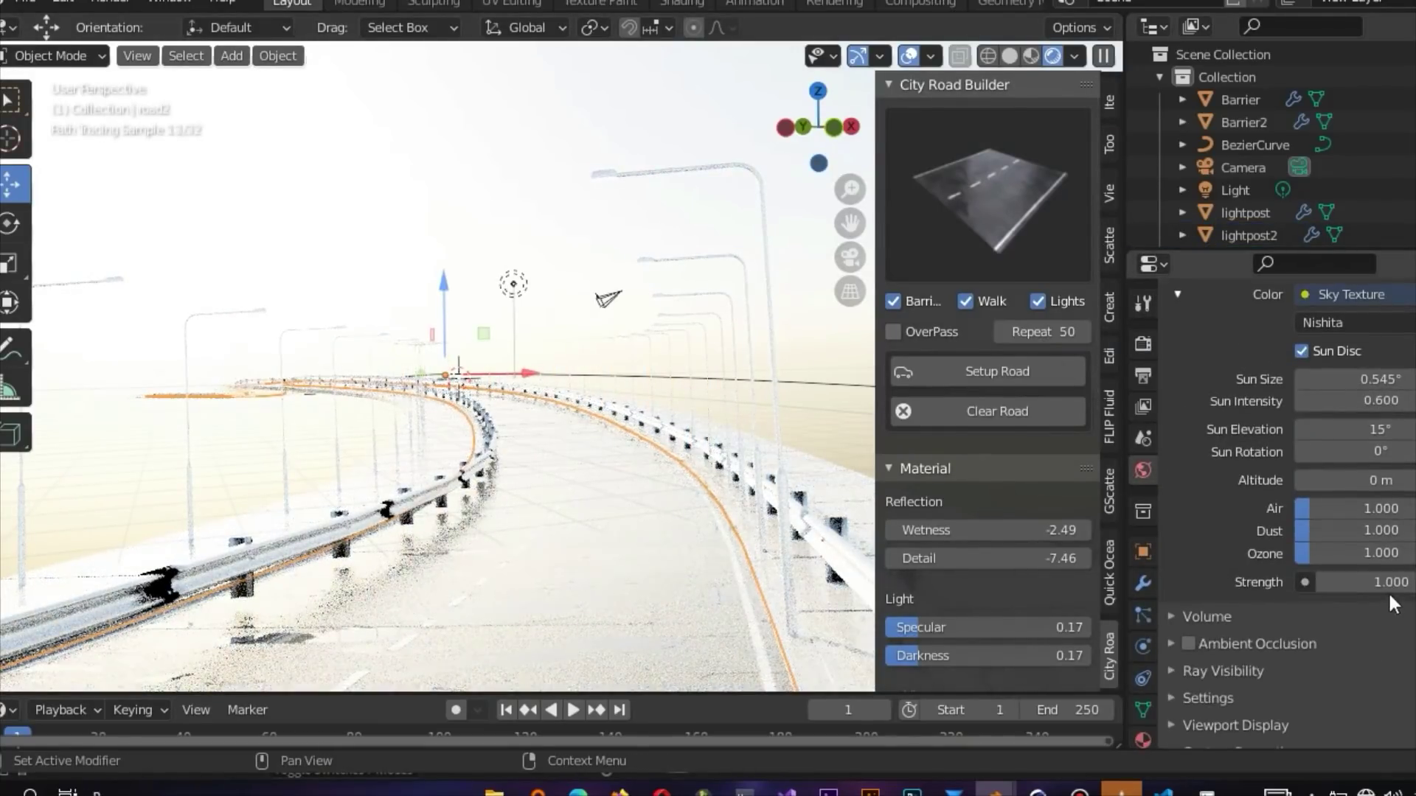
drag(1386, 583, 1346, 584)
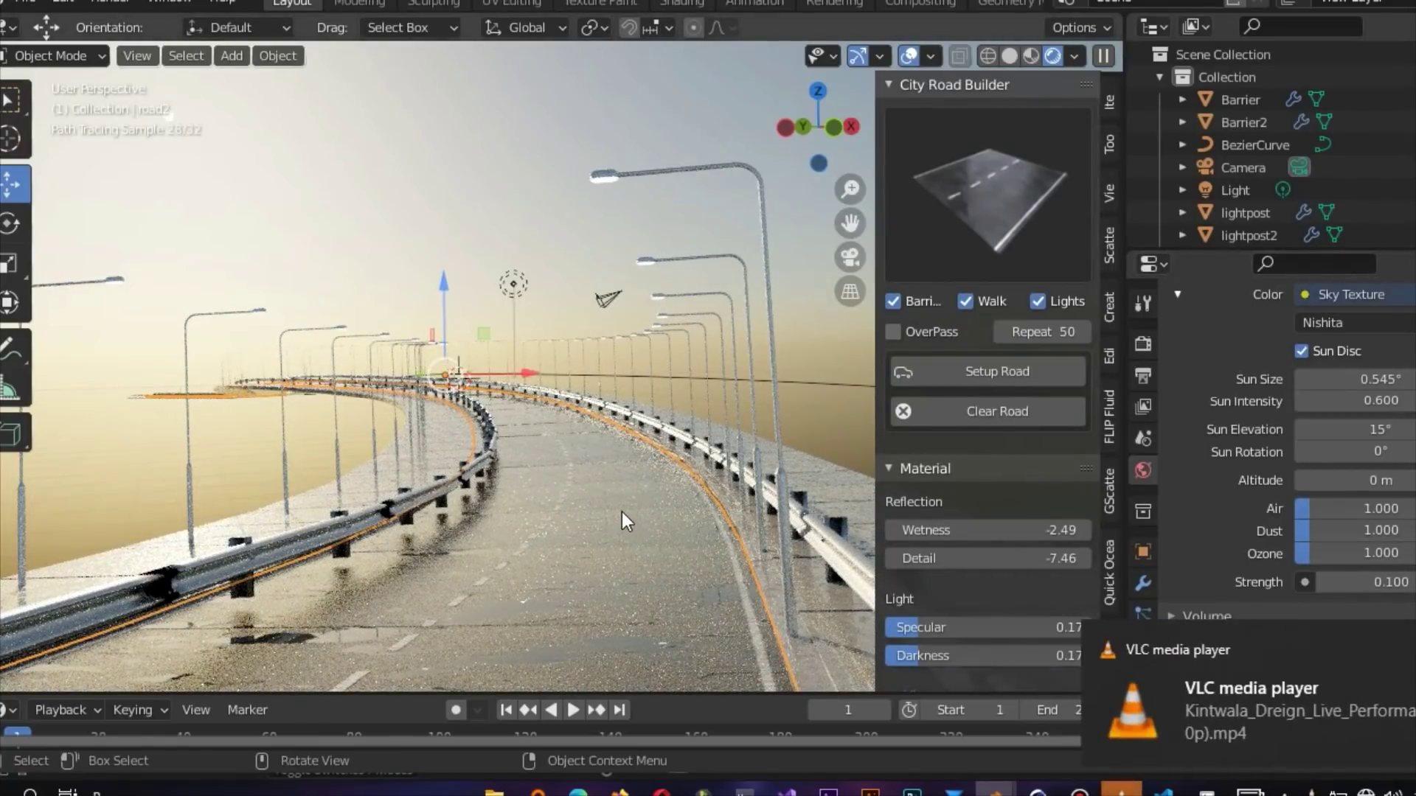
drag(450, 410, 399, 412)
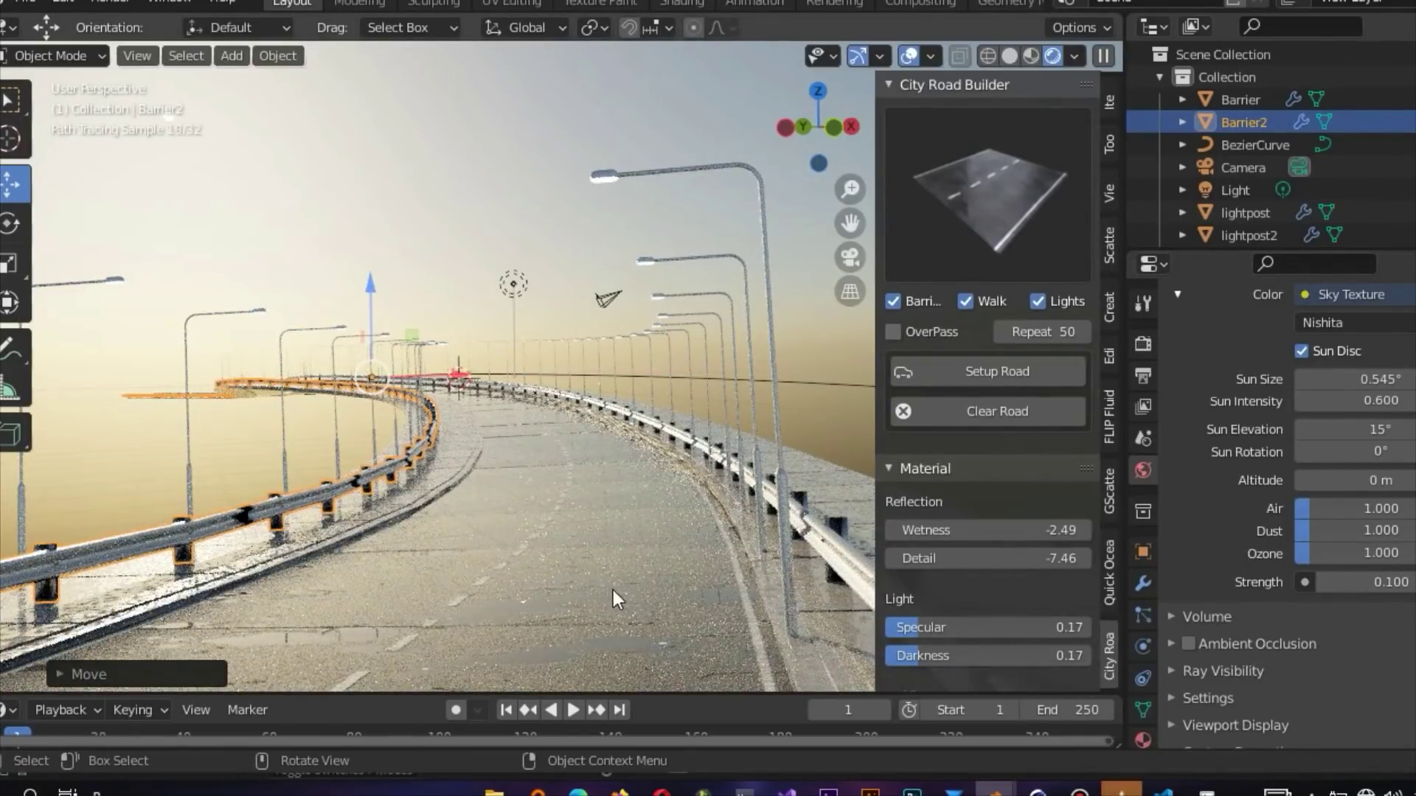
mouse_move(1370, 429)
mouse_down()
mouse_move(1327, 429)
mouse_move(1335, 480)
mouse_up()
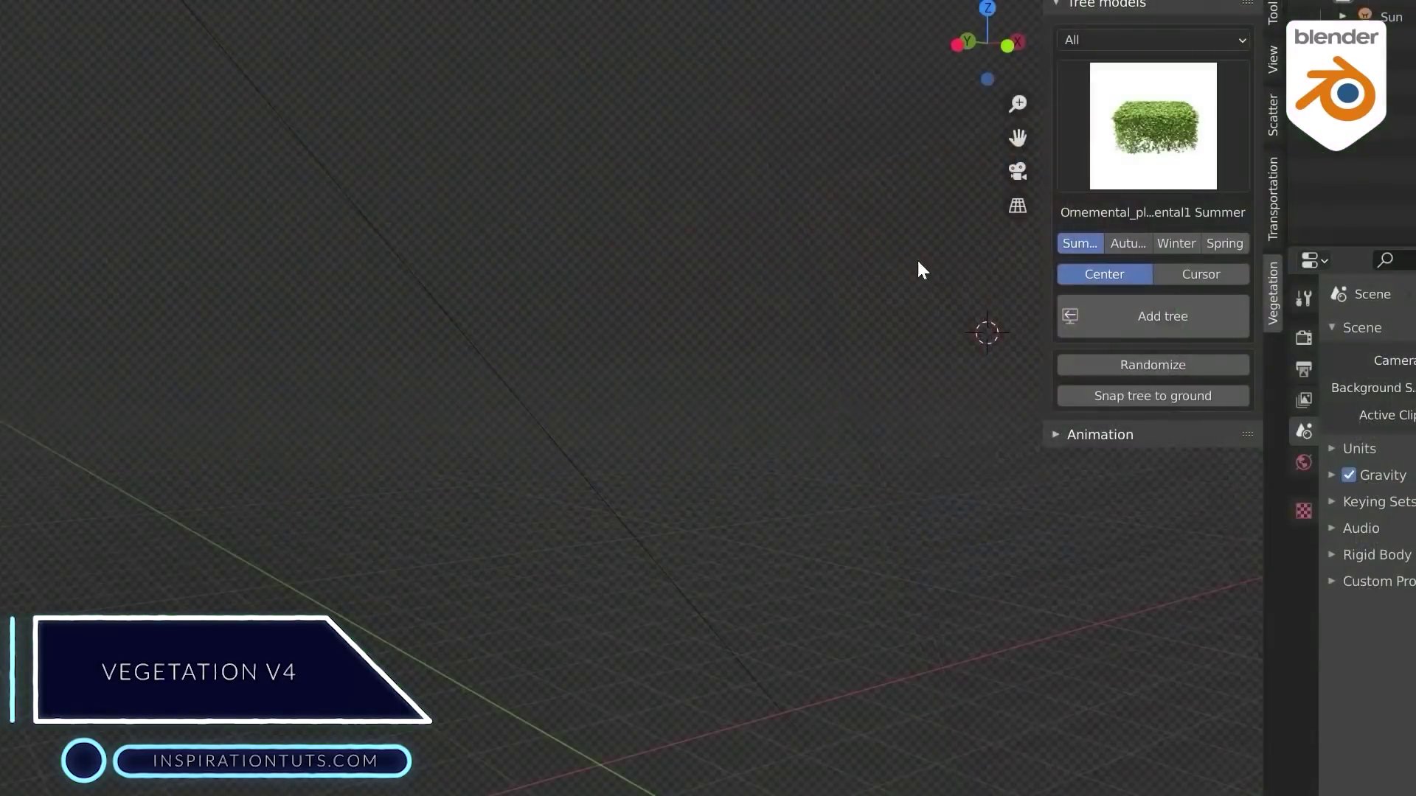
Choose Tree\hickory from the Vegetation model grid and add it to the scene.
click(1080, 42)
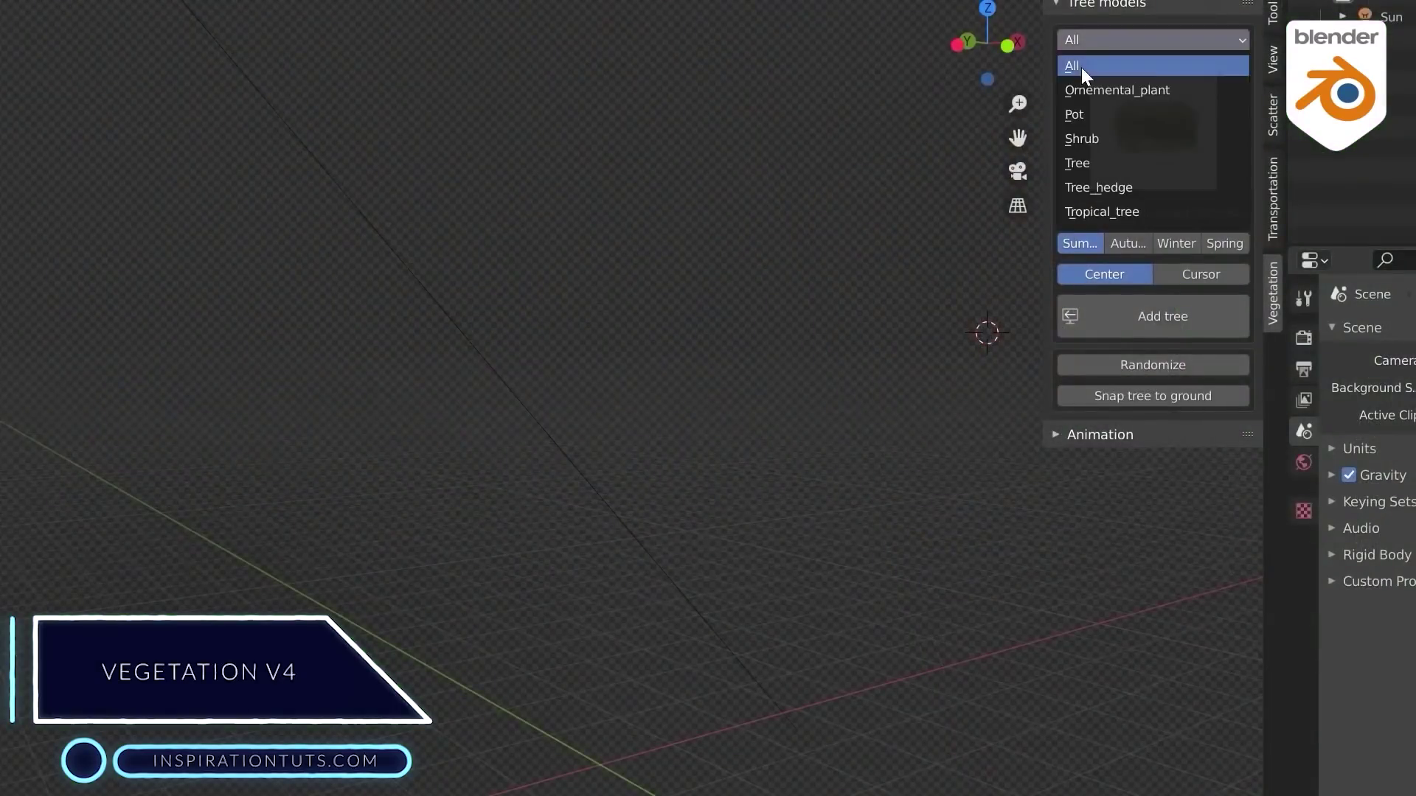
click(1153, 126)
scroll(745, 309, down, 5)
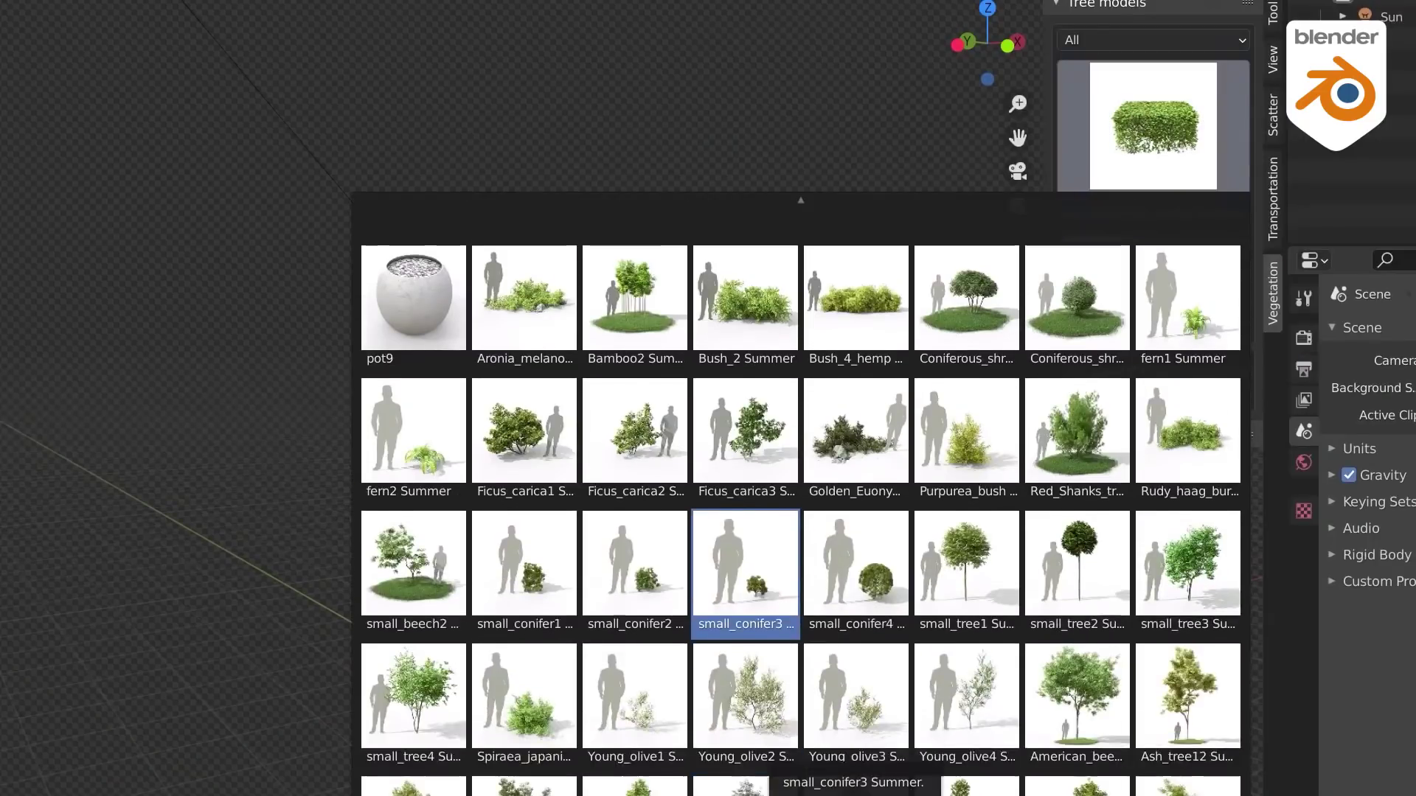
scroll(745, 309, down, 3)
click(867, 445)
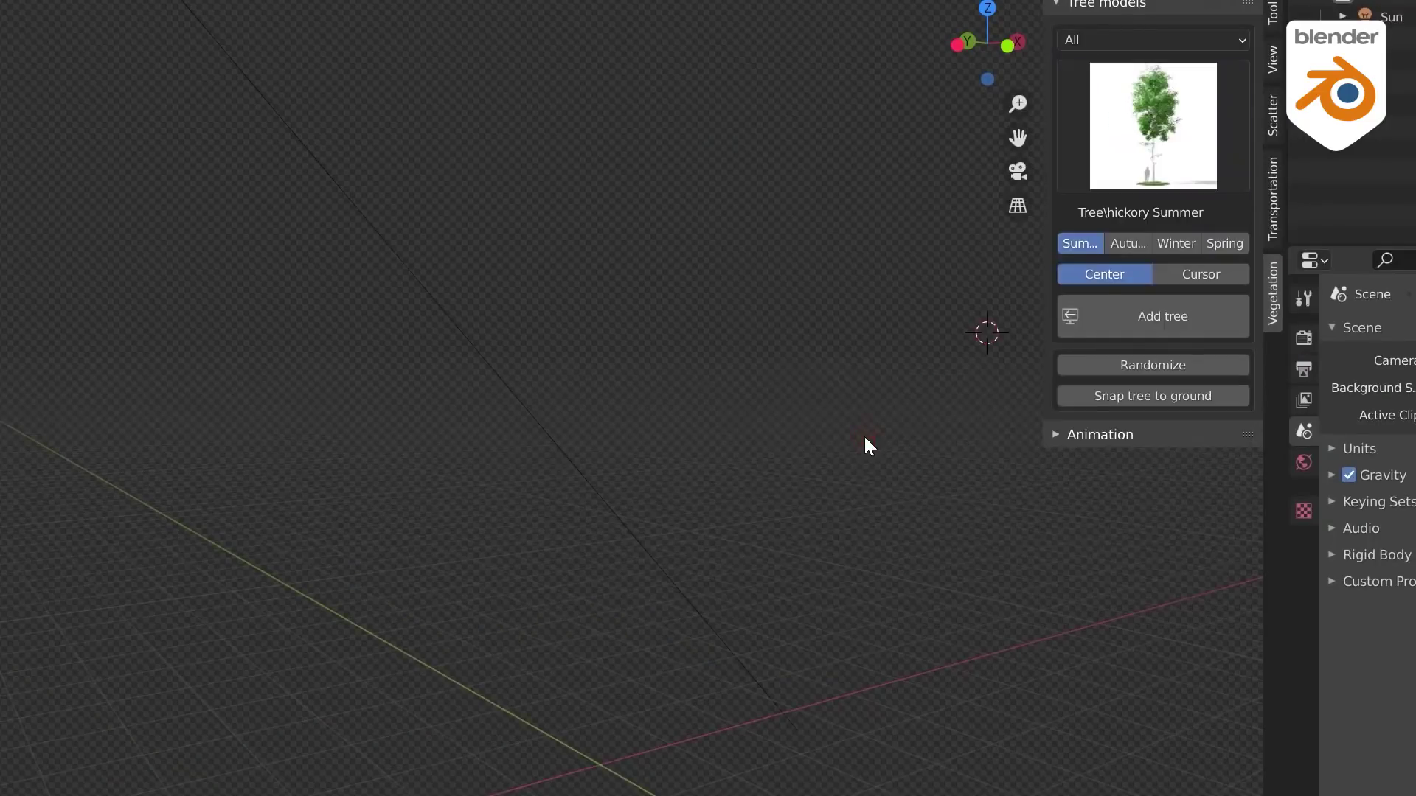
click(1165, 329)
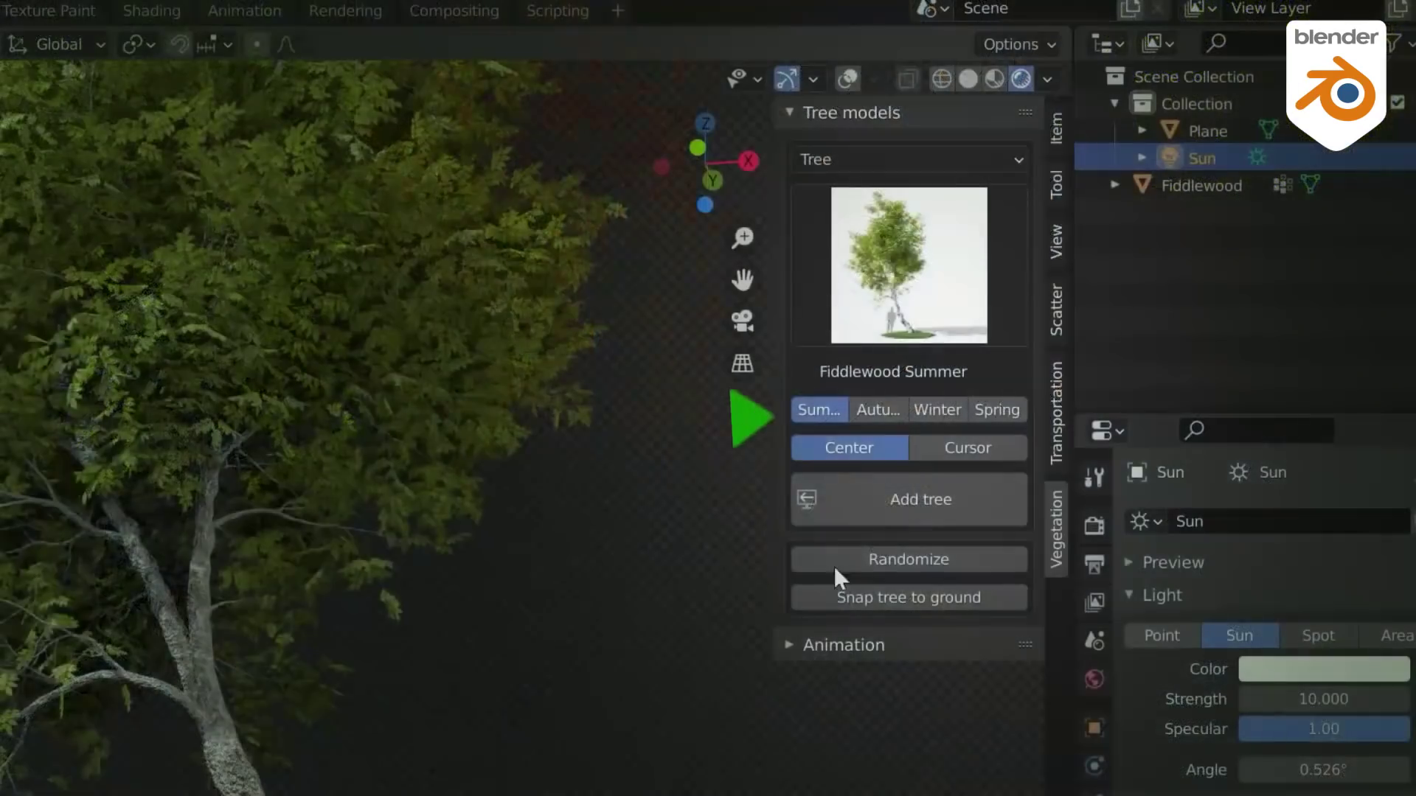
Preview the hickory's Autumn, Winter and Spring variants.
click(890, 413)
click(944, 412)
click(984, 413)
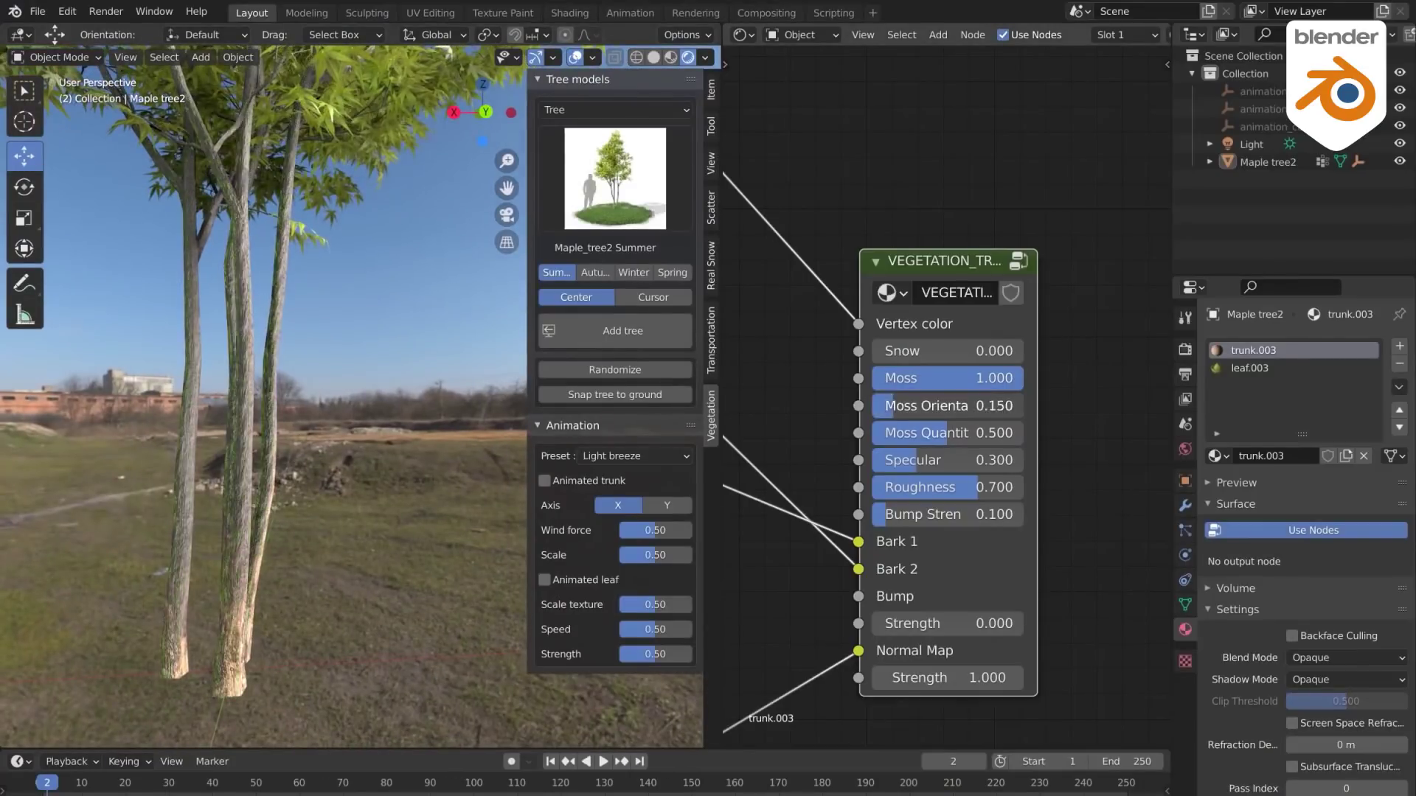
Raise the maple trunk material's Moss Quantity to 0.872.
drag(931, 433, 1003, 433)
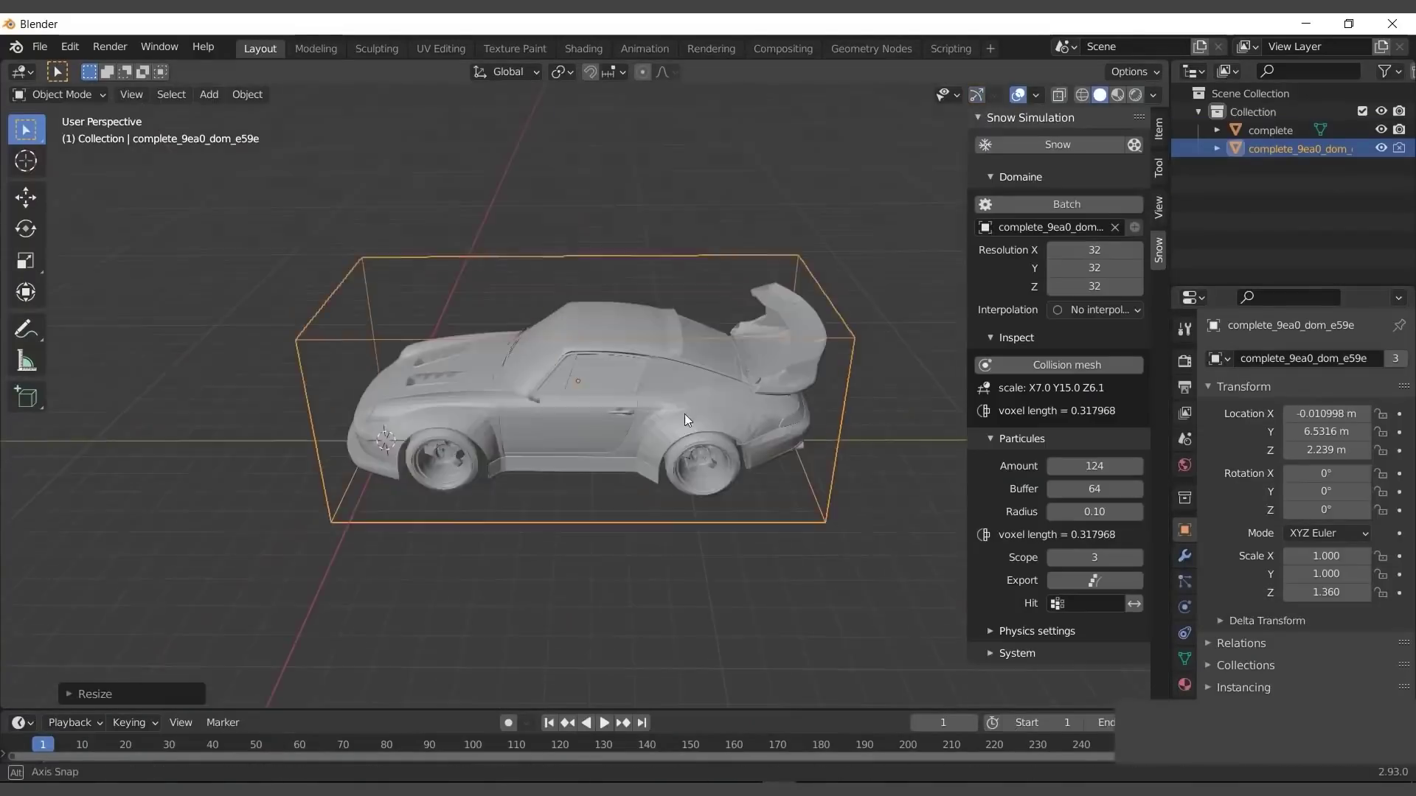
From the front view, scale the snow domain box along Z.
key(KP_1)
key(s)
key(z)
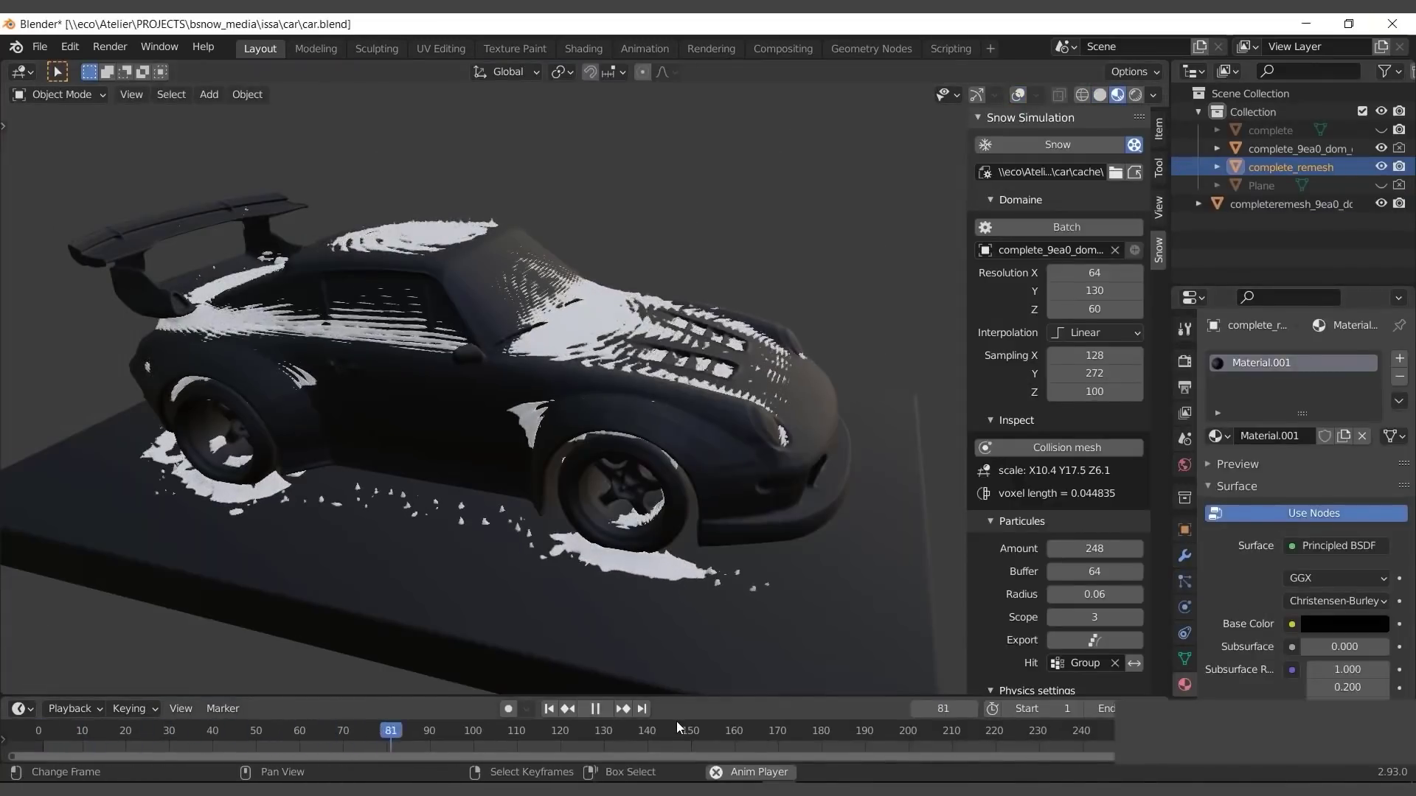
Put the ground slab into Edit Mode and bring up its vertex options.
middle_drag(634, 663, 648, 613)
click(59, 95)
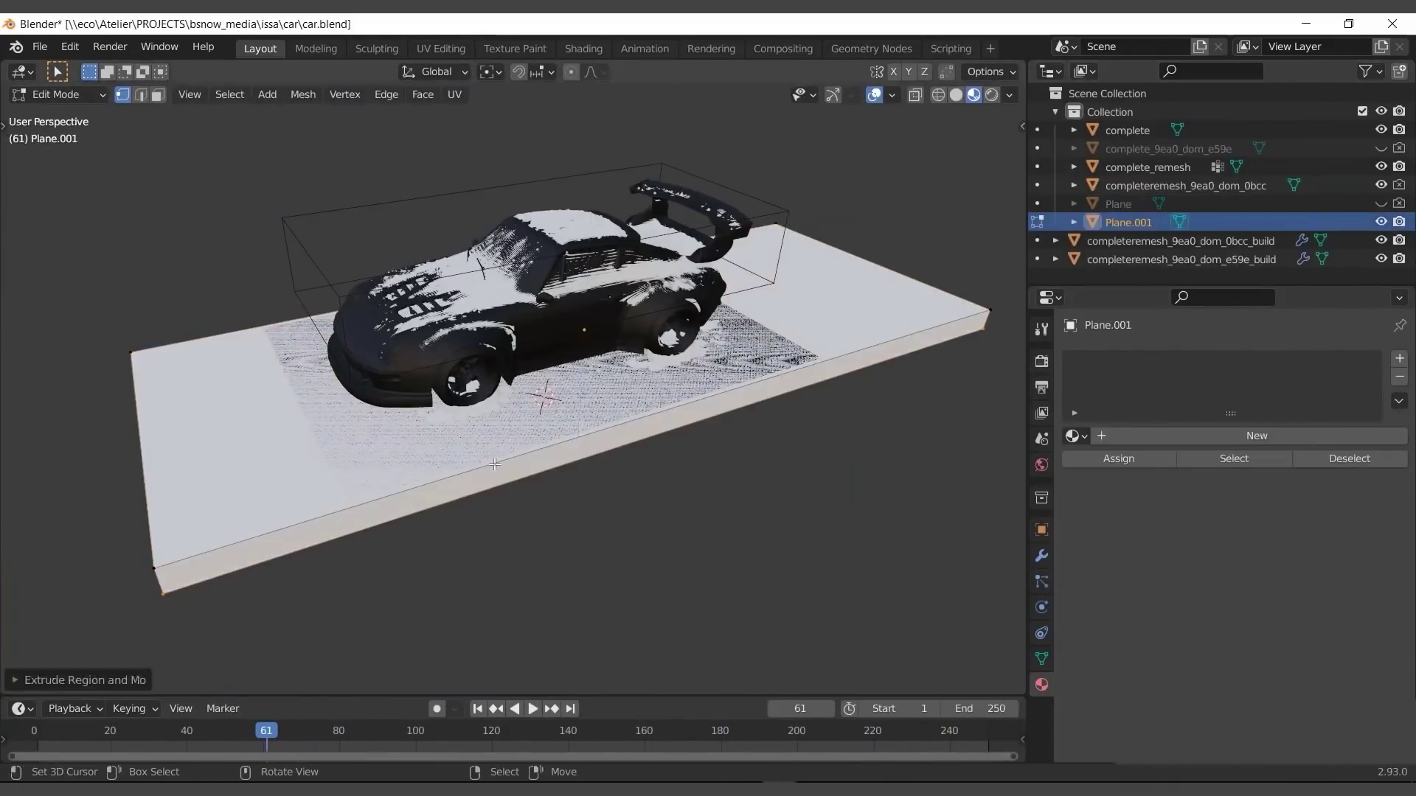
right_click(442, 237)
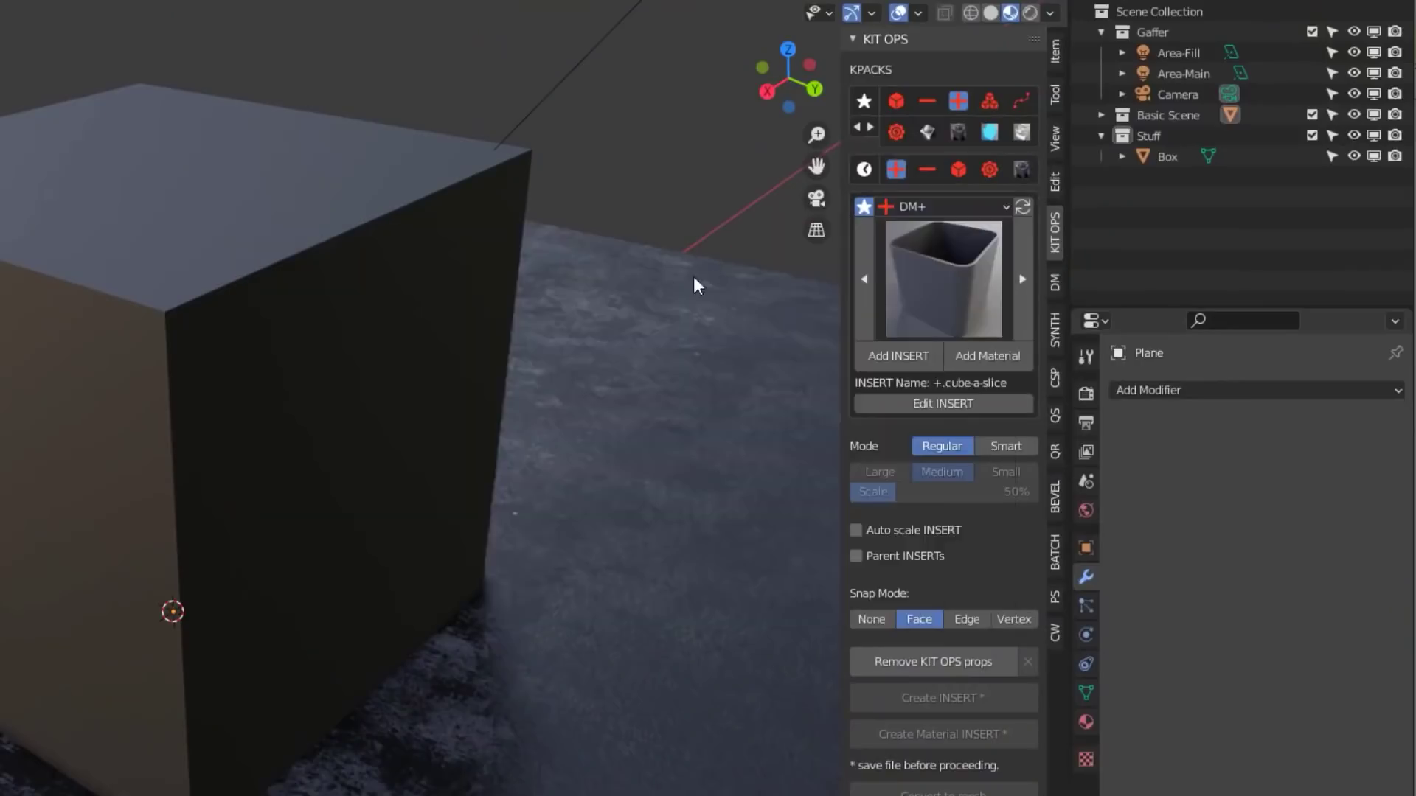
Load the sc_URBAN GRAFFITI - TAGS KPACK and star it as a favourite.
click(943, 205)
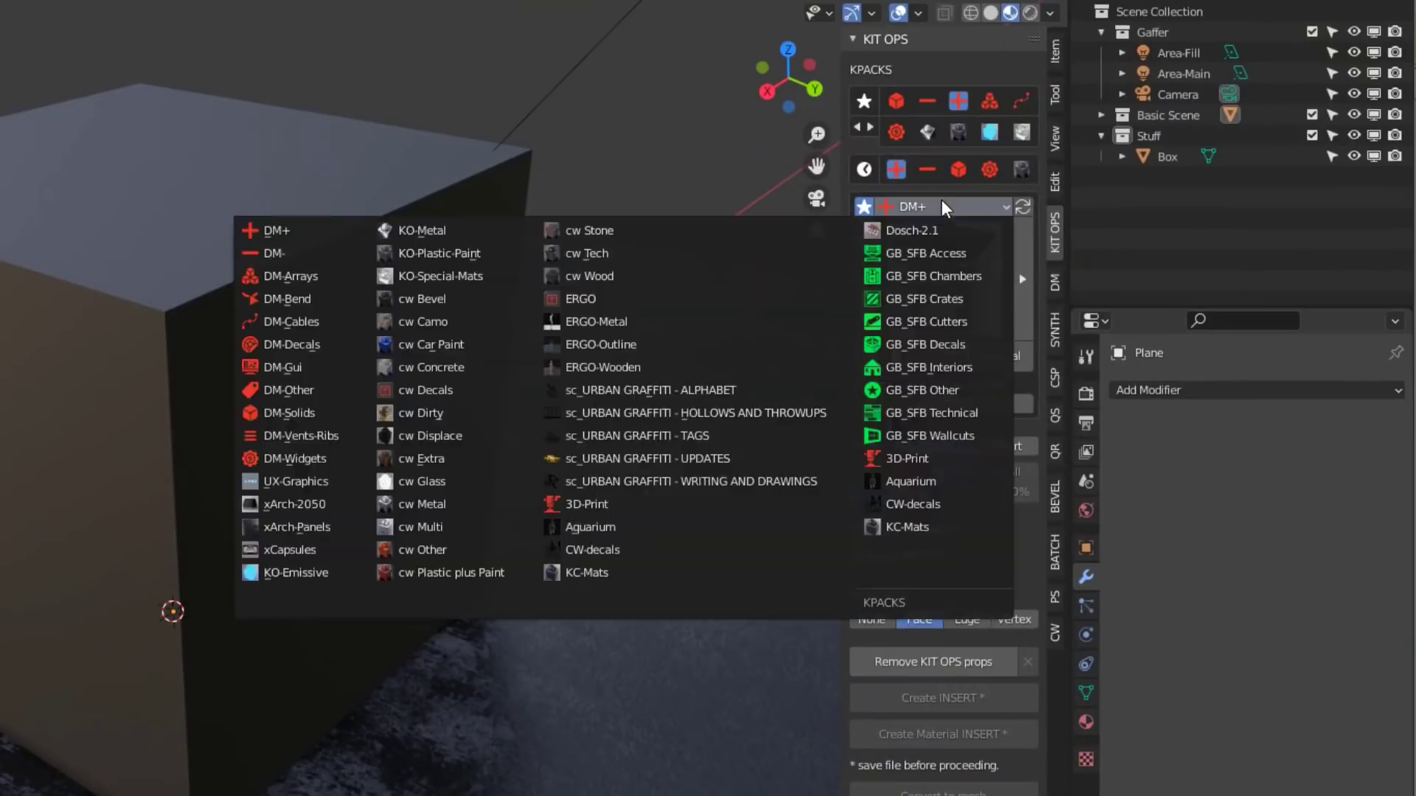
click(613, 439)
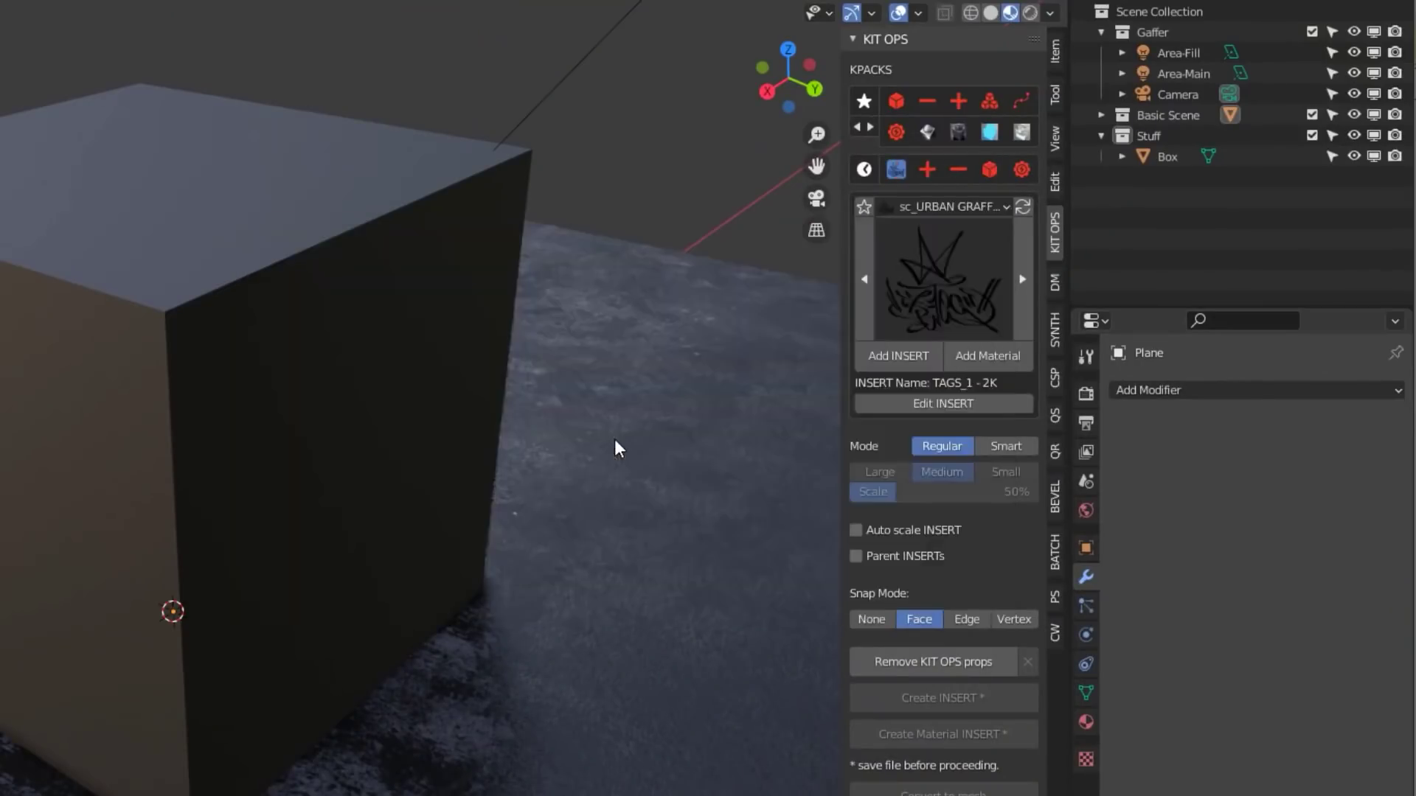
click(864, 207)
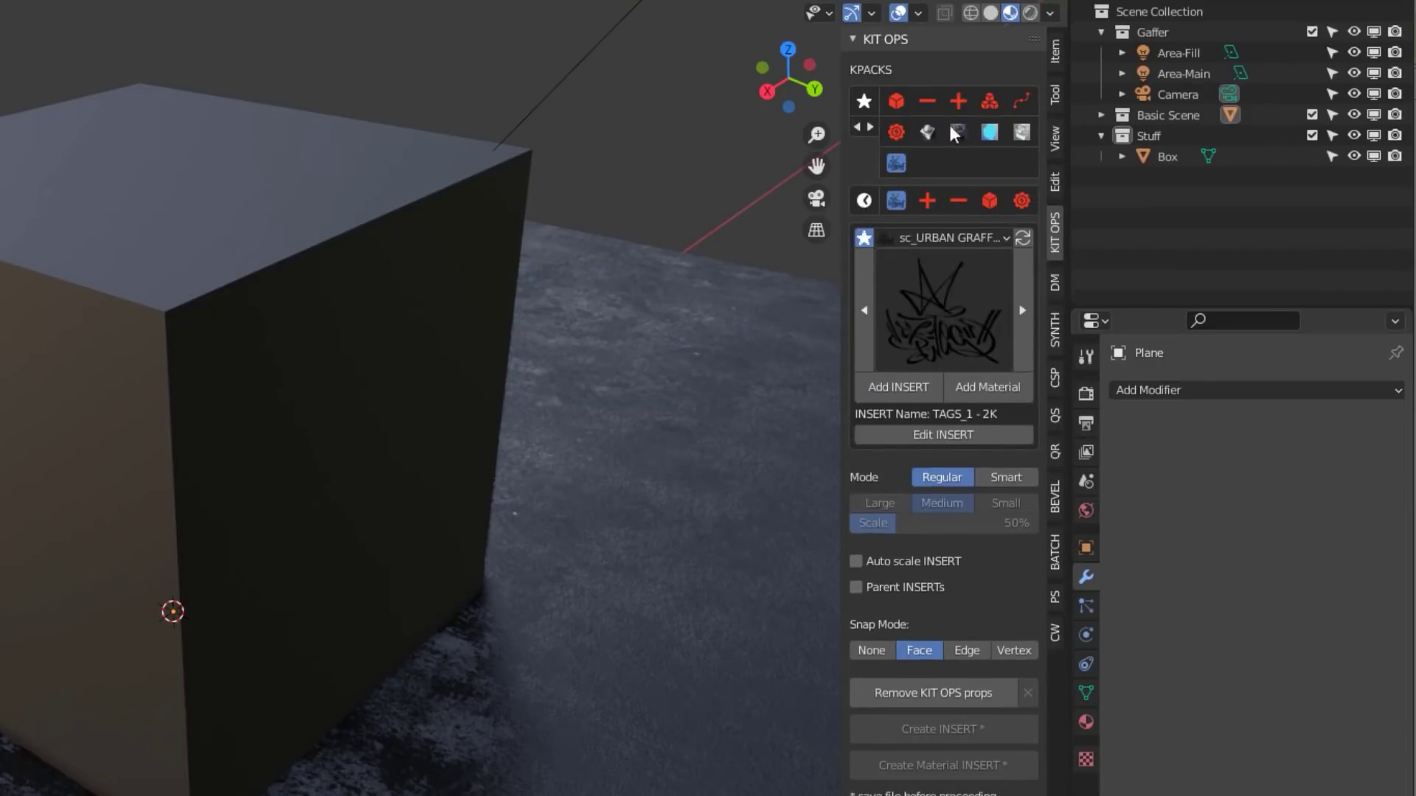
Cycle through recent KPACKs (DM-Widgets, DM+) until GB_SFB Decals is loaded.
click(922, 237)
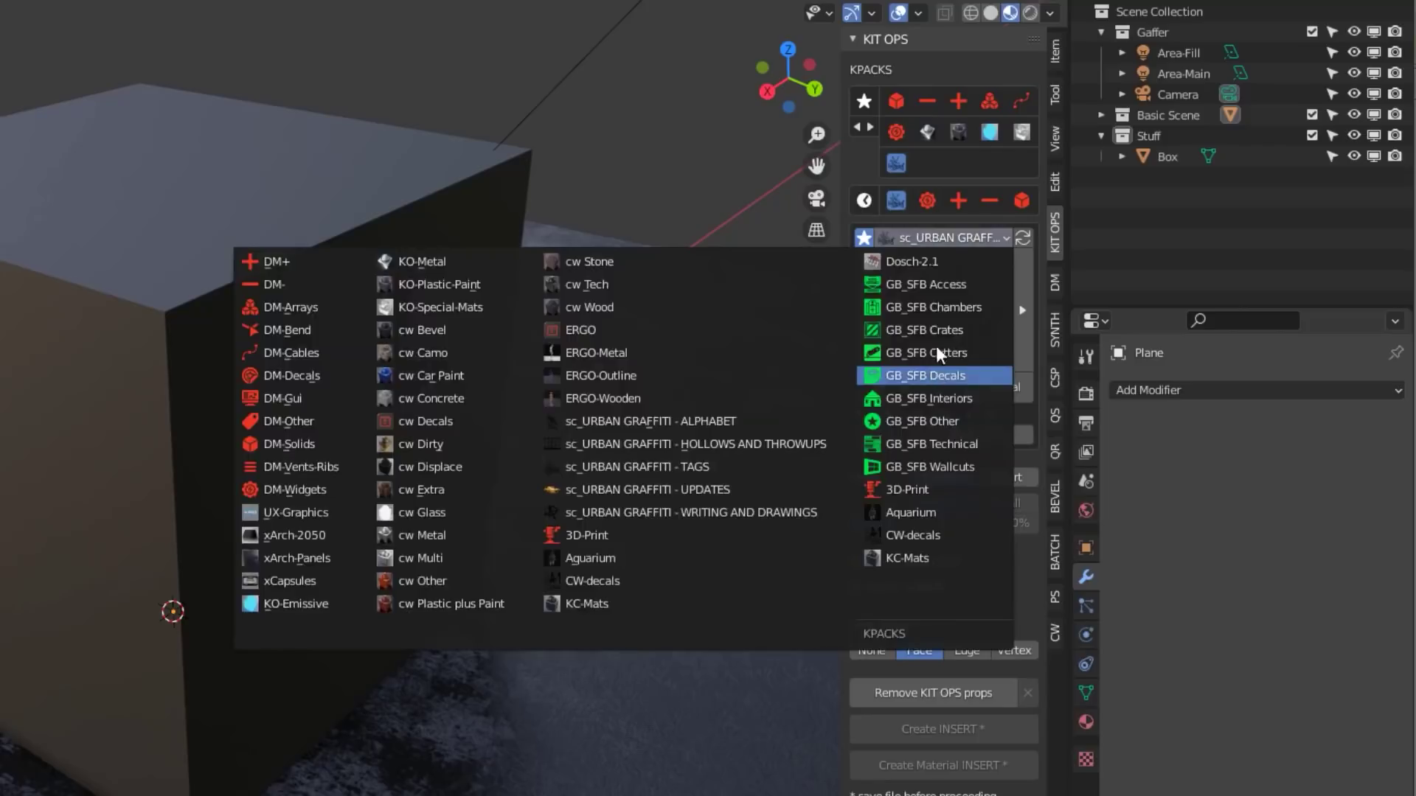
click(907, 489)
click(955, 197)
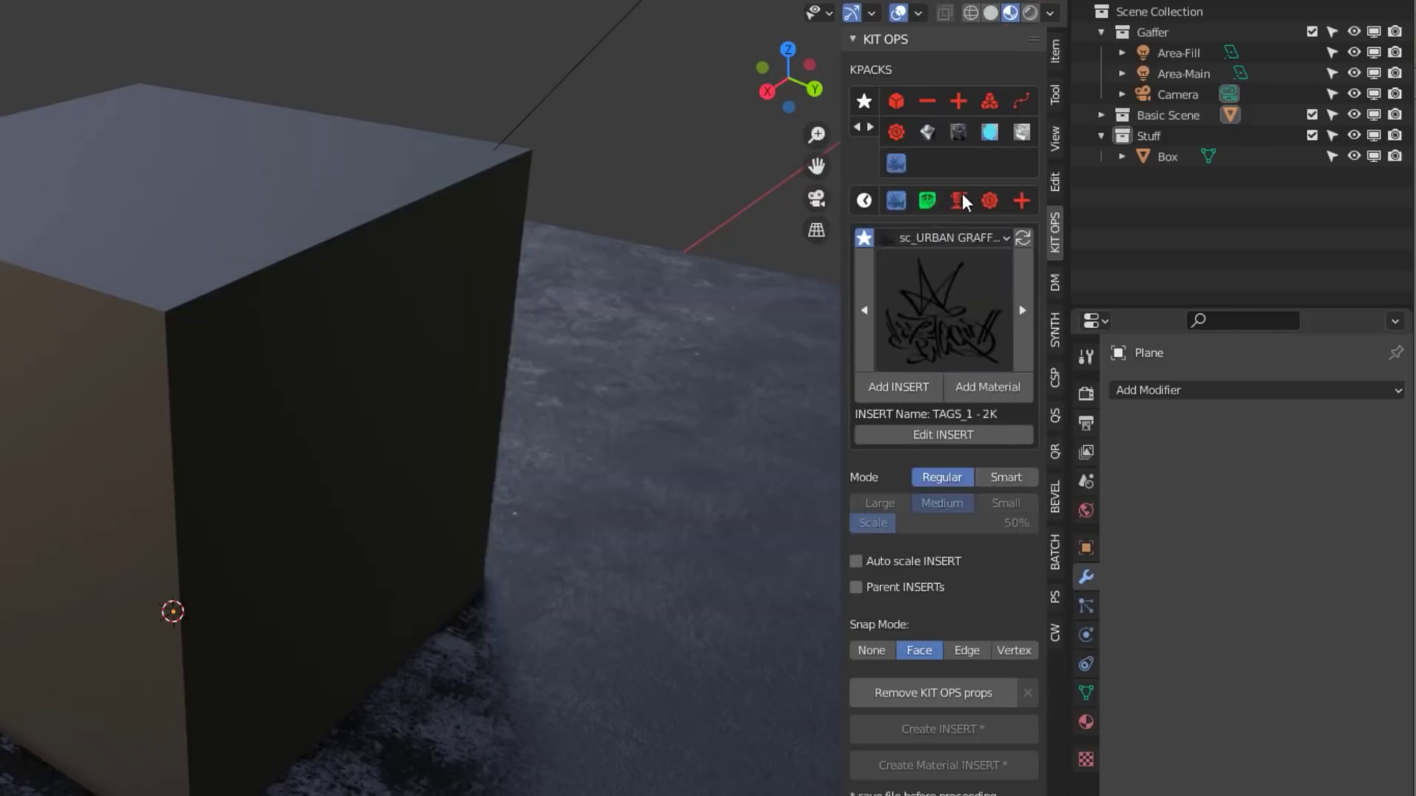
click(985, 199)
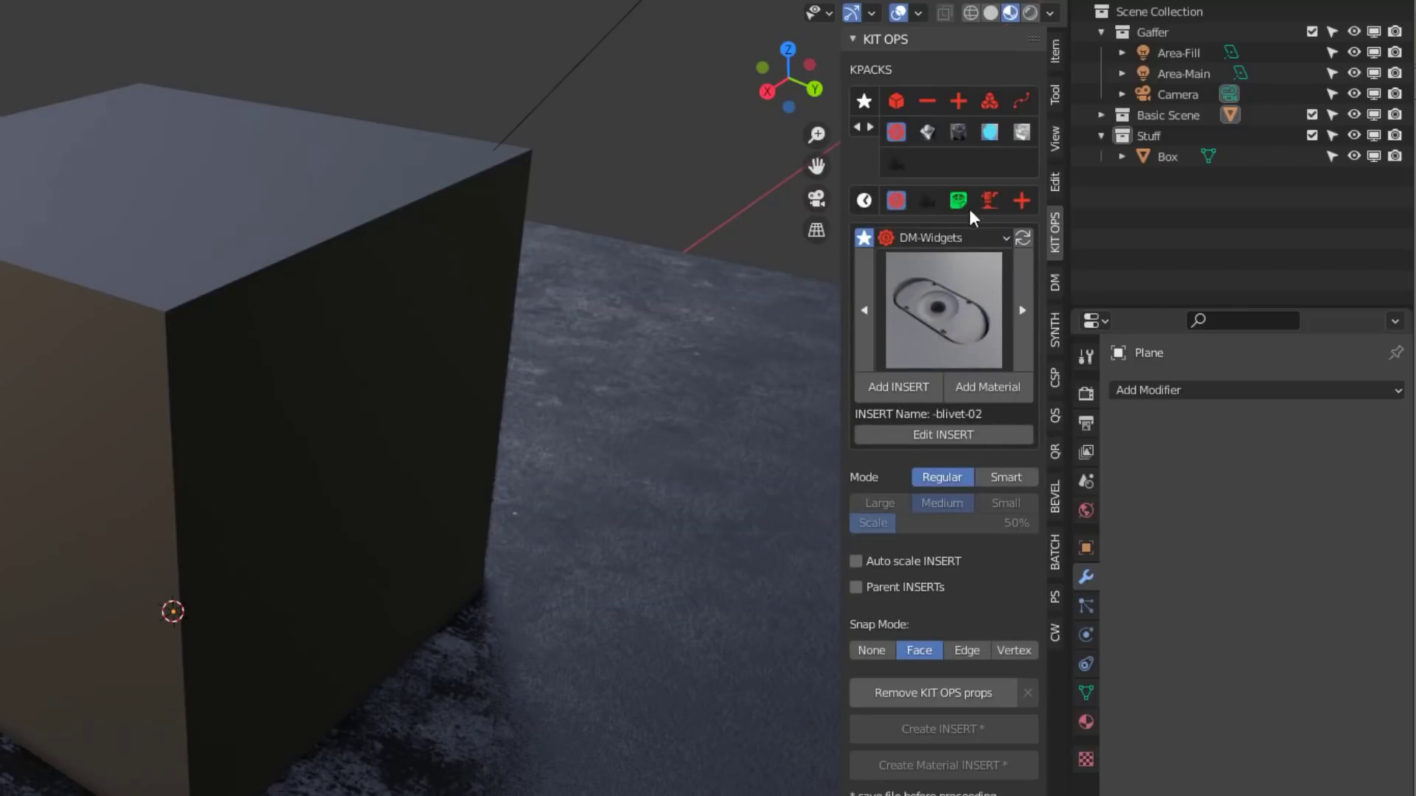
click(989, 201)
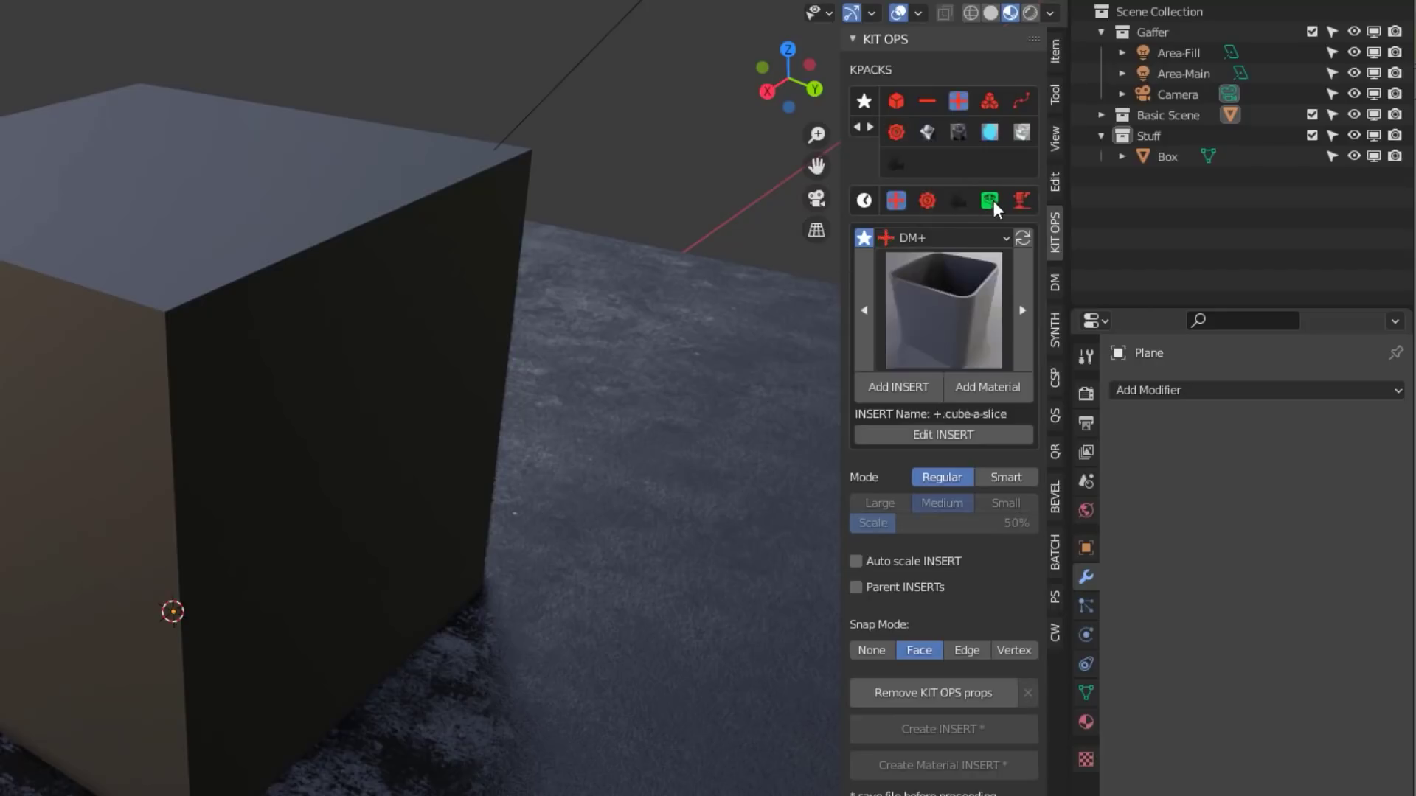
click(948, 201)
click(927, 200)
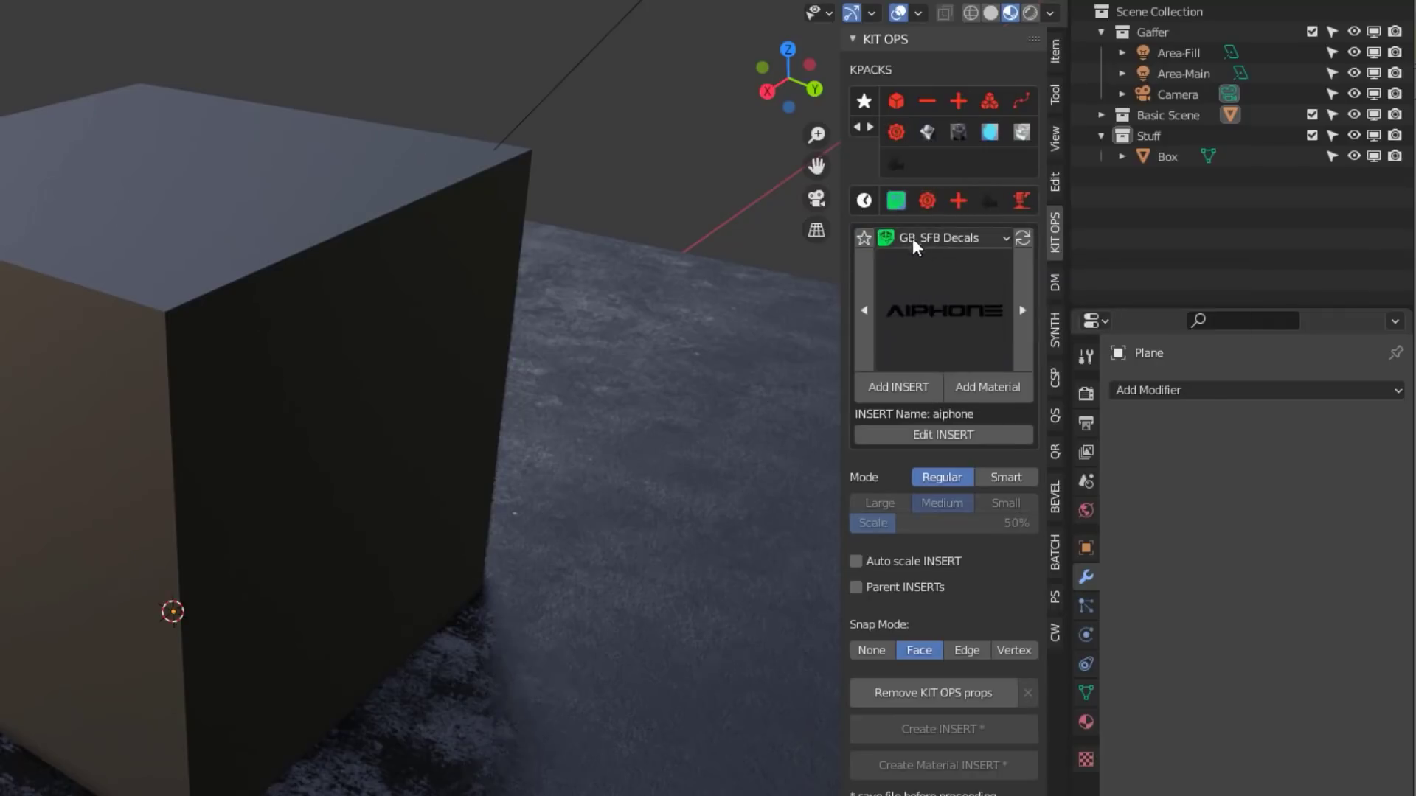
click(914, 236)
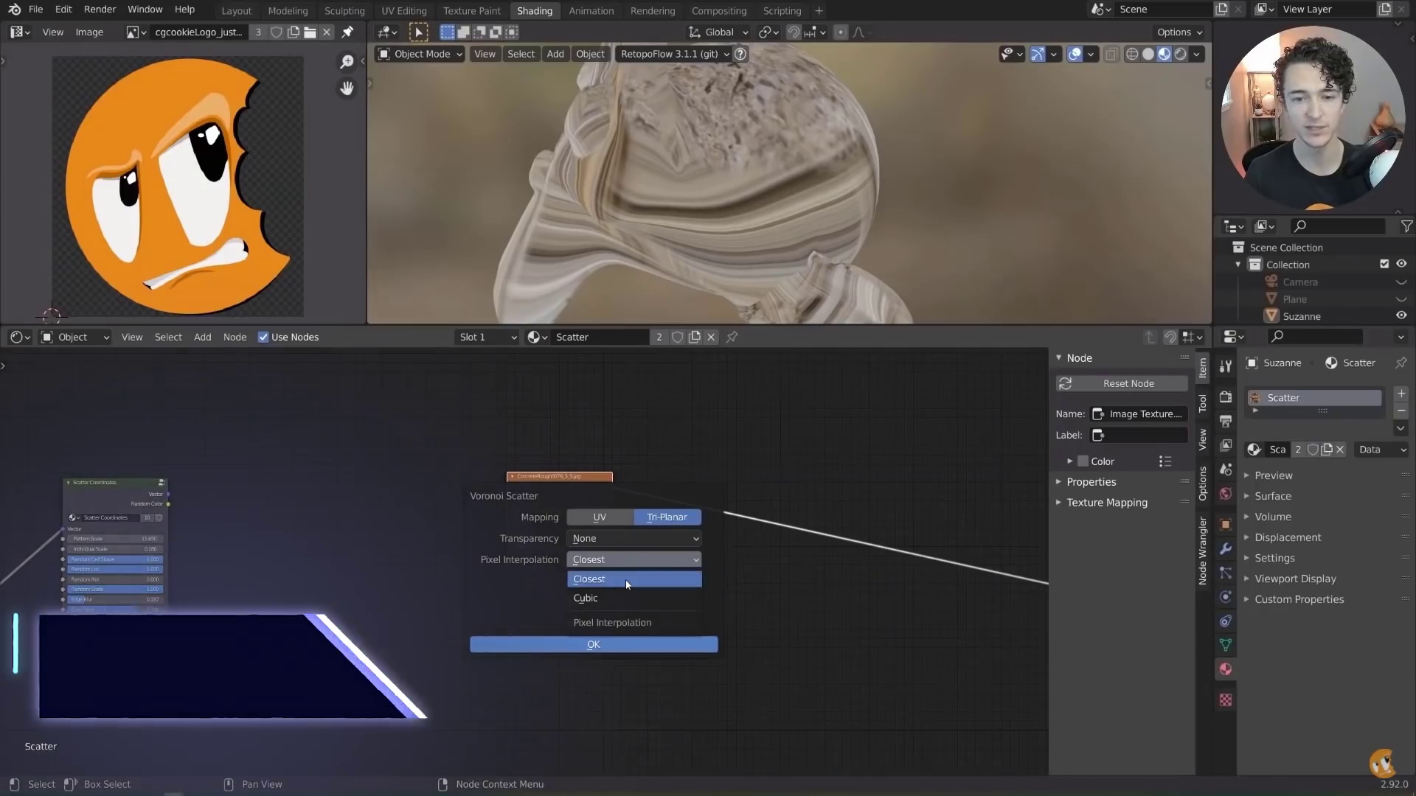
Confirm the Voronoi Scatter settings with Closest interpolation.
click(598, 580)
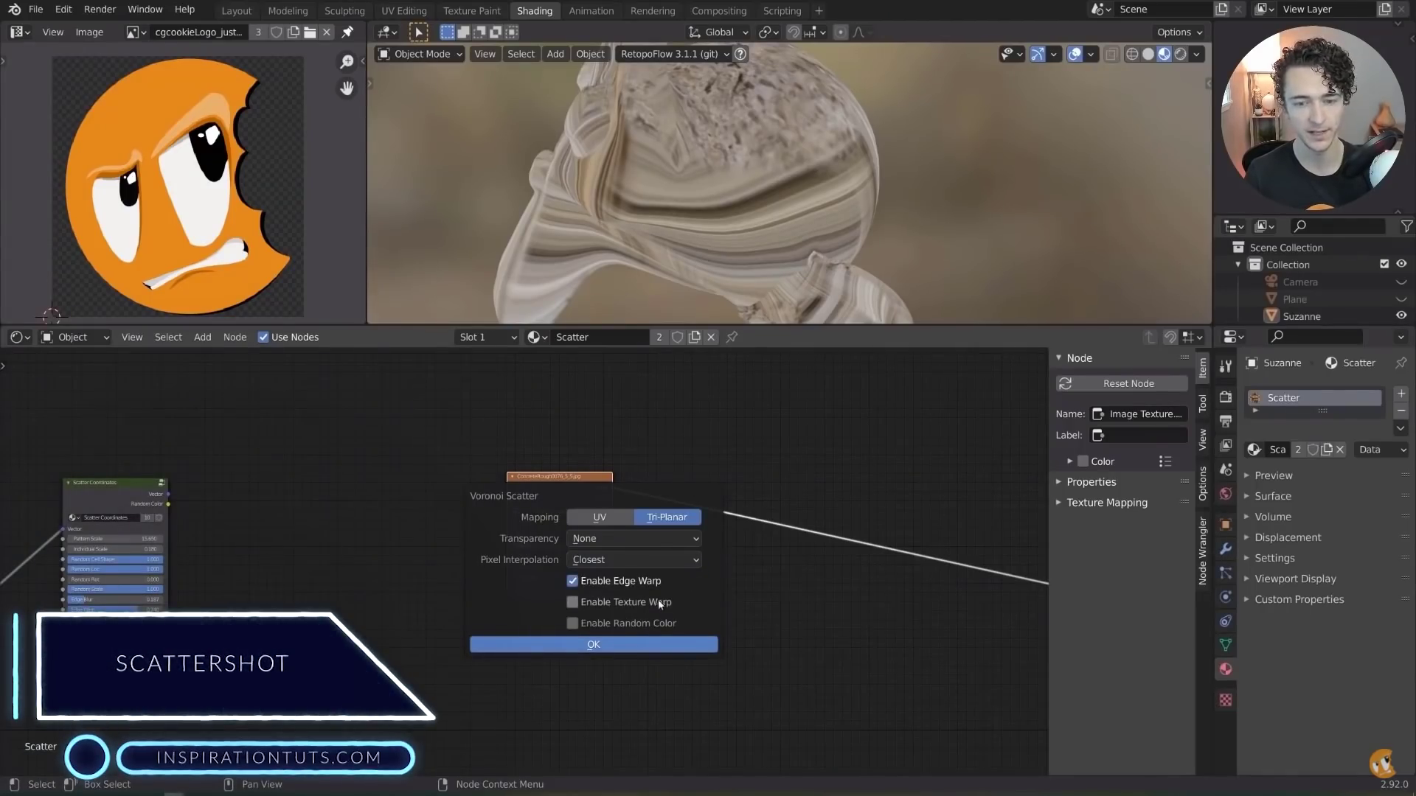
click(615, 647)
middle_drag(554, 493, 683, 476)
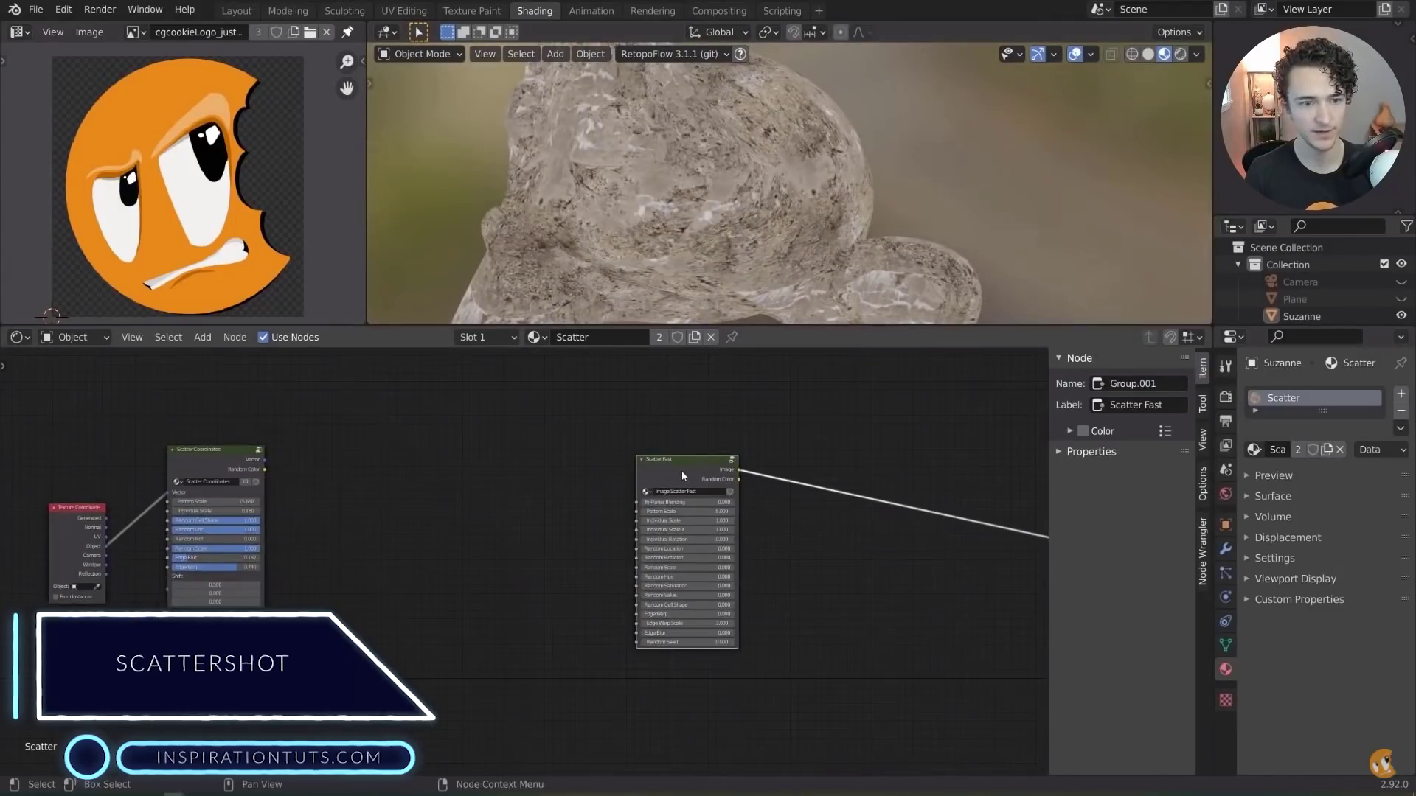
Add a concrete roughness image texture with mapping nodes and Box projection.
click(453, 572)
click(428, 487)
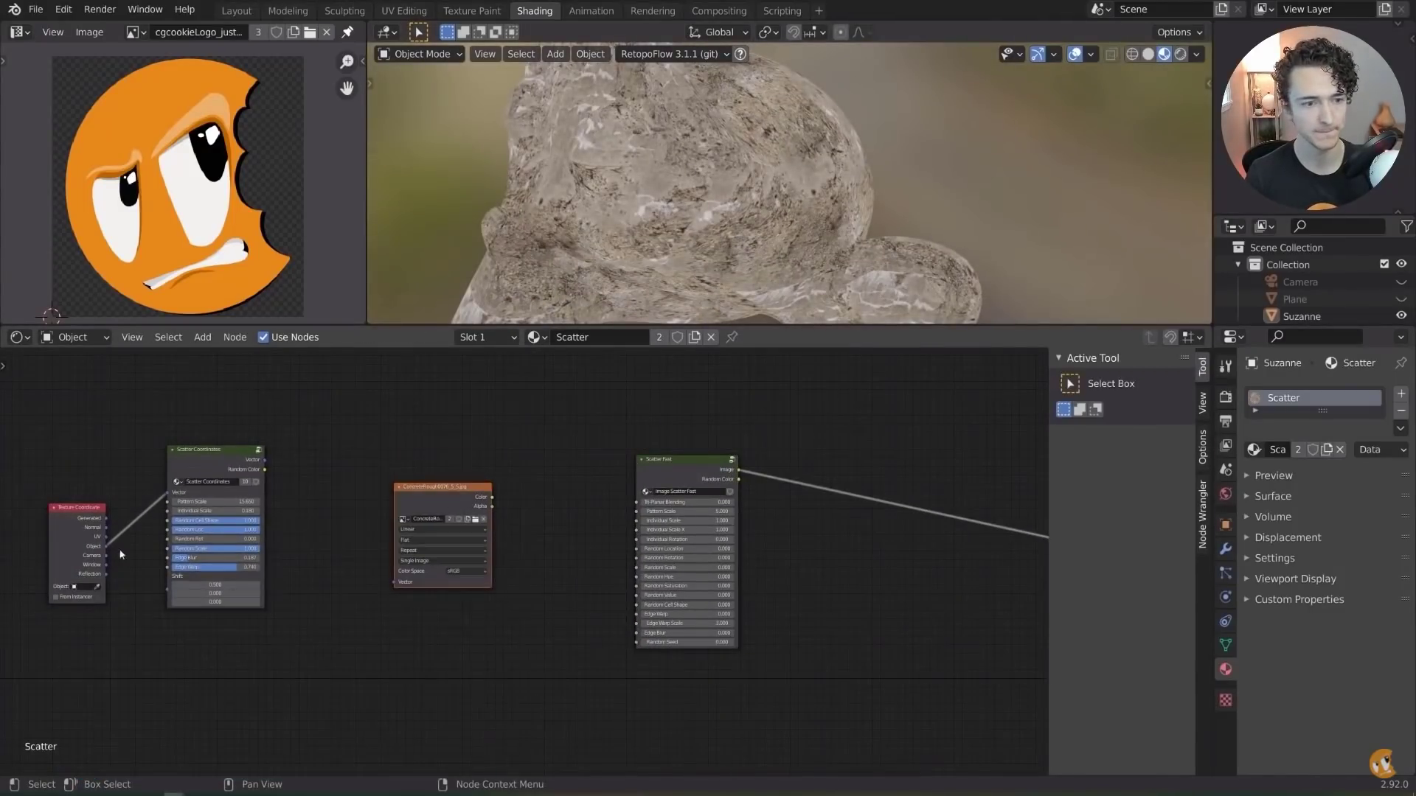
key(ctrl+t)
drag(494, 549, 509, 579)
scroll(509, 578, up, 3)
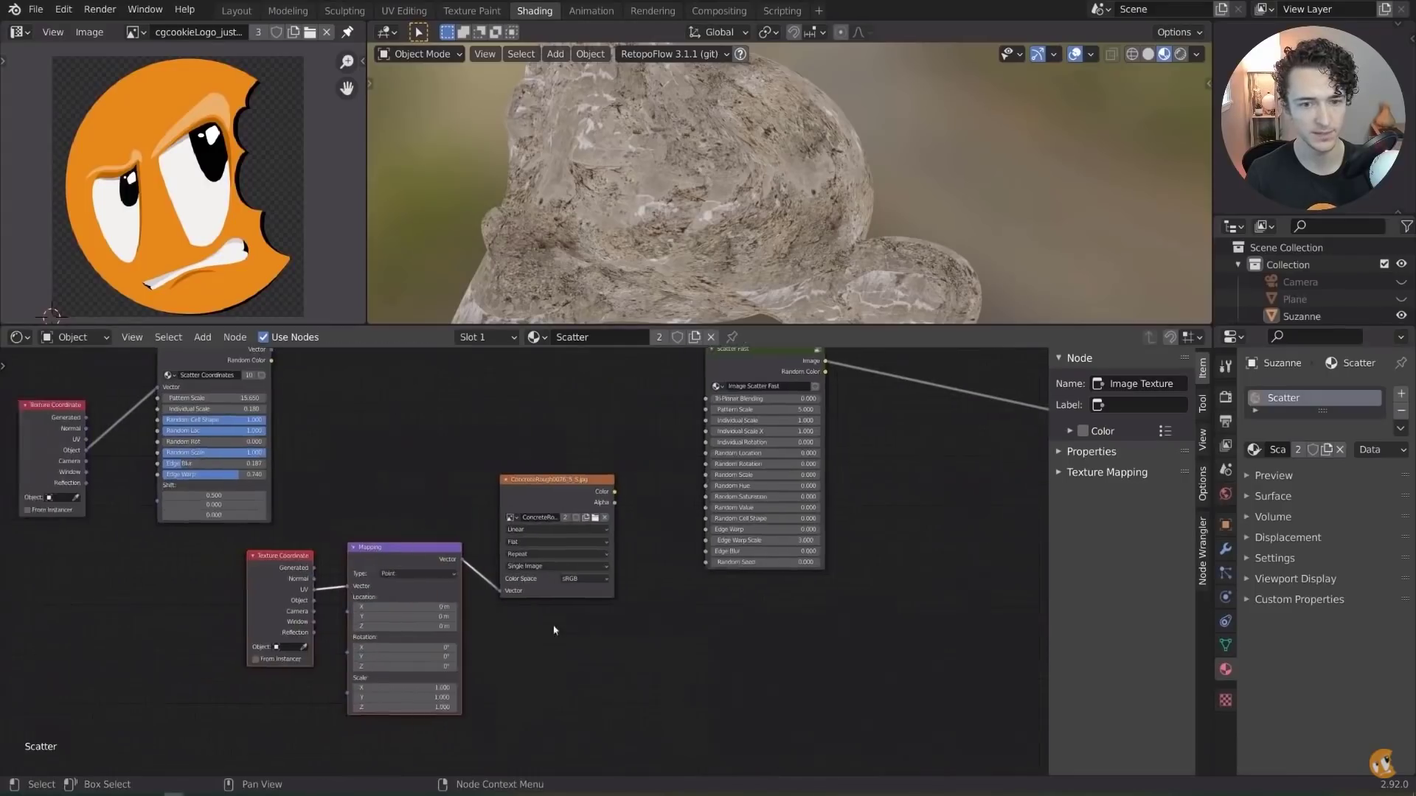
click(545, 538)
click(540, 564)
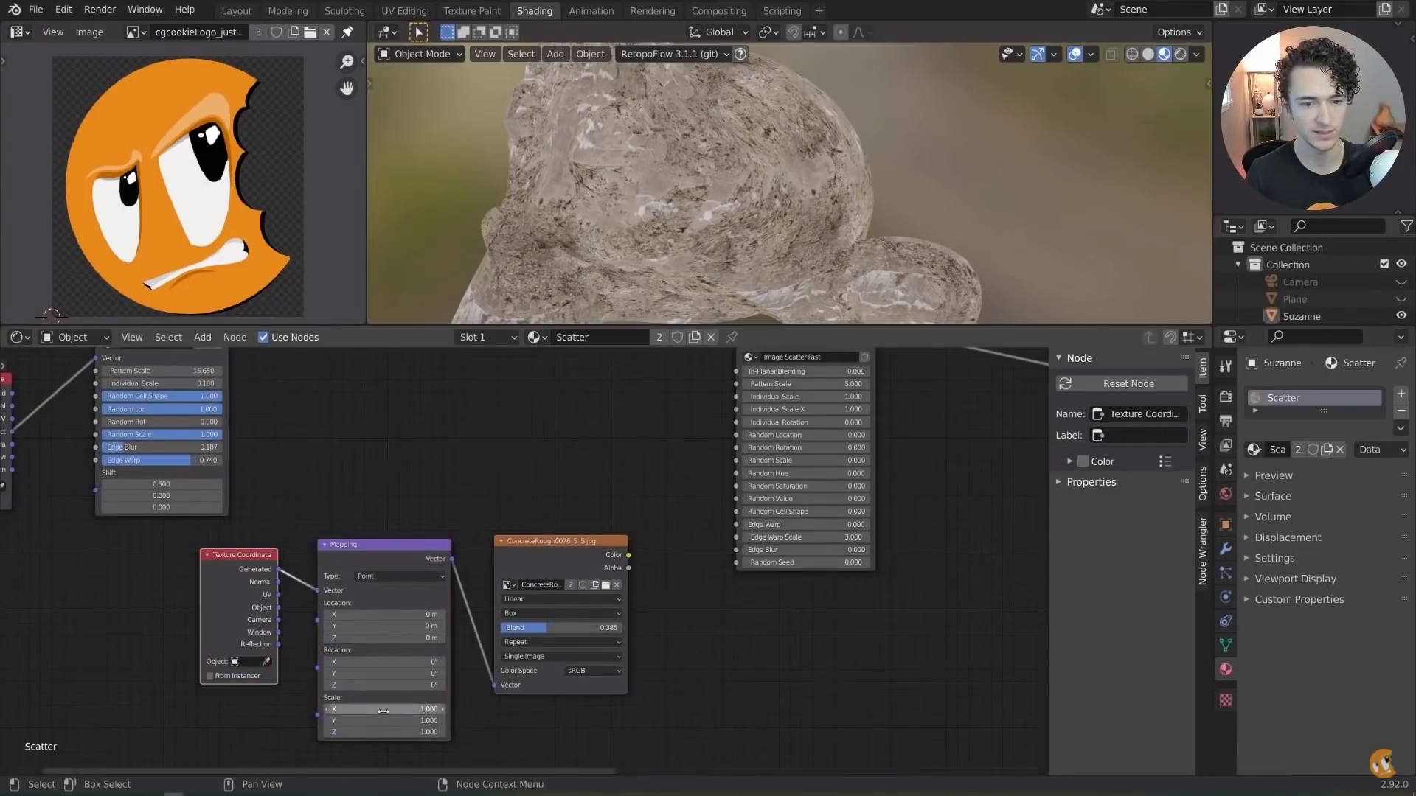
Preview the Scatter Fast output through the scene camera with the ground plane visible.
ctrl+shift+click(565, 562)
scroll(738, 561, down, 2)
ctrl+shift+click(804, 361)
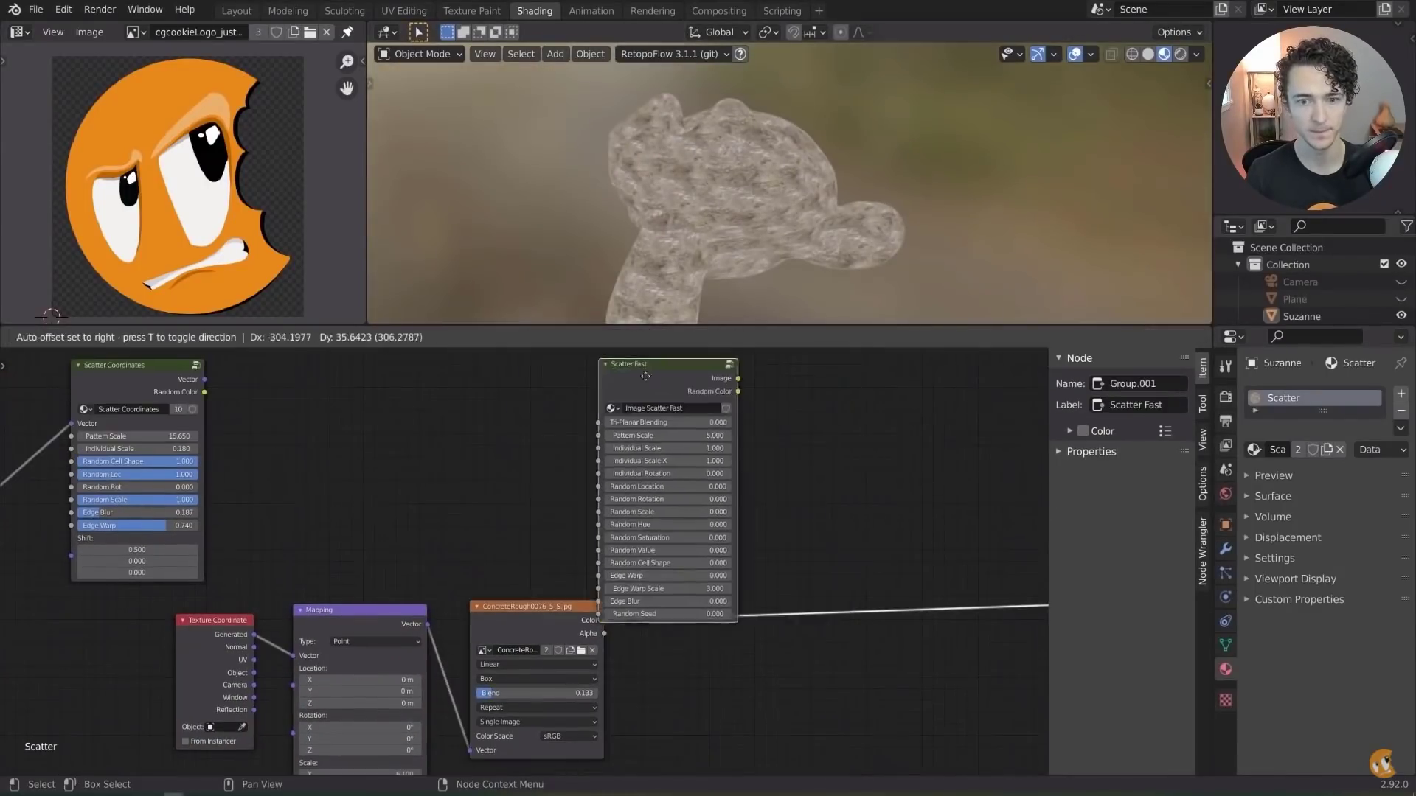
key(KP_0)
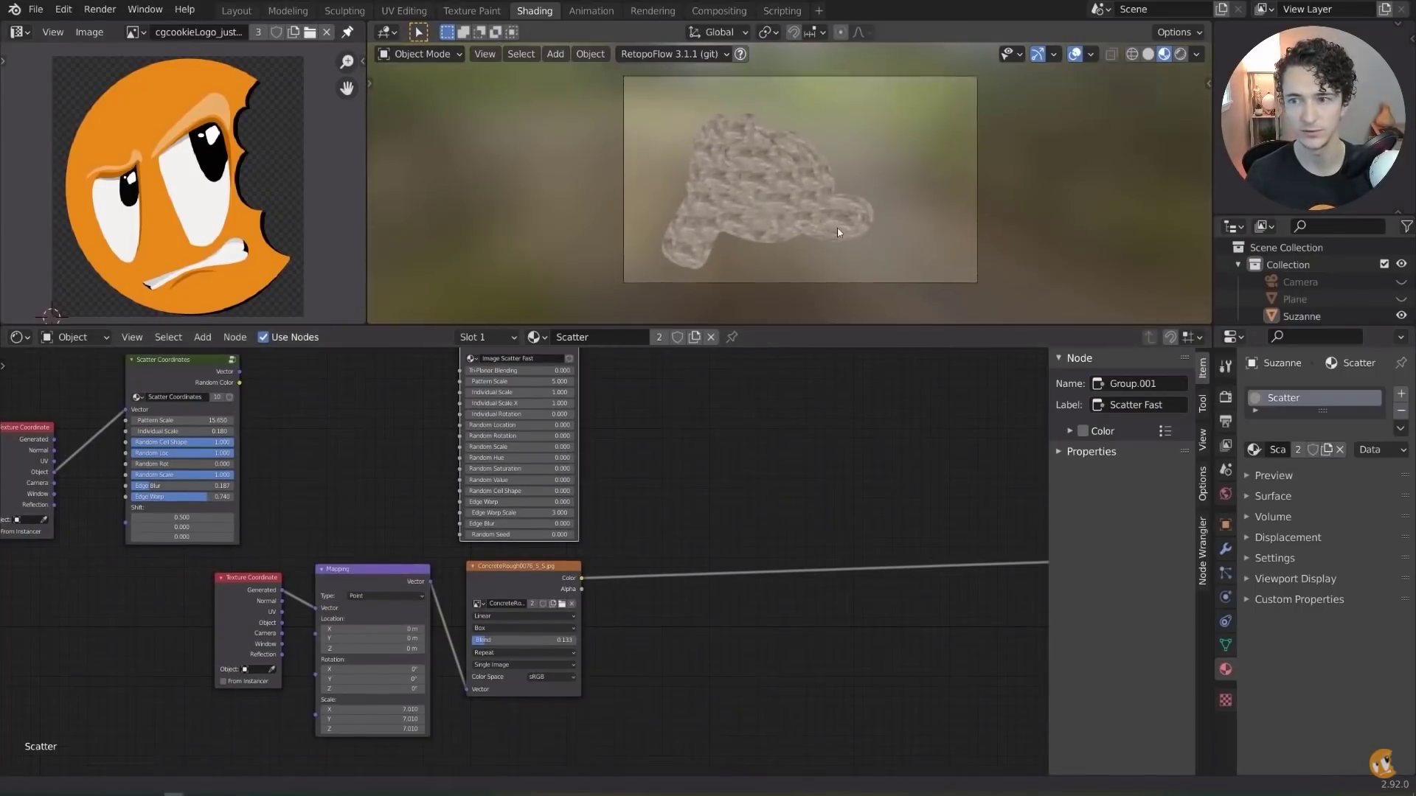
click(1401, 299)
Render the scene with F12 to check the rock material, then close the render window.
key(F12)
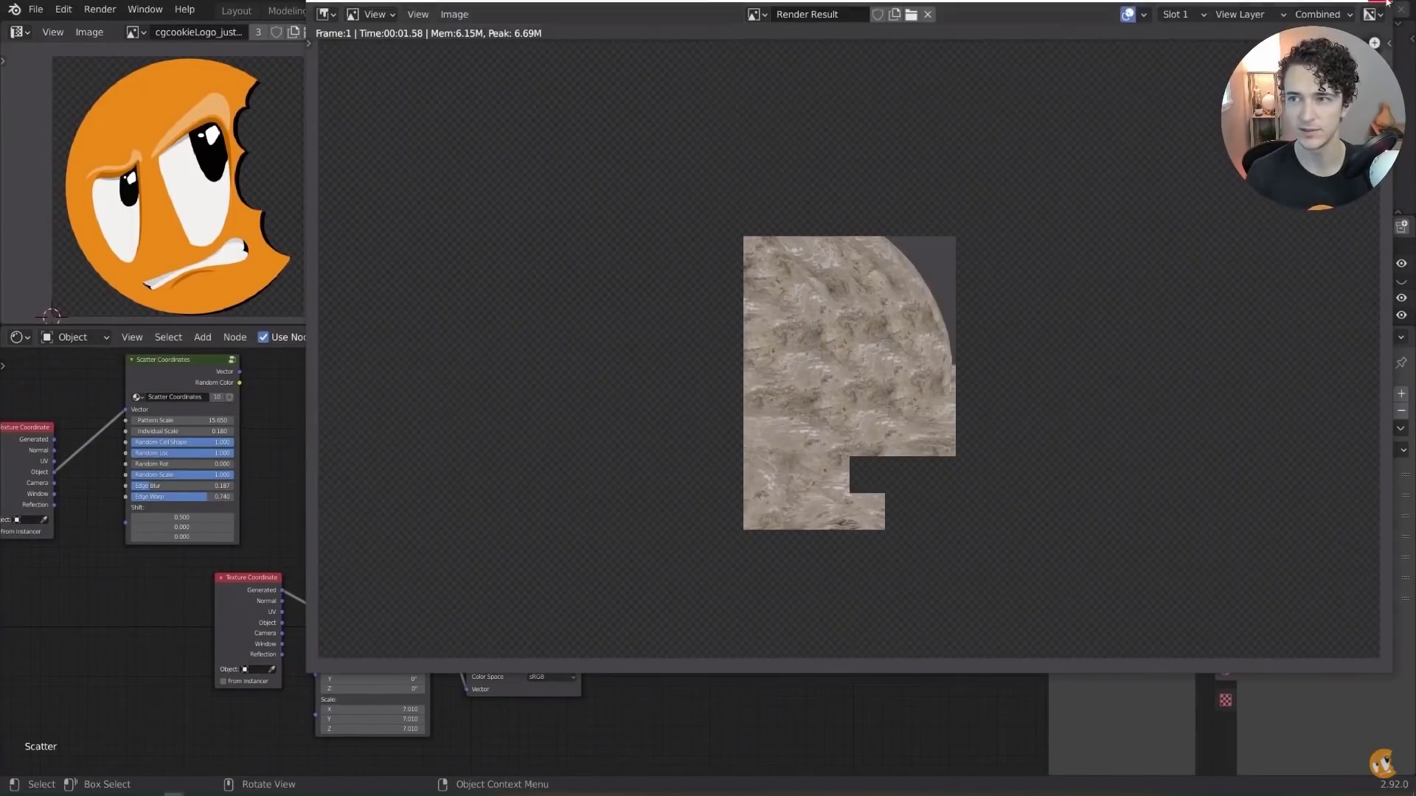
key(Escape)
click(1225, 396)
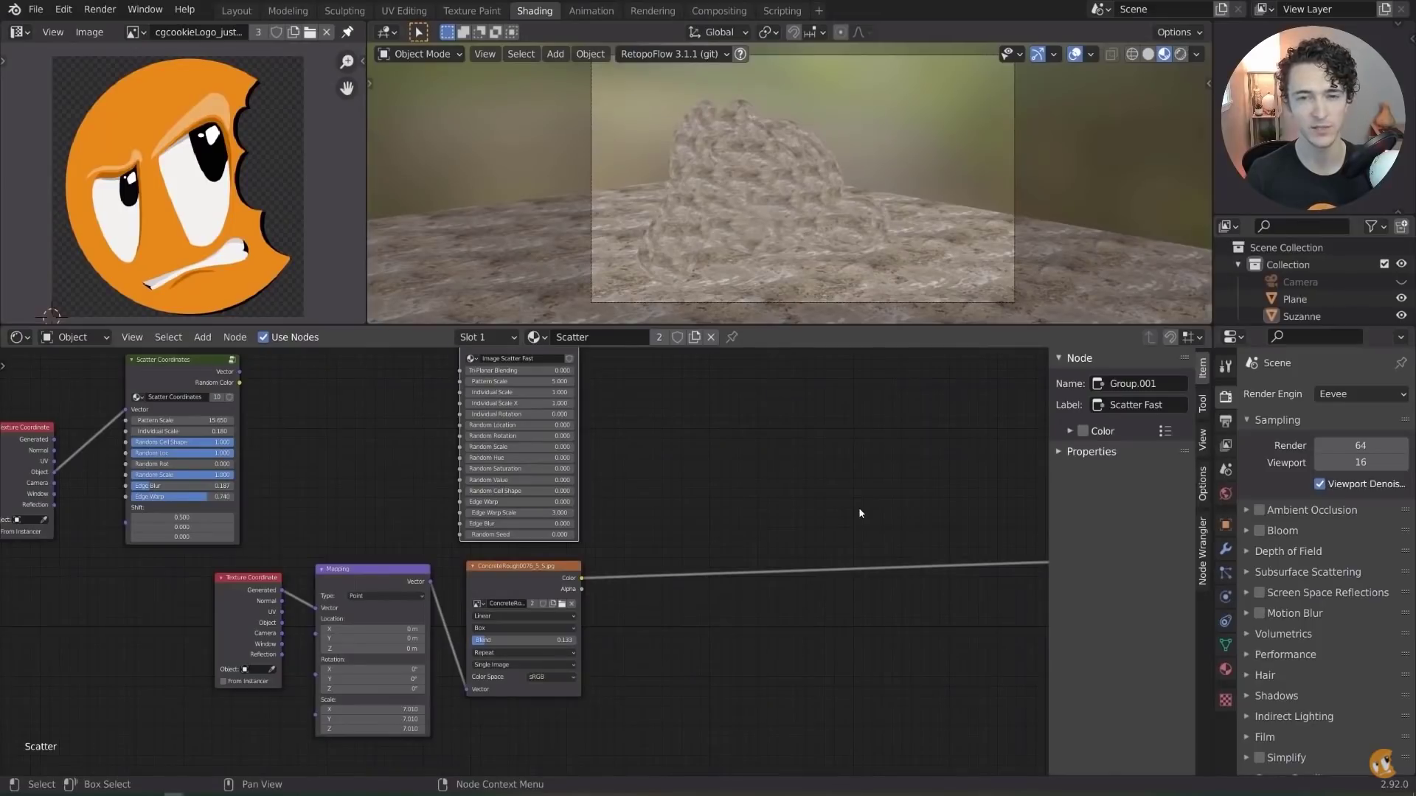
key(F12)
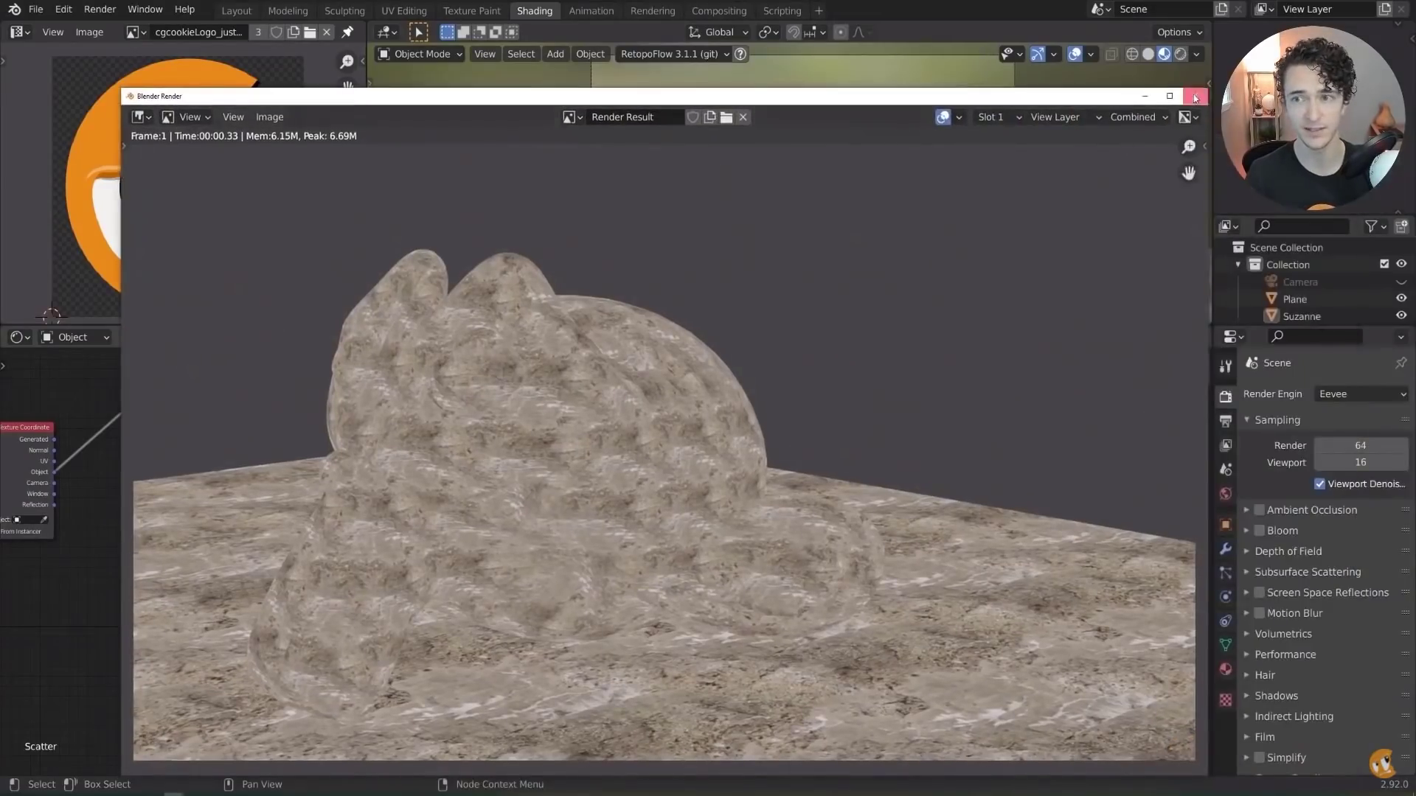
click(1195, 98)
Randomise the Scatter Fast tiles' location, rotation, brightness and cell shape.
shift+scroll(723, 497, up, 3)
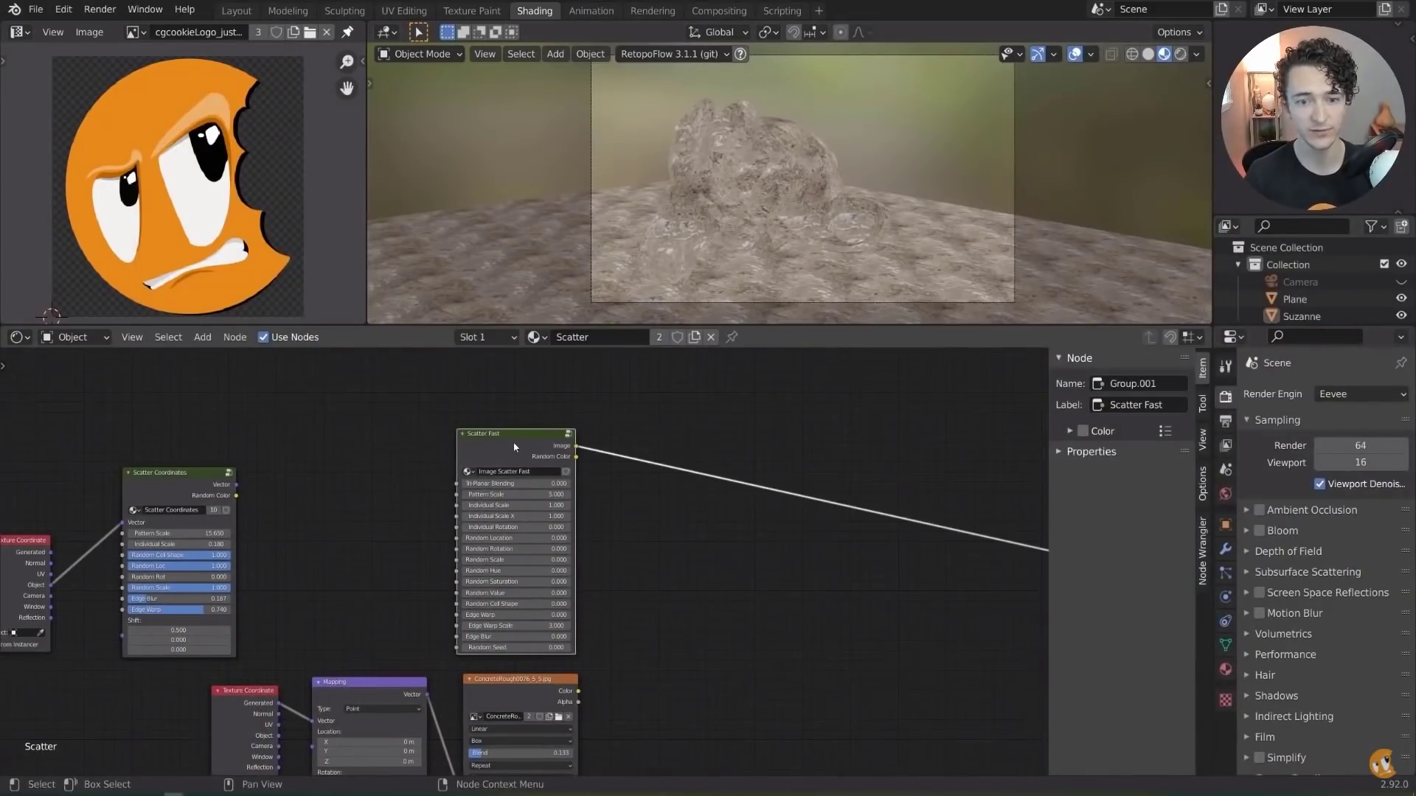
scroll(653, 457, up, 2)
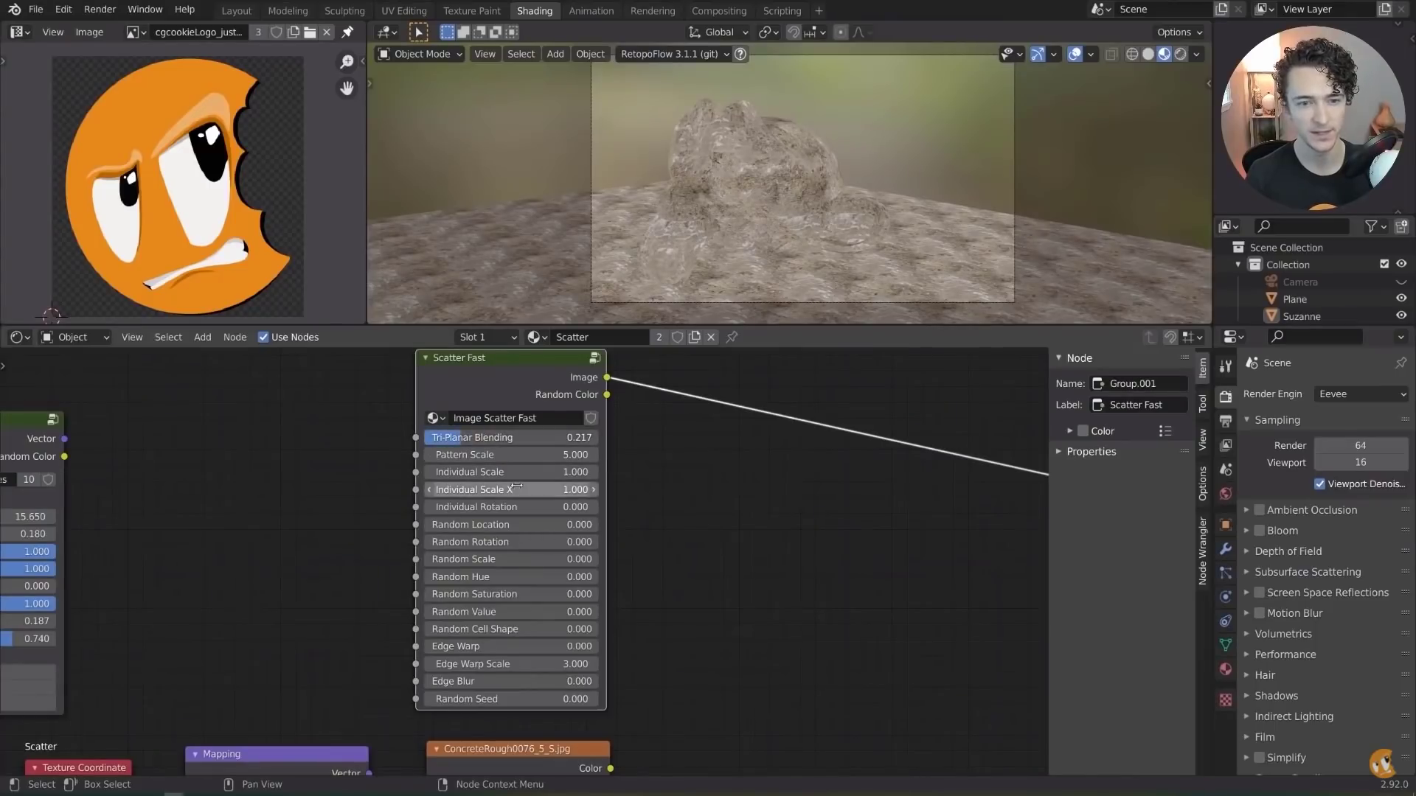
drag(487, 525, 583, 525)
drag(472, 542, 501, 559)
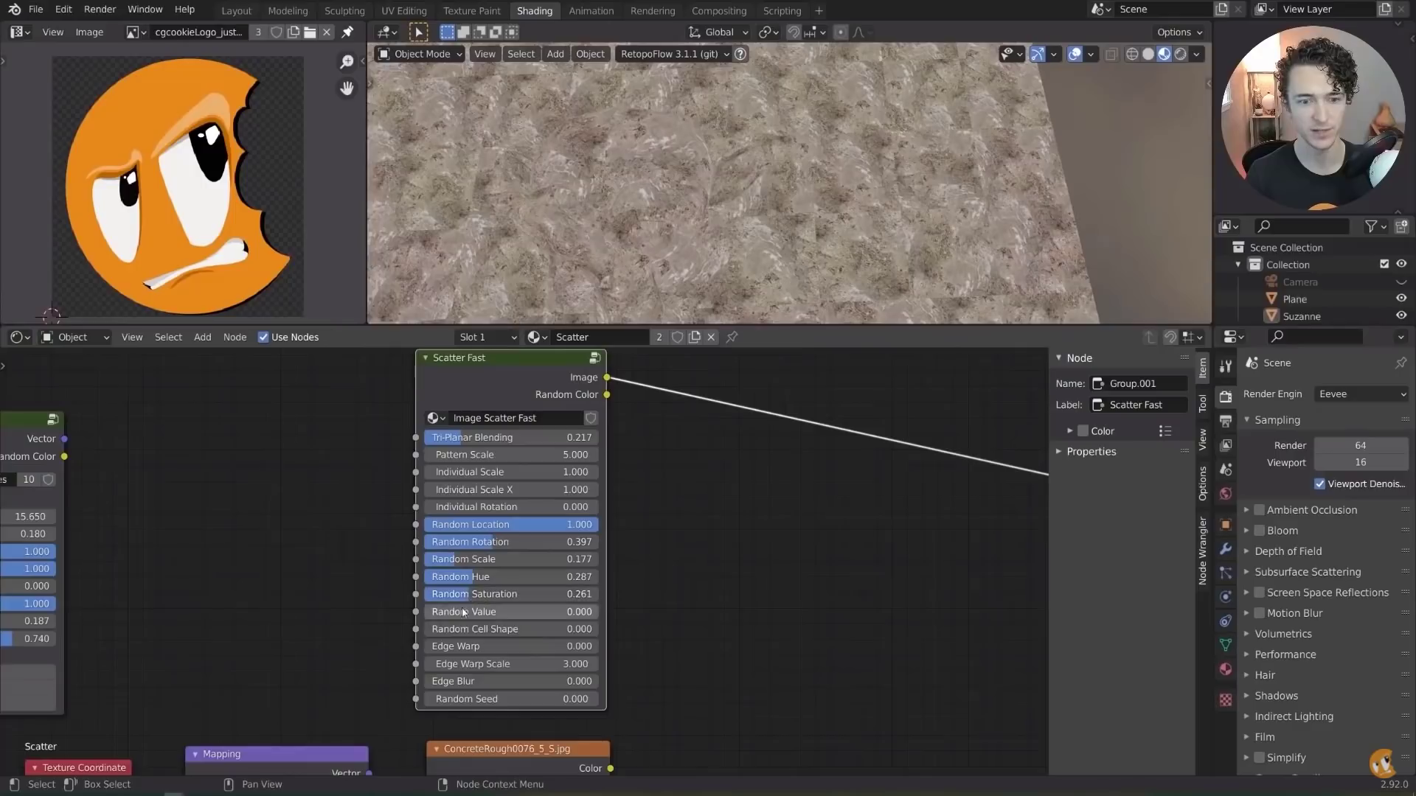
drag(463, 612, 486, 612)
drag(464, 629, 505, 646)
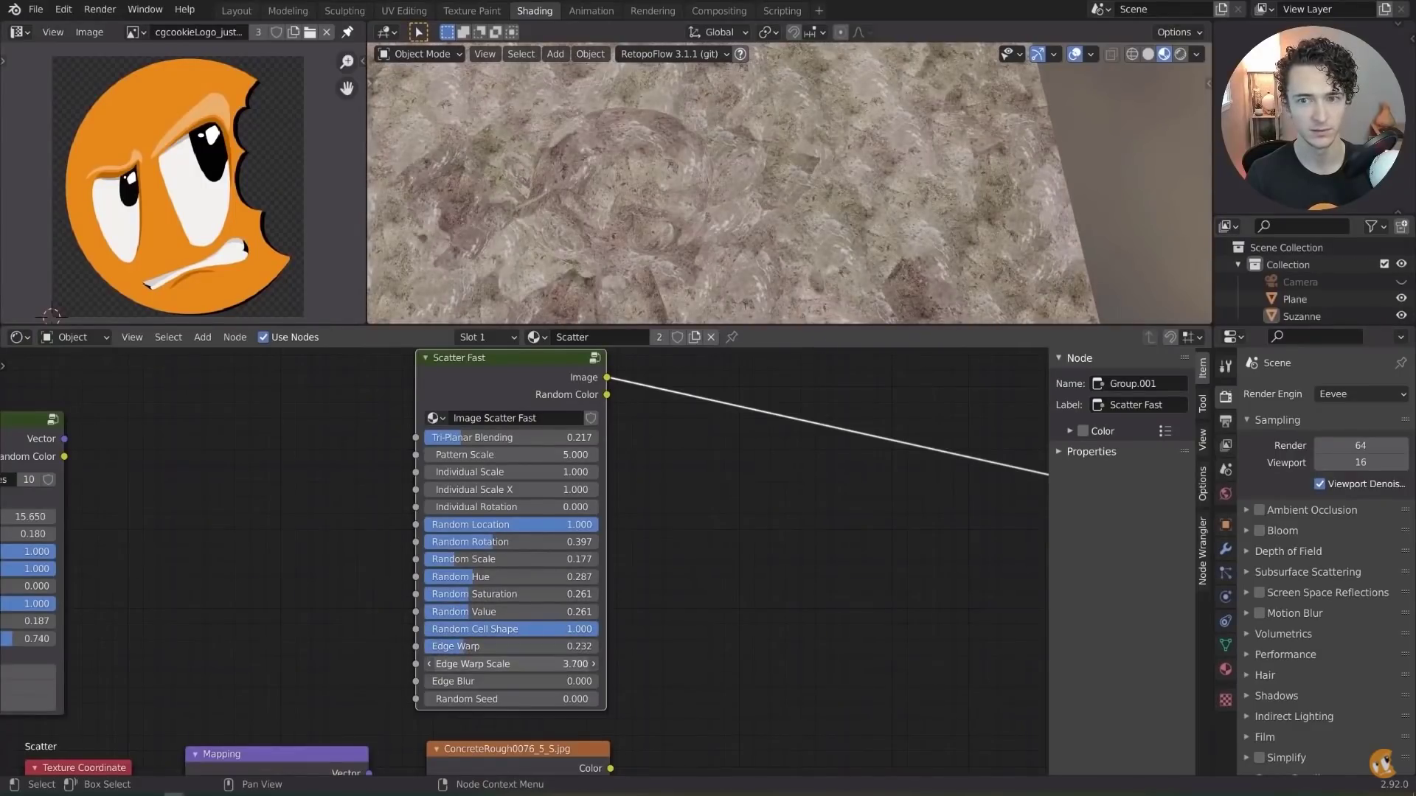
scroll(516, 627, up, 1)
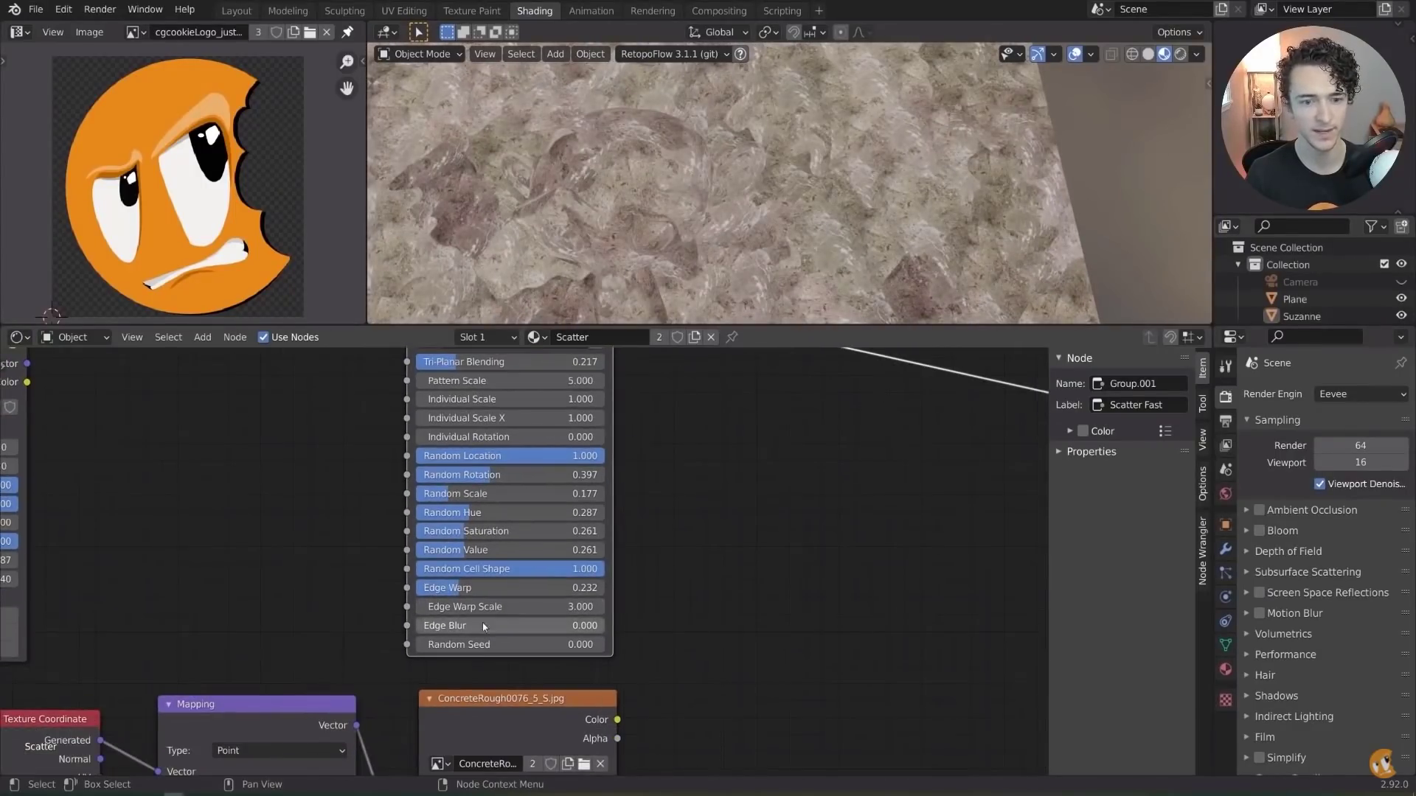
Render the camera view, then render it again into render slot 2.
key(KP_0)
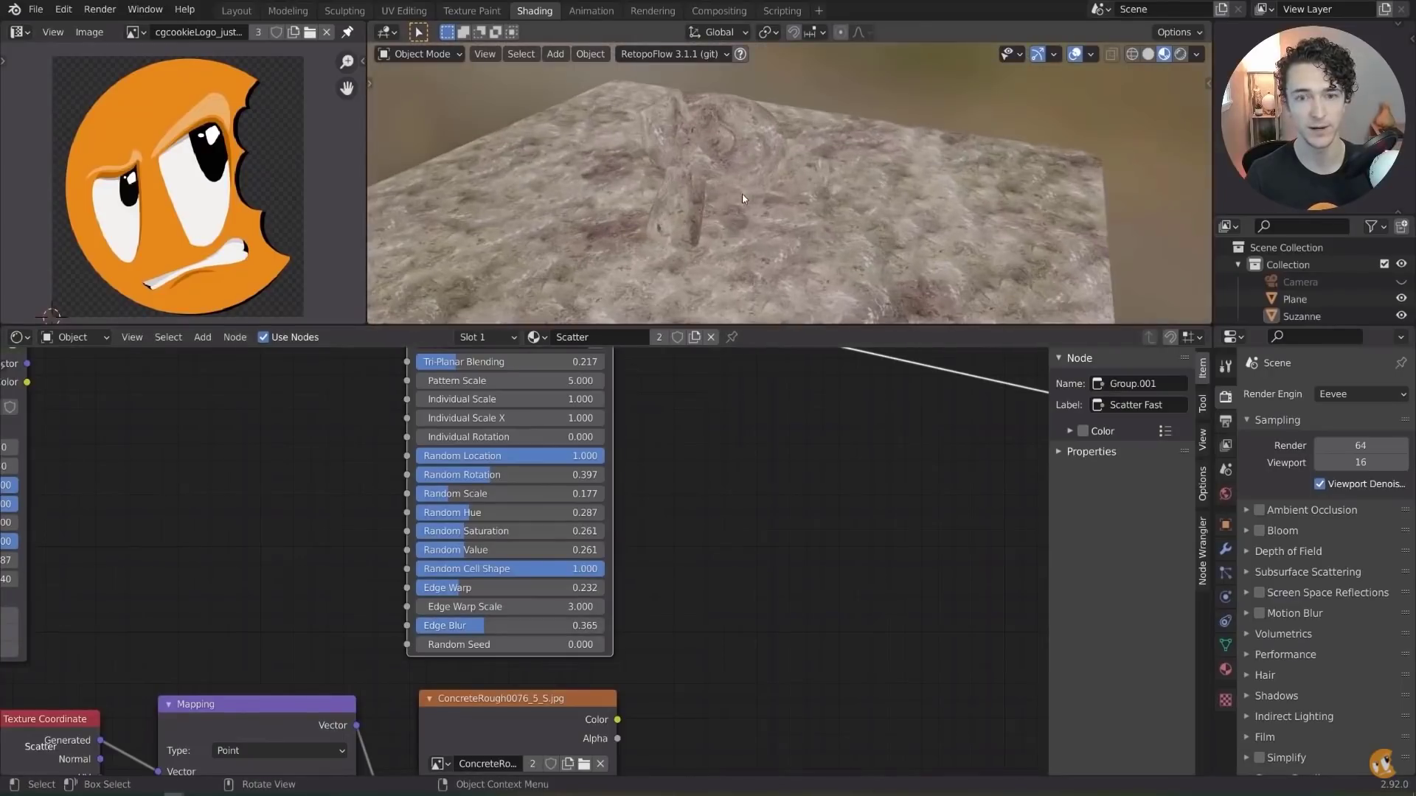
key(F12)
click(1049, 43)
click(1047, 68)
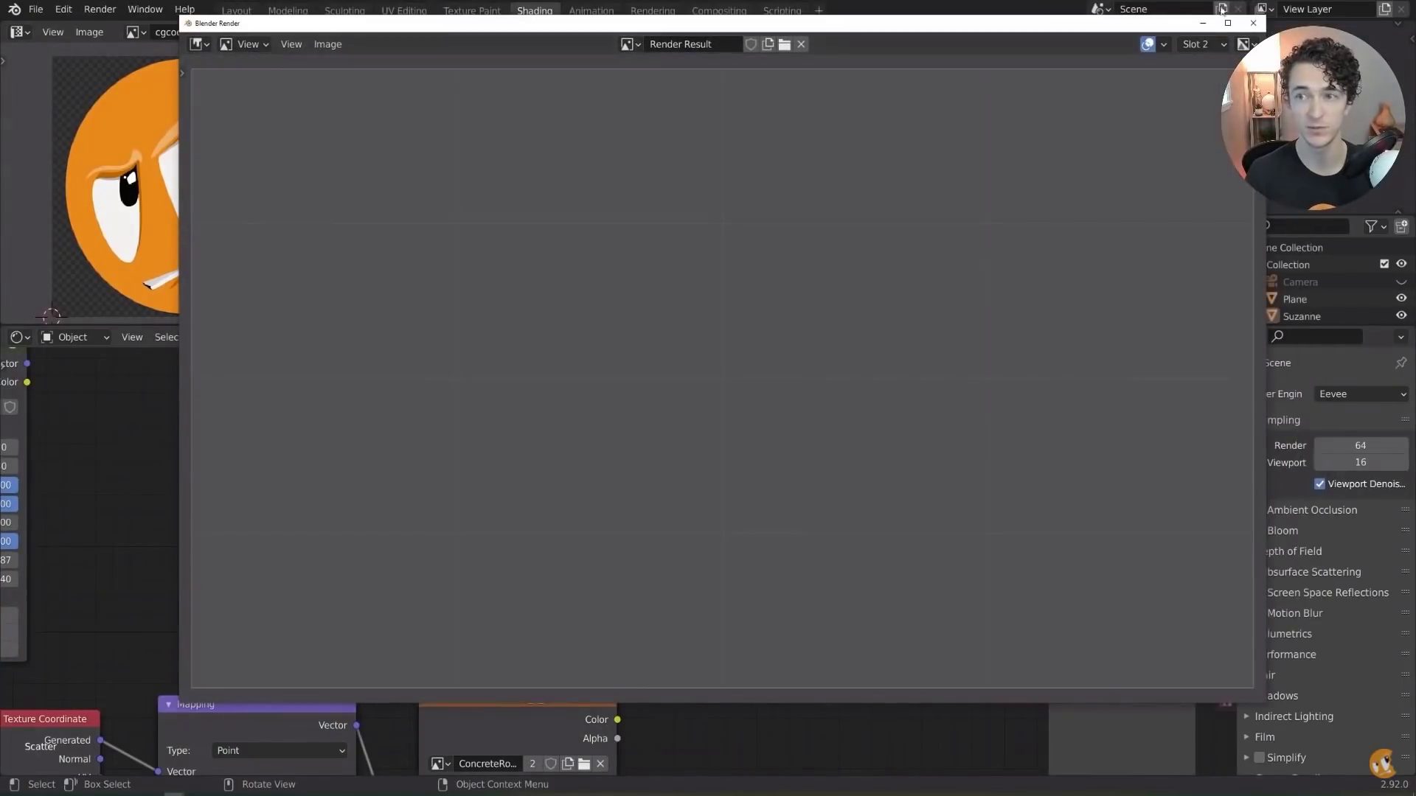
key(F12)
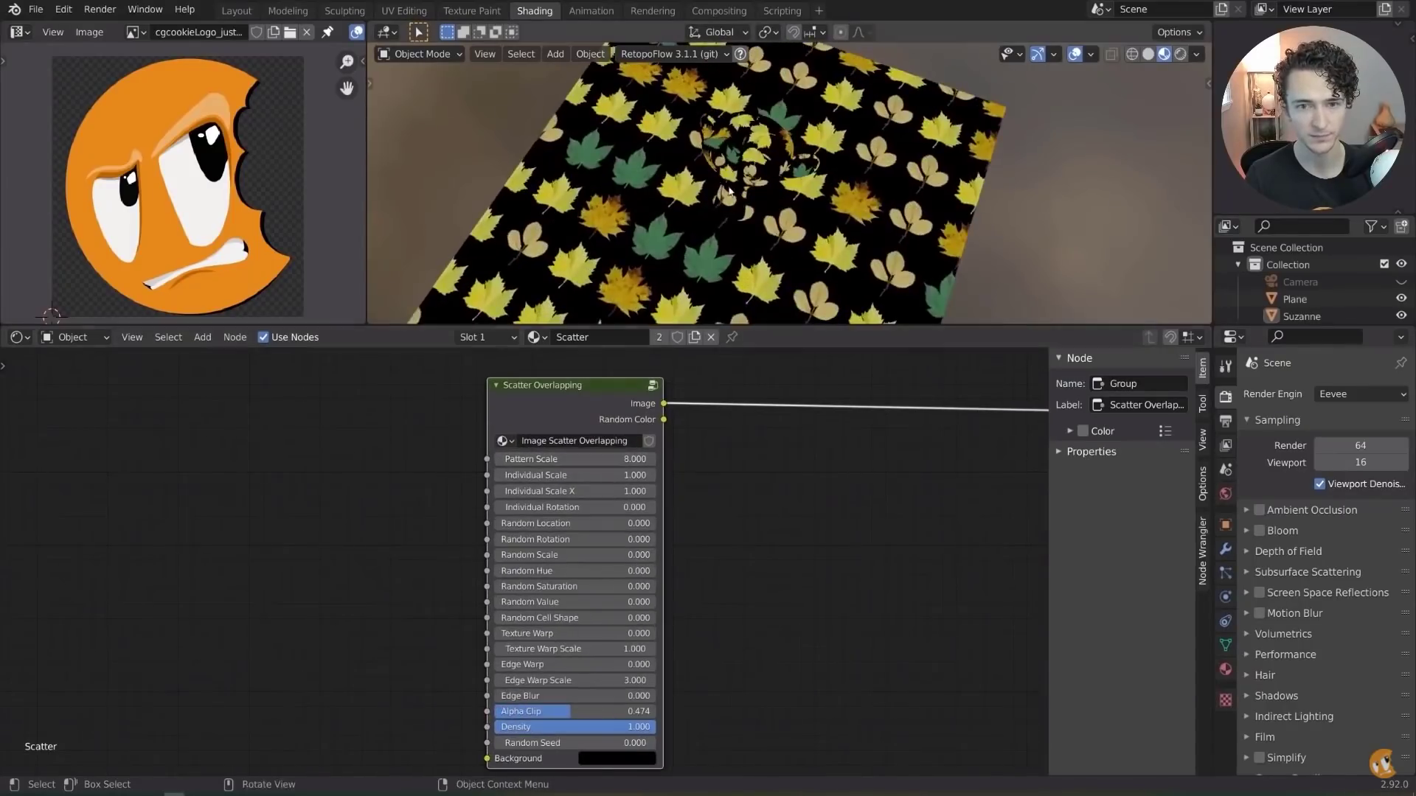
Randomise the leaf scatter's position, rotation and scale, then Un-Scatter it into separate image textures.
drag(516, 523, 654, 539)
drag(568, 523, 731, 594)
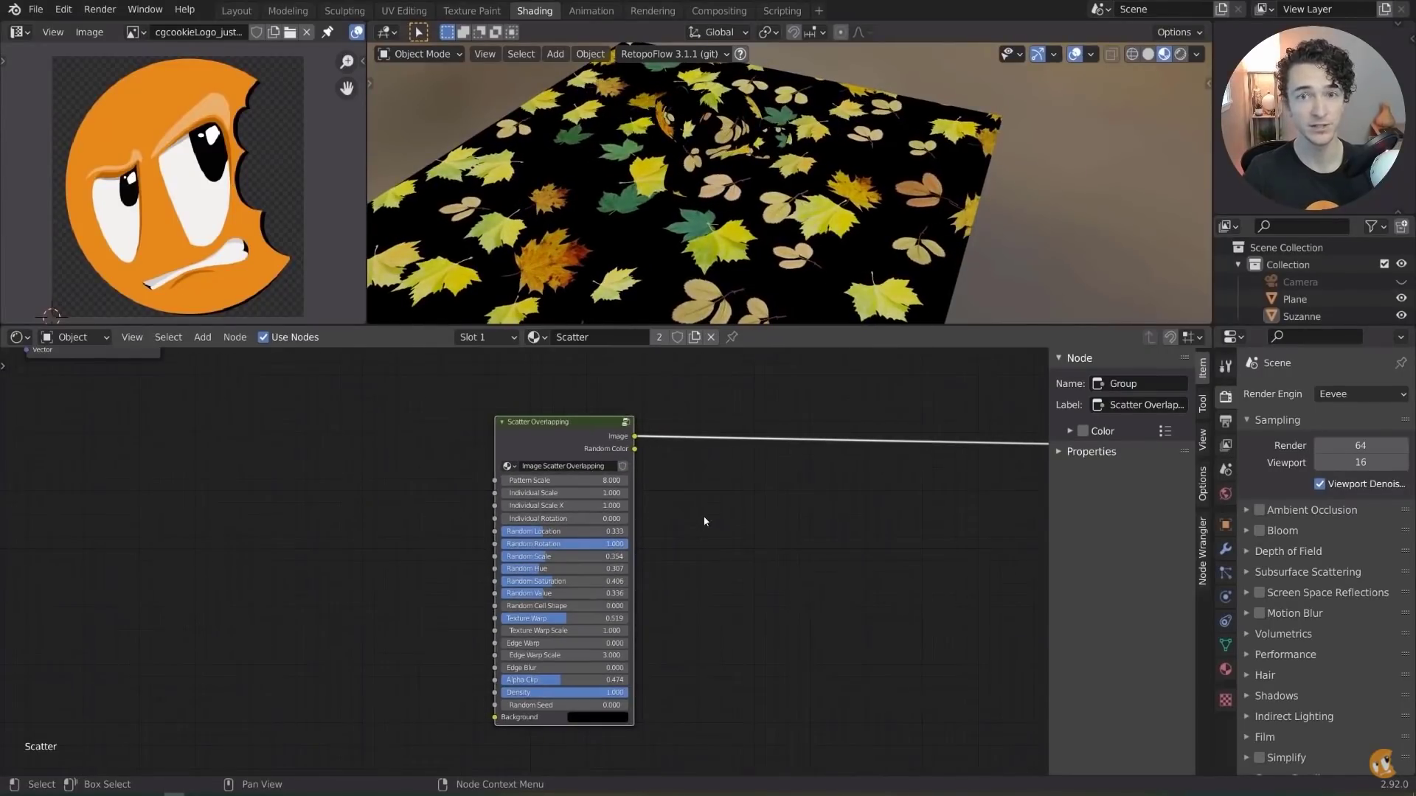
right_click(559, 433)
click(559, 430)
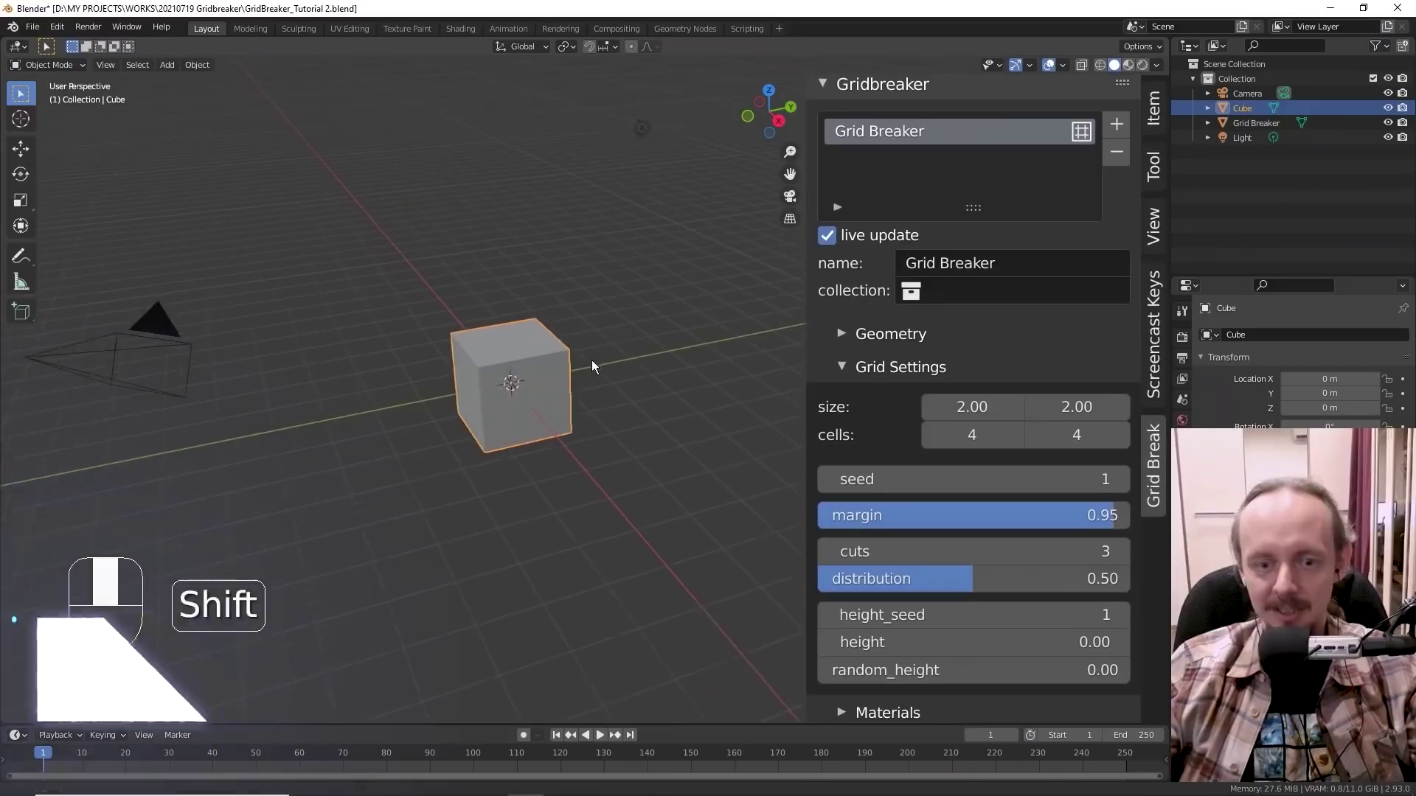
Delete the default cube and clear the Grid Breaker's location, rotation and scale.
key(x)
click(564, 358)
click(646, 476)
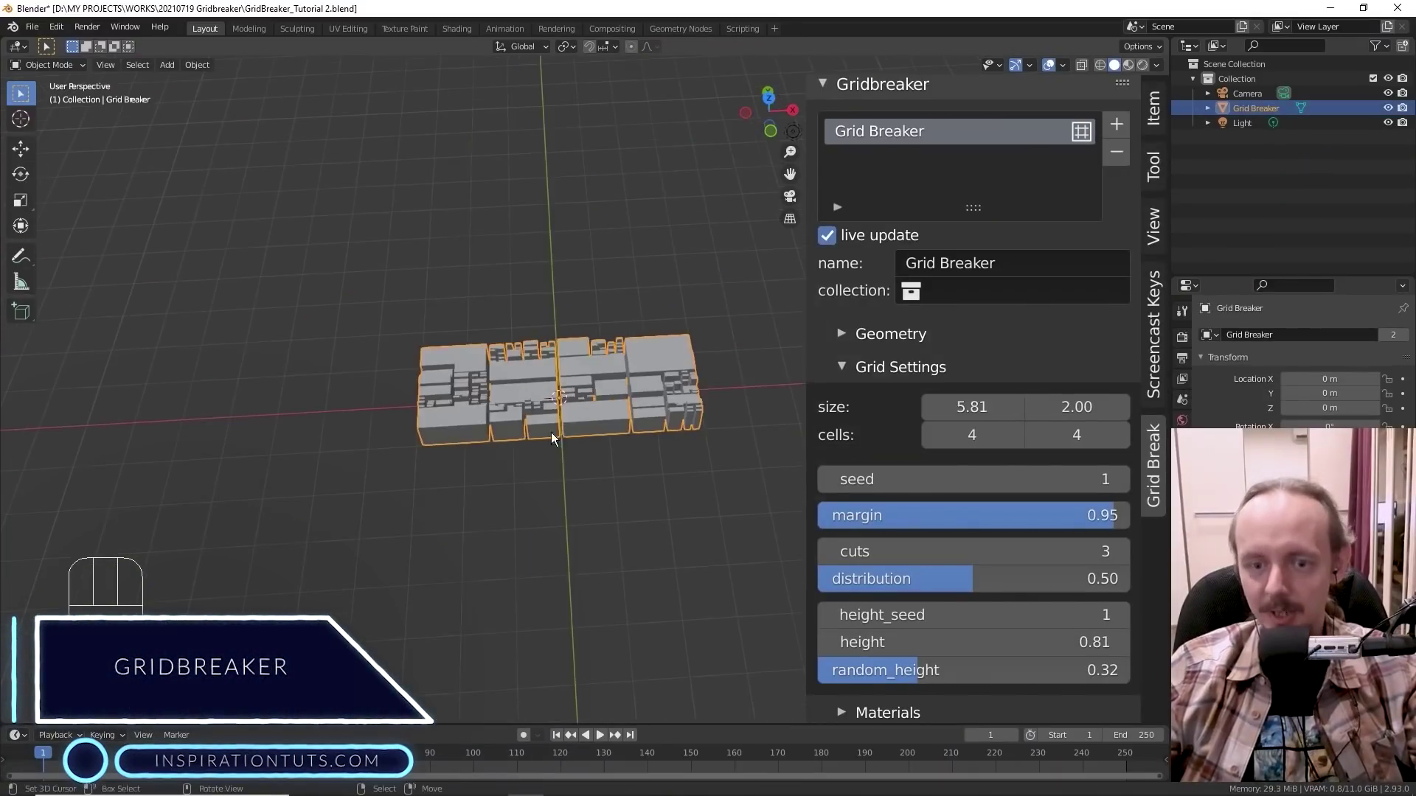
click(1154, 109)
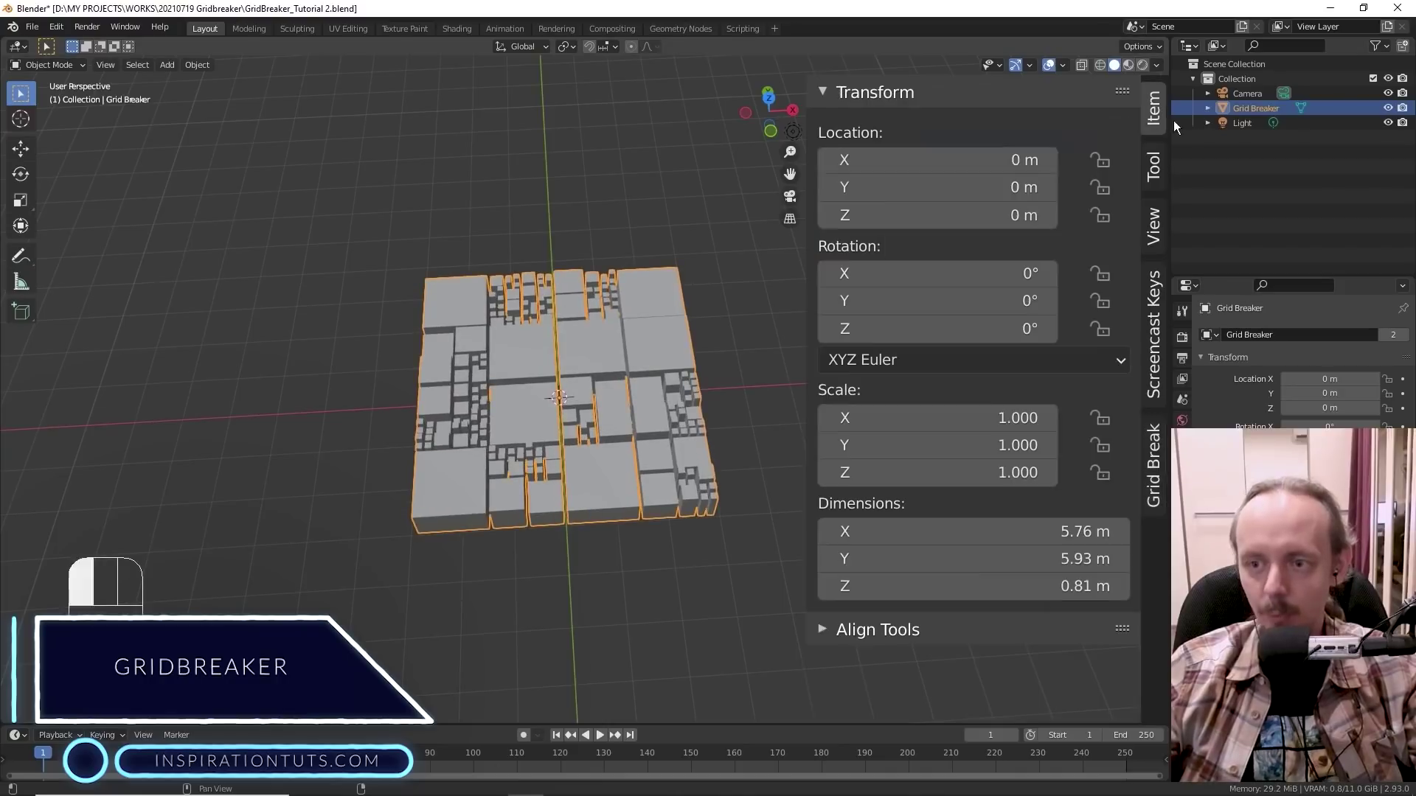
drag(959, 409, 1032, 409)
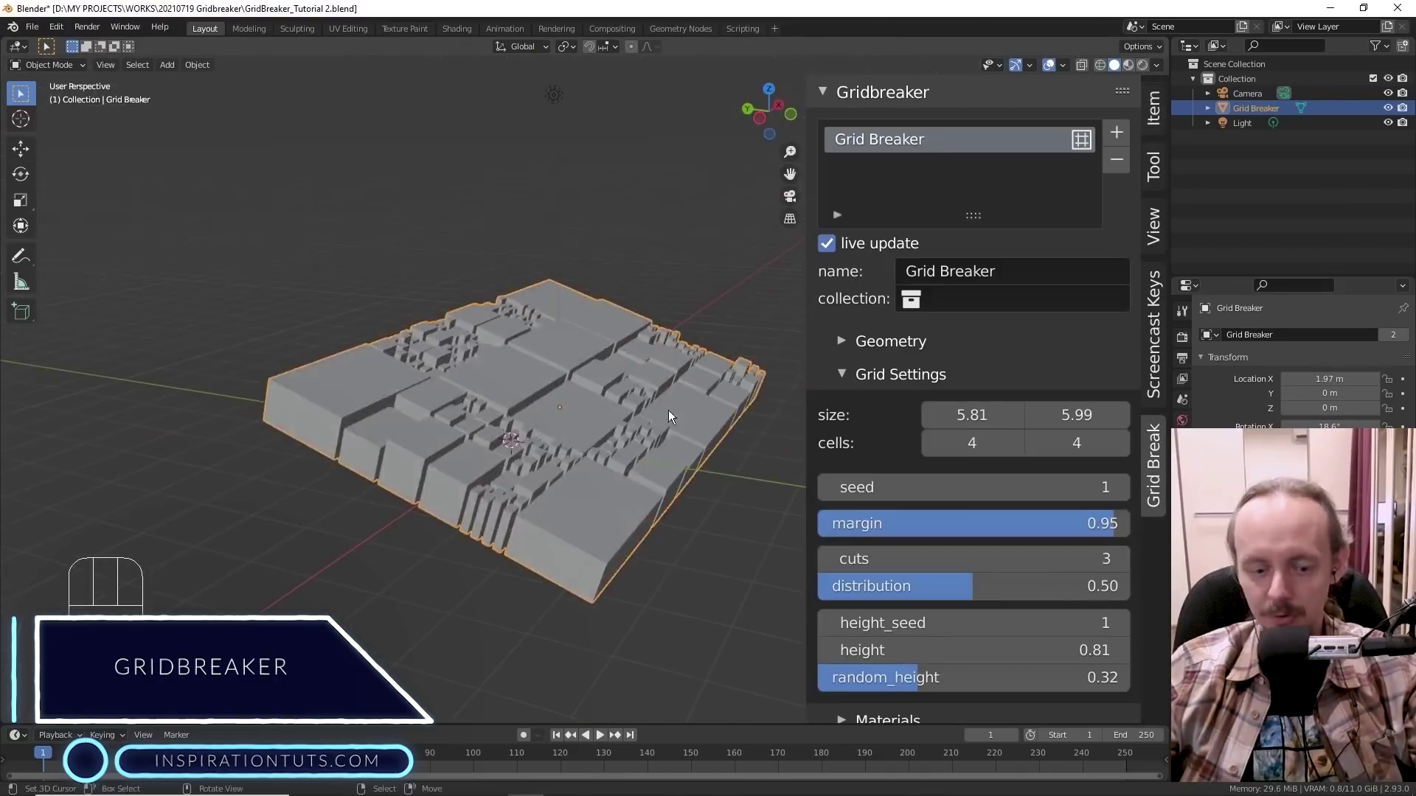
key(g)
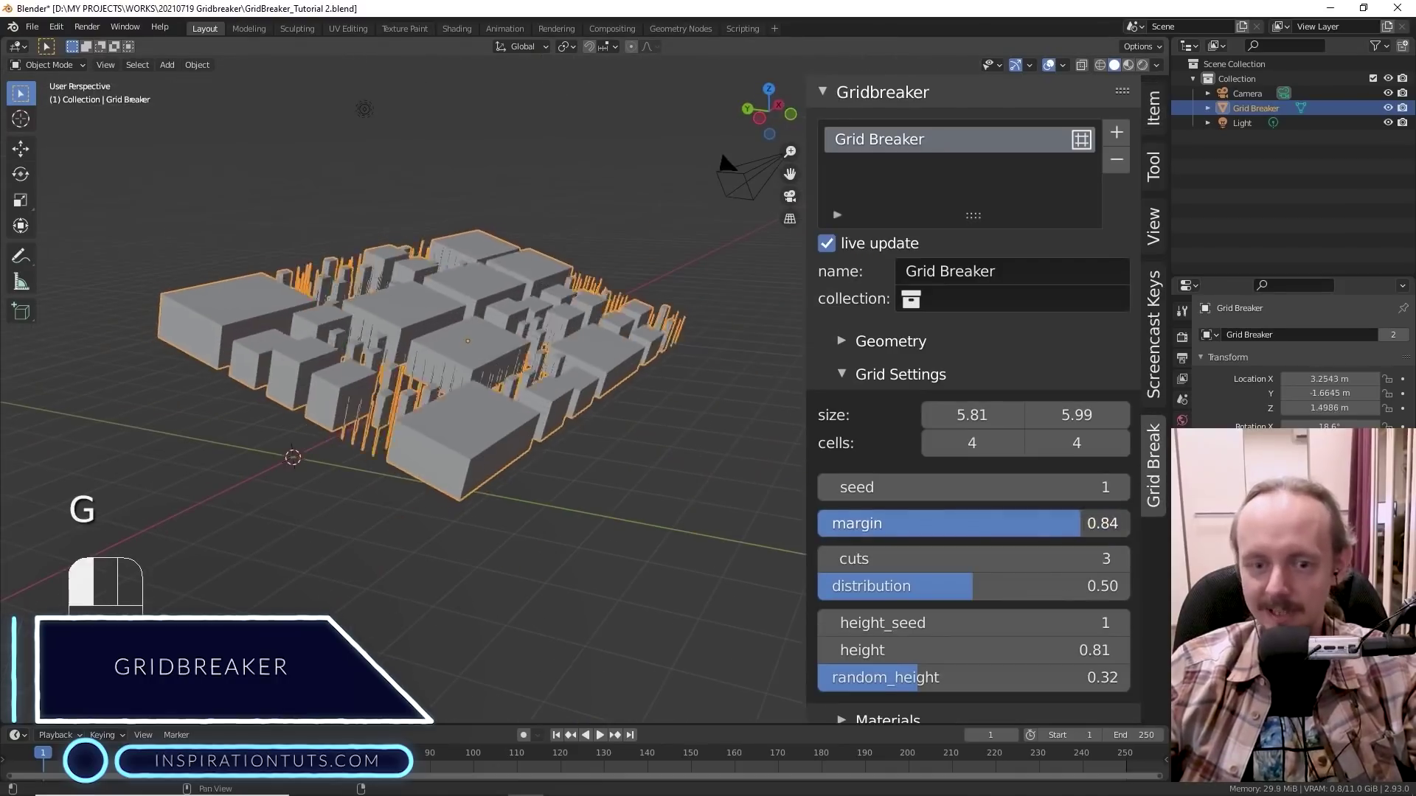
click(577, 441)
key(alt+r)
key(alt+g)
key(alt+s)
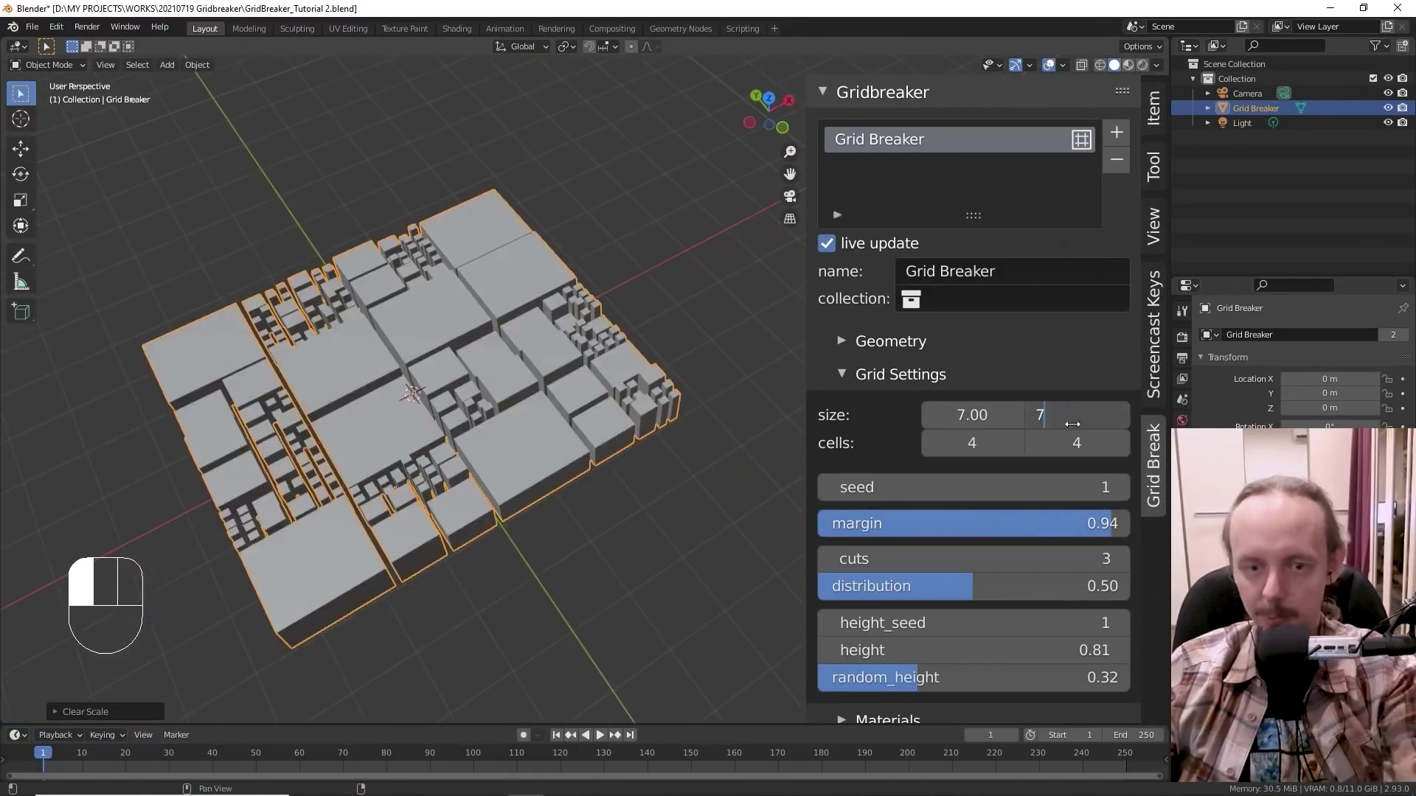
Set the Grid Breaker to 4 cells with 3 cuts and a 0.82 margin.
click(1015, 442)
click(1016, 442)
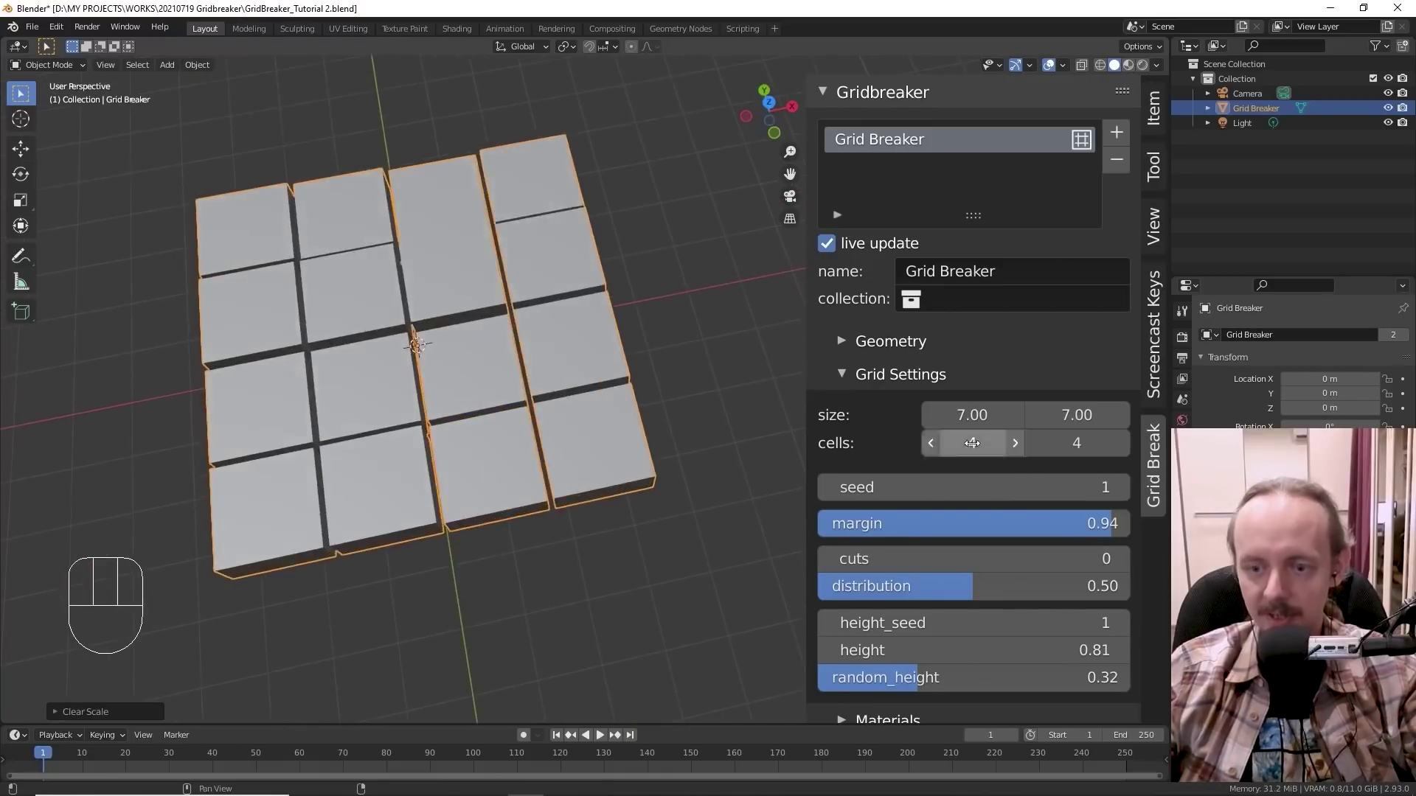
shift+middle_drag(811, 450, 752, 449)
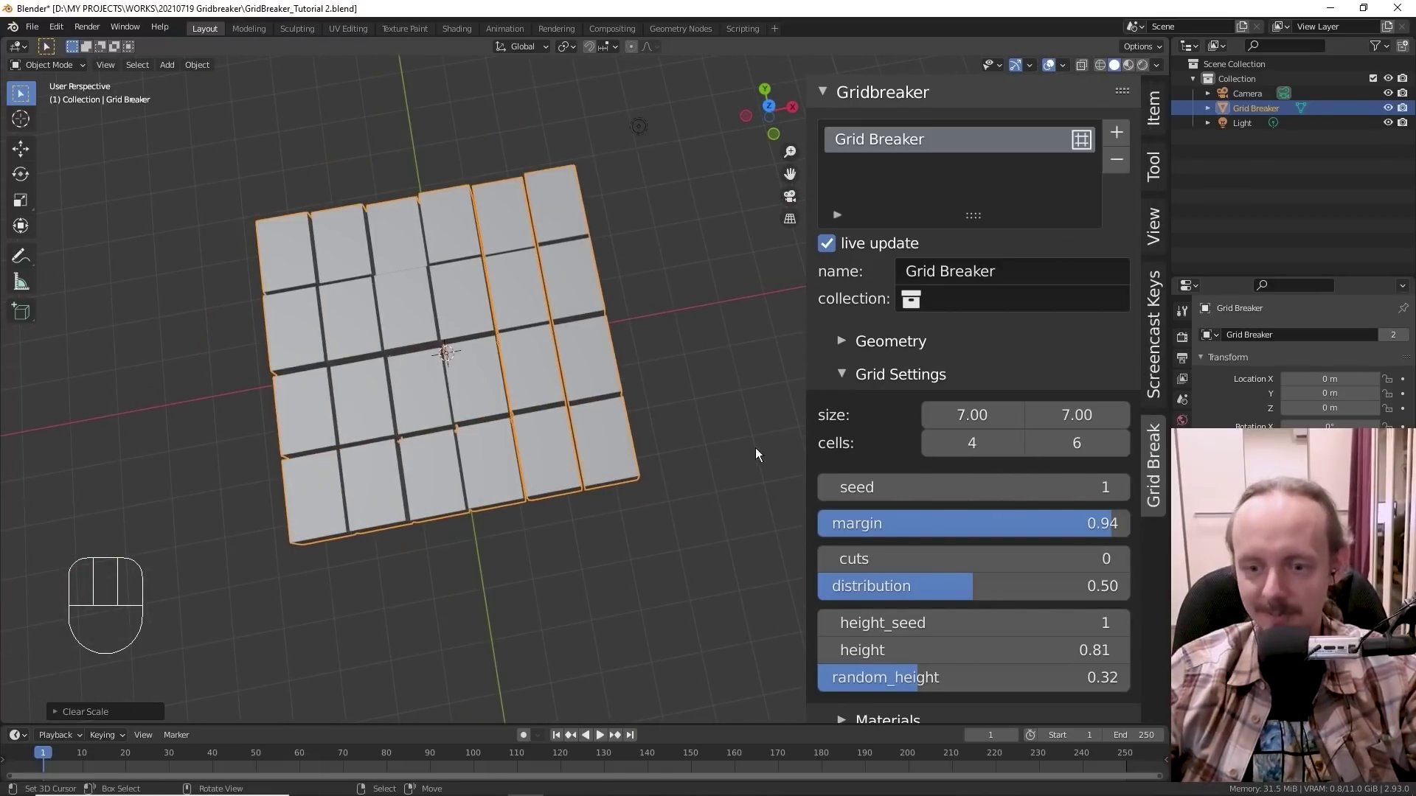
click(1121, 558)
shift+drag(1091, 523, 981, 524)
key(Tab)
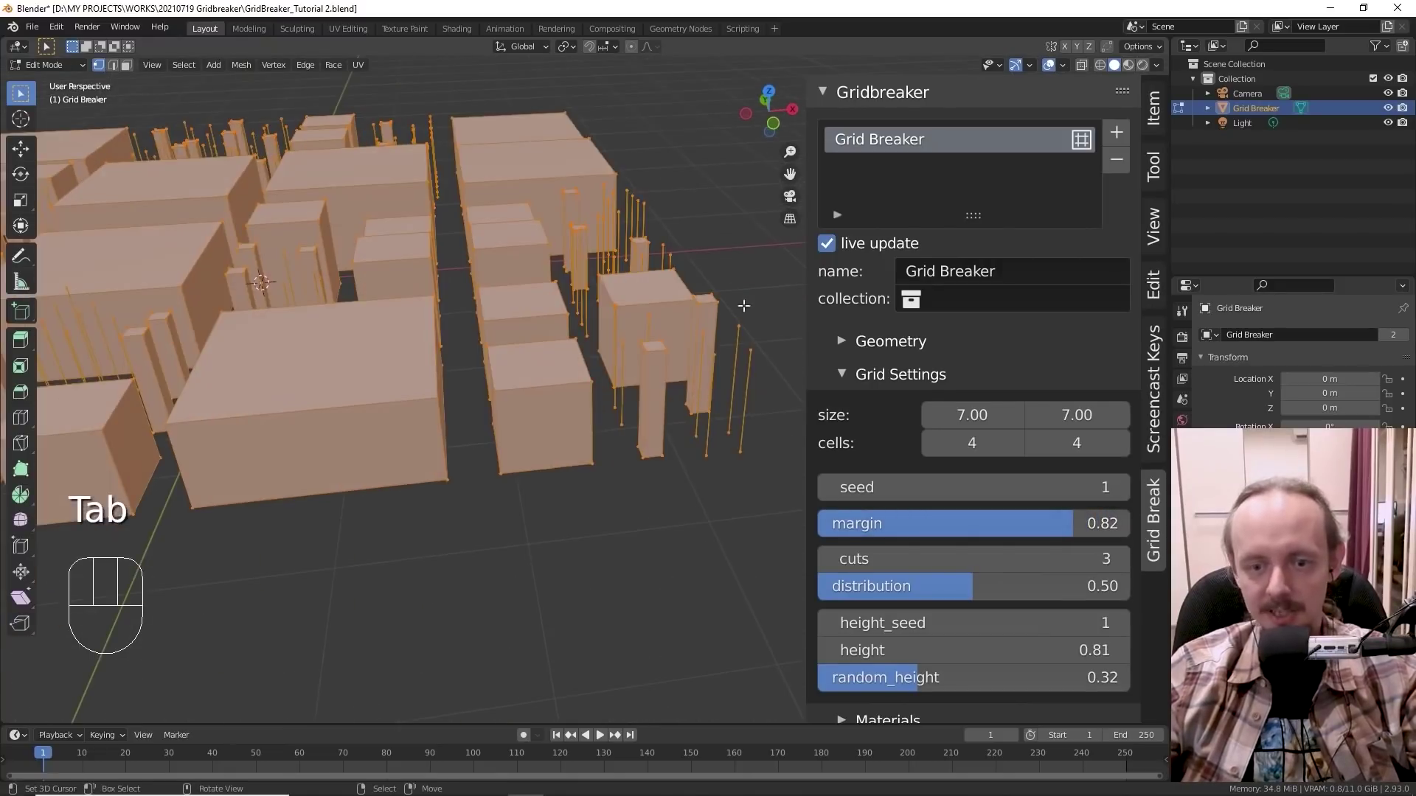
key(Tab)
Tune margin 0.89, distribution 0.50, random height 1.00, height seed 76 and seed 8.
middle_drag(557, 462, 913, 605)
drag(912, 586, 973, 586)
middle_drag(516, 516, 516, 413)
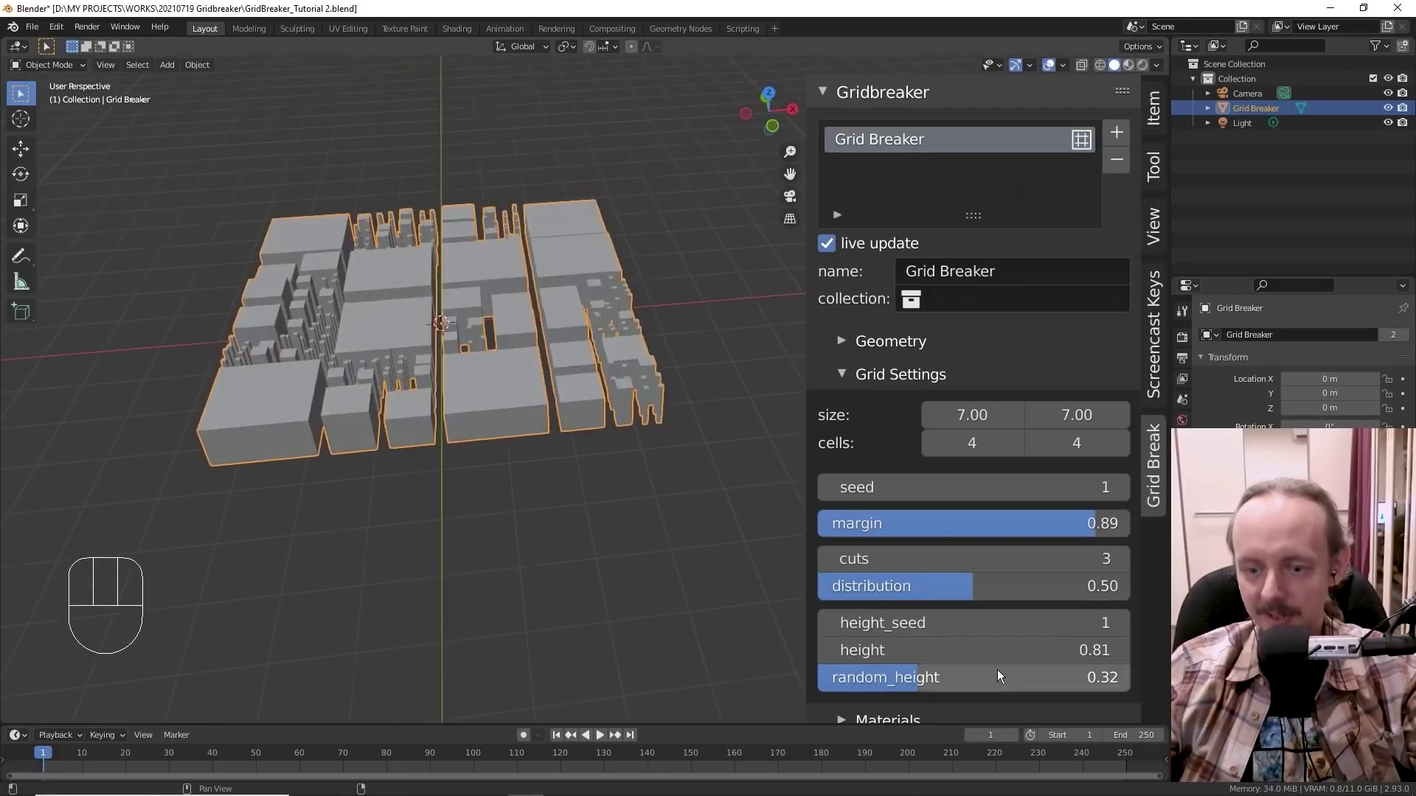
drag(997, 669, 1128, 677)
drag(958, 623, 1024, 623)
drag(958, 486, 973, 487)
middle_drag(516, 443, 701, 413)
click(848, 374)
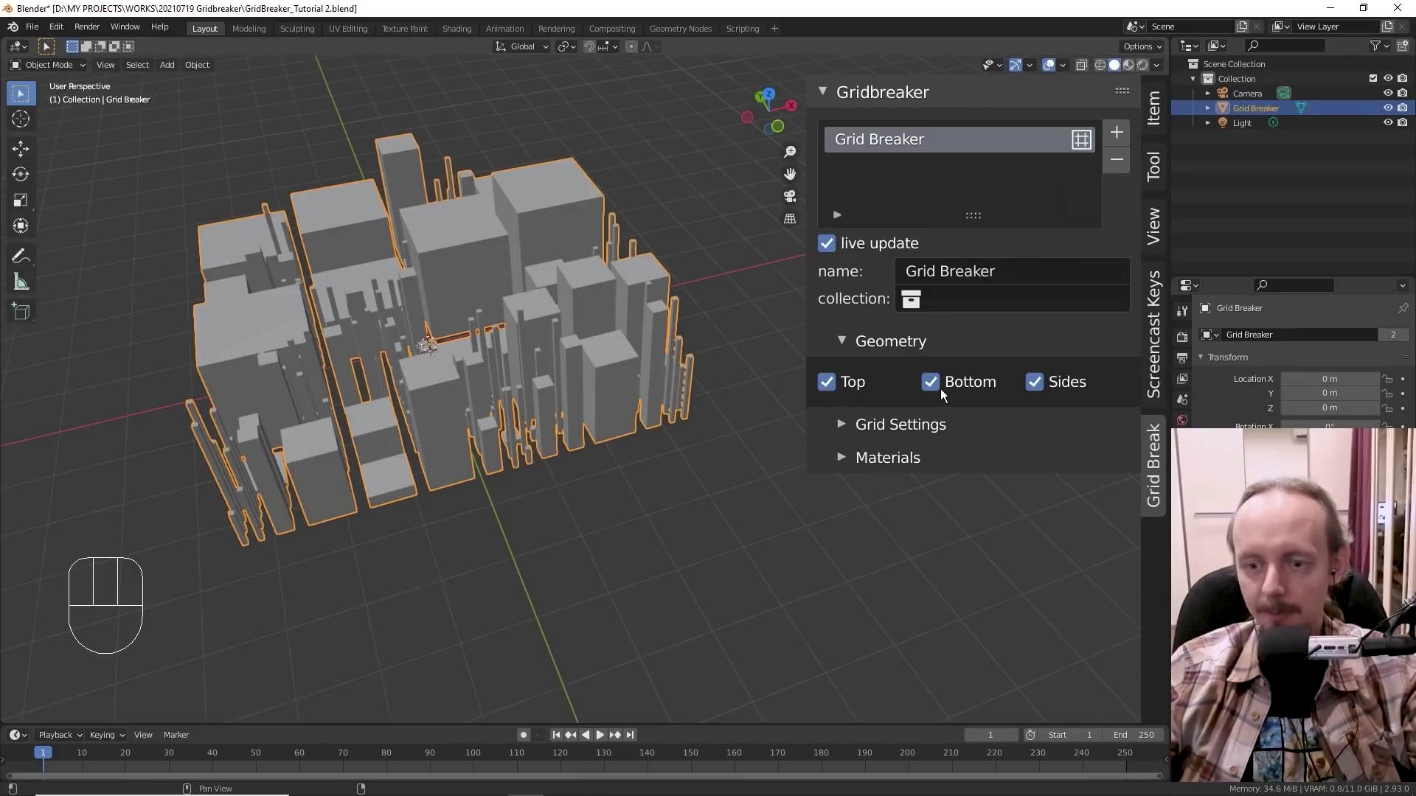
Toggle the building sides off and back on to inspect the flat tiles.
click(1033, 381)
middle_drag(740, 484, 940, 387)
click(1034, 381)
middle_drag(737, 427, 869, 445)
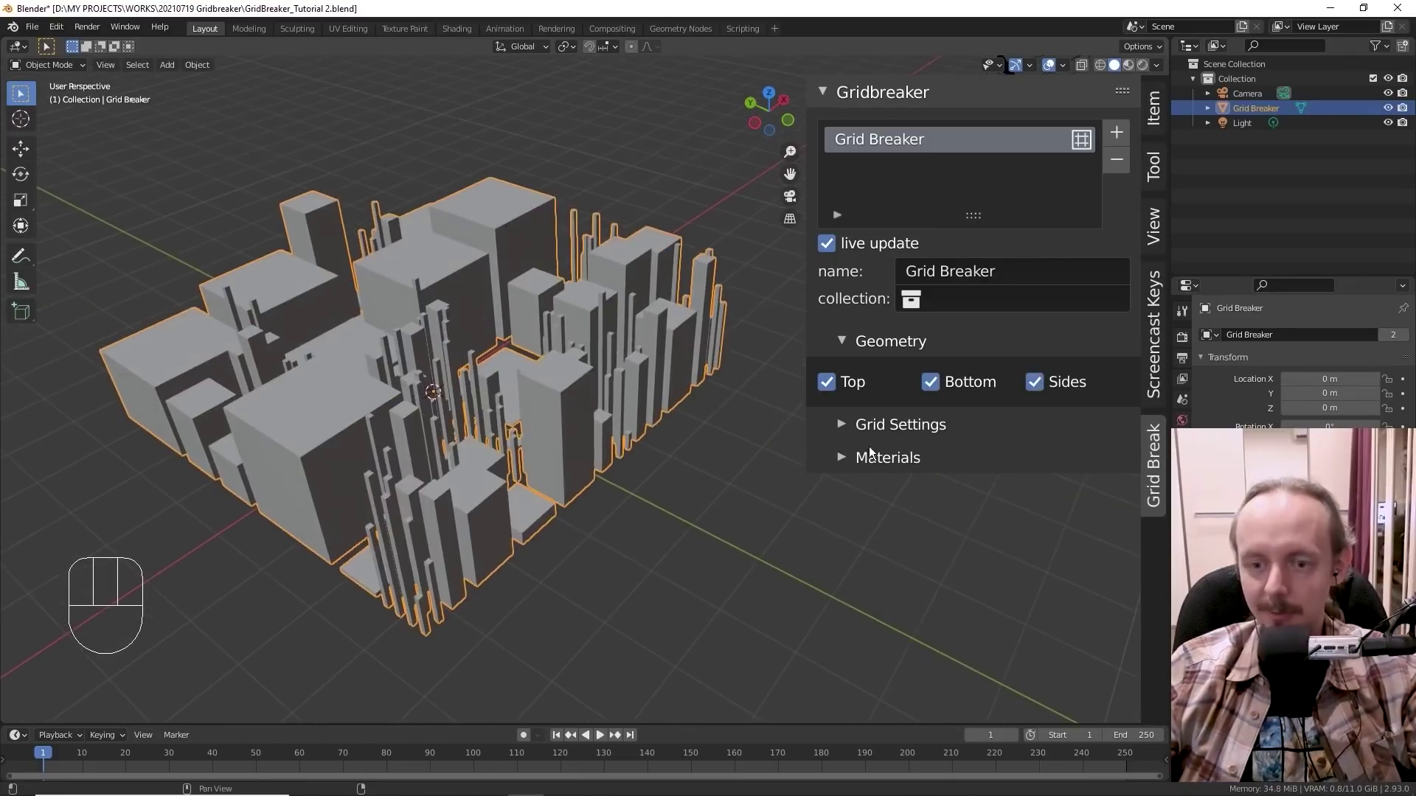
Add a material slot to the Grid Breaker and assign the existing Material.
ctrl+click(885, 457)
click(1125, 484)
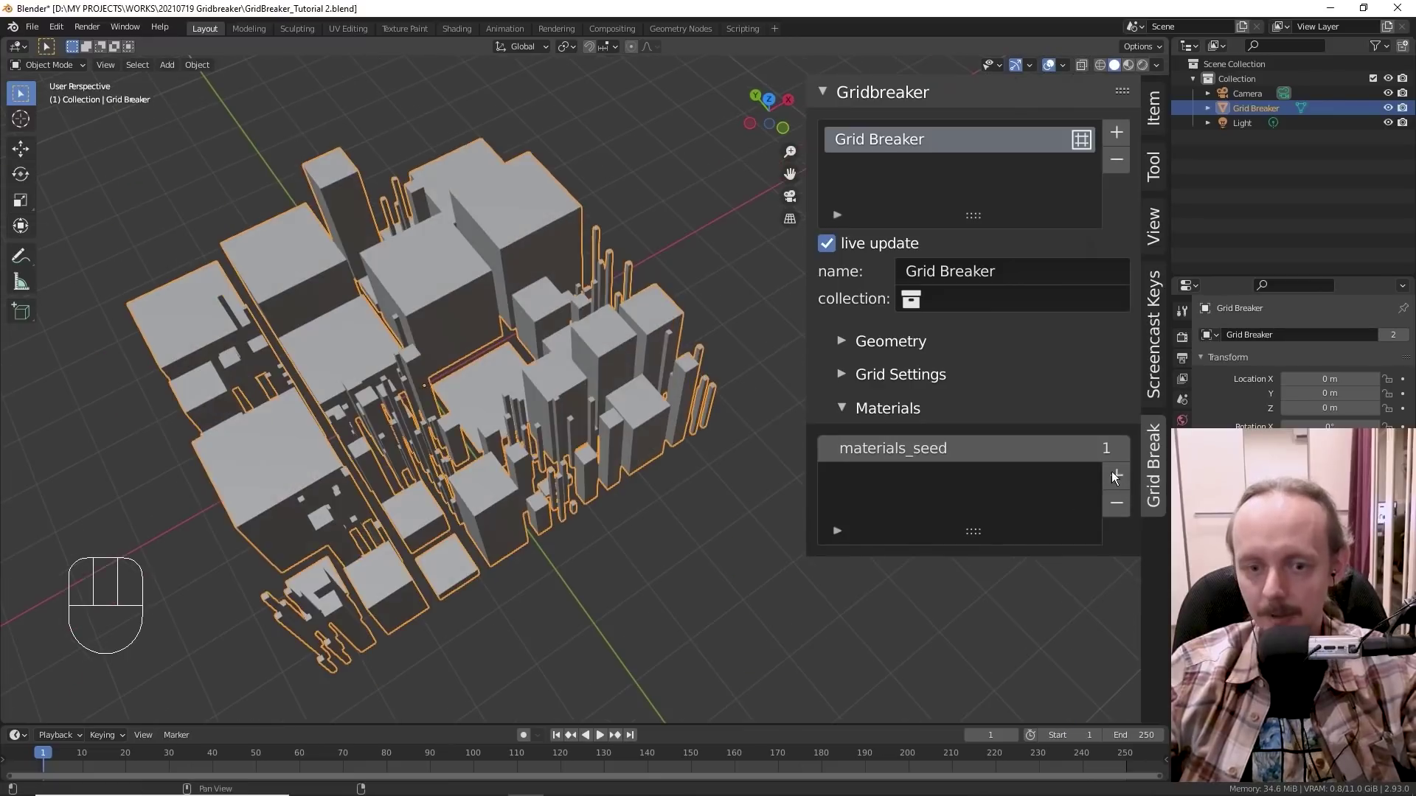
click(833, 566)
click(885, 531)
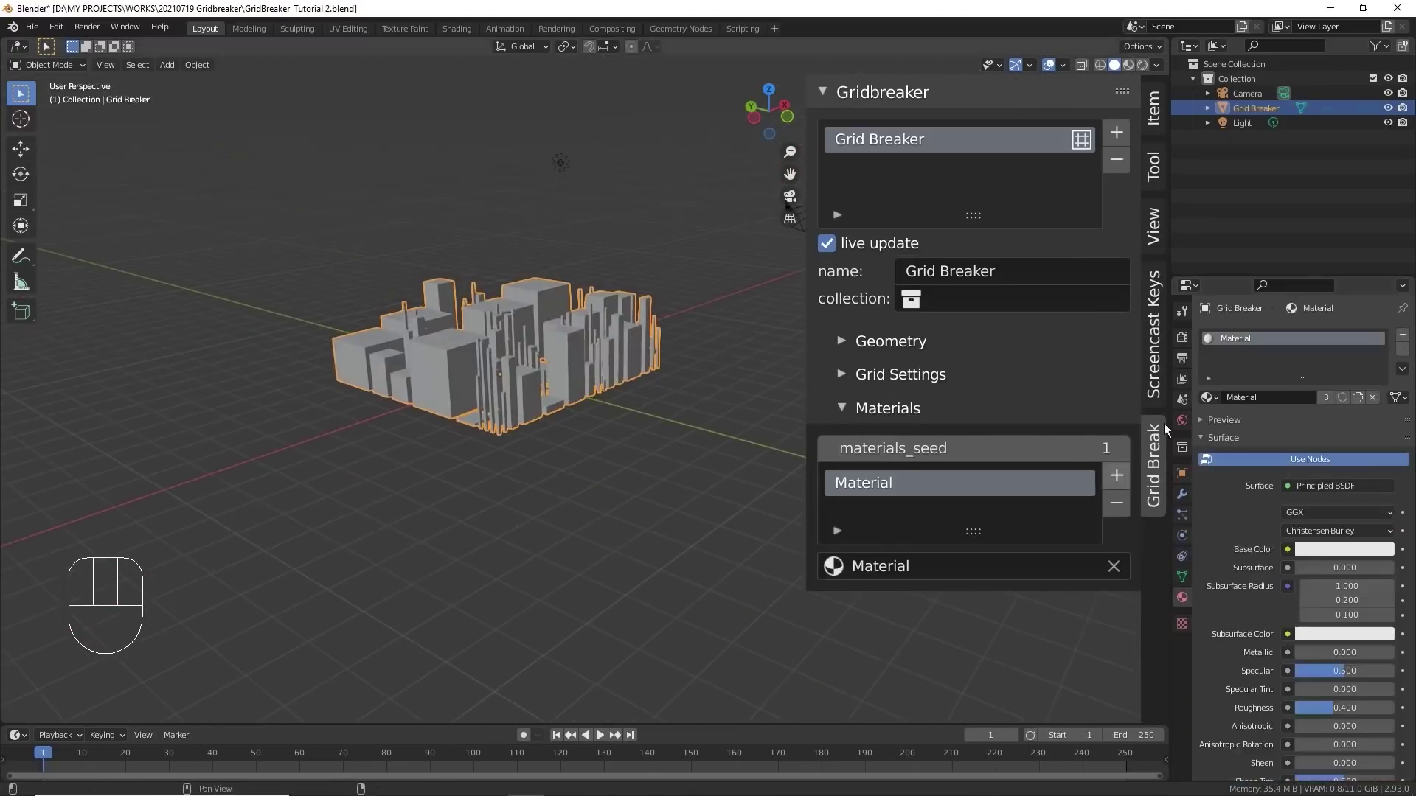
drag(1168, 423, 1062, 423)
ctrl+middle_drag(1238, 516, 1239, 442)
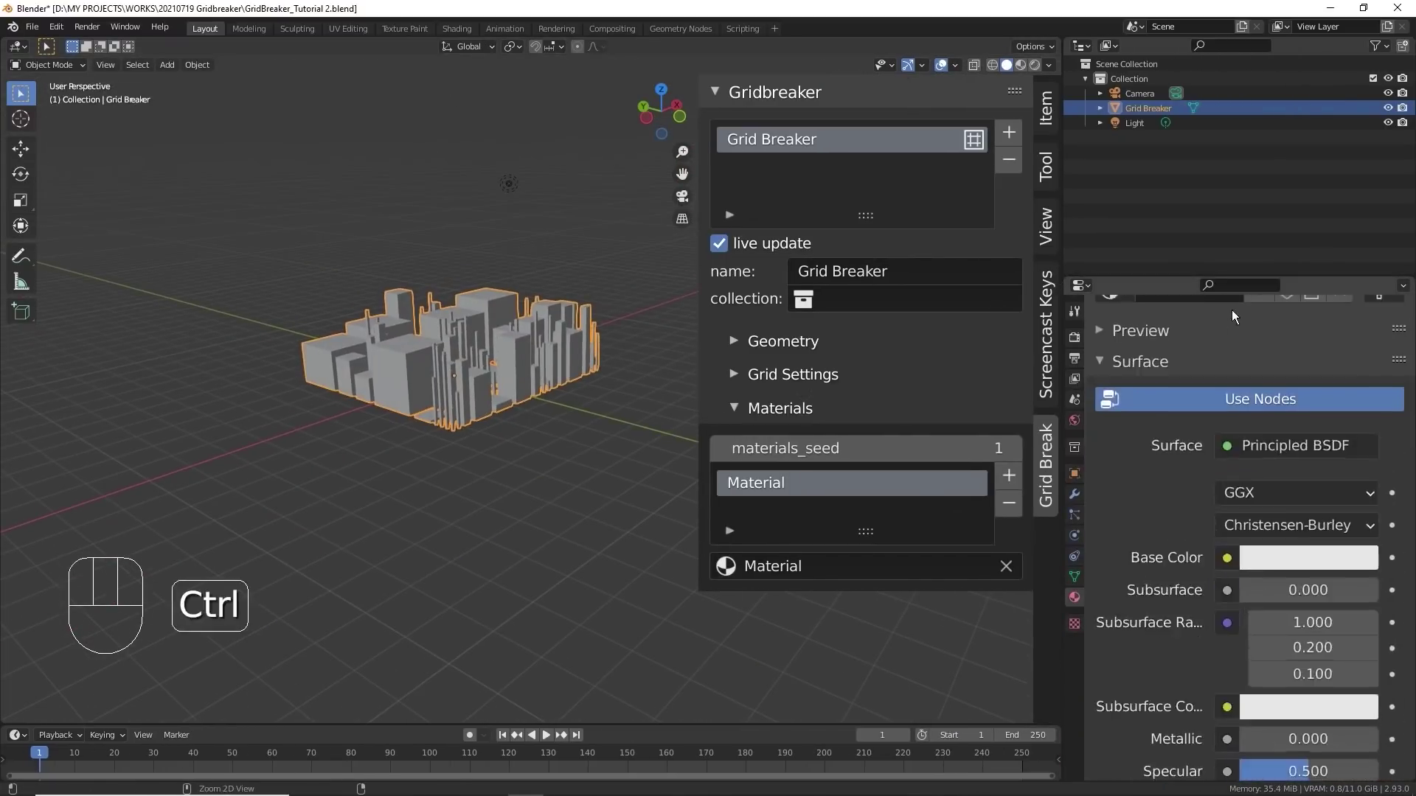
scroll(1239, 443, up, 5)
Add red and orange materials as new slots, then add a second Grid Breaker layer.
click(1392, 365)
click(1225, 528)
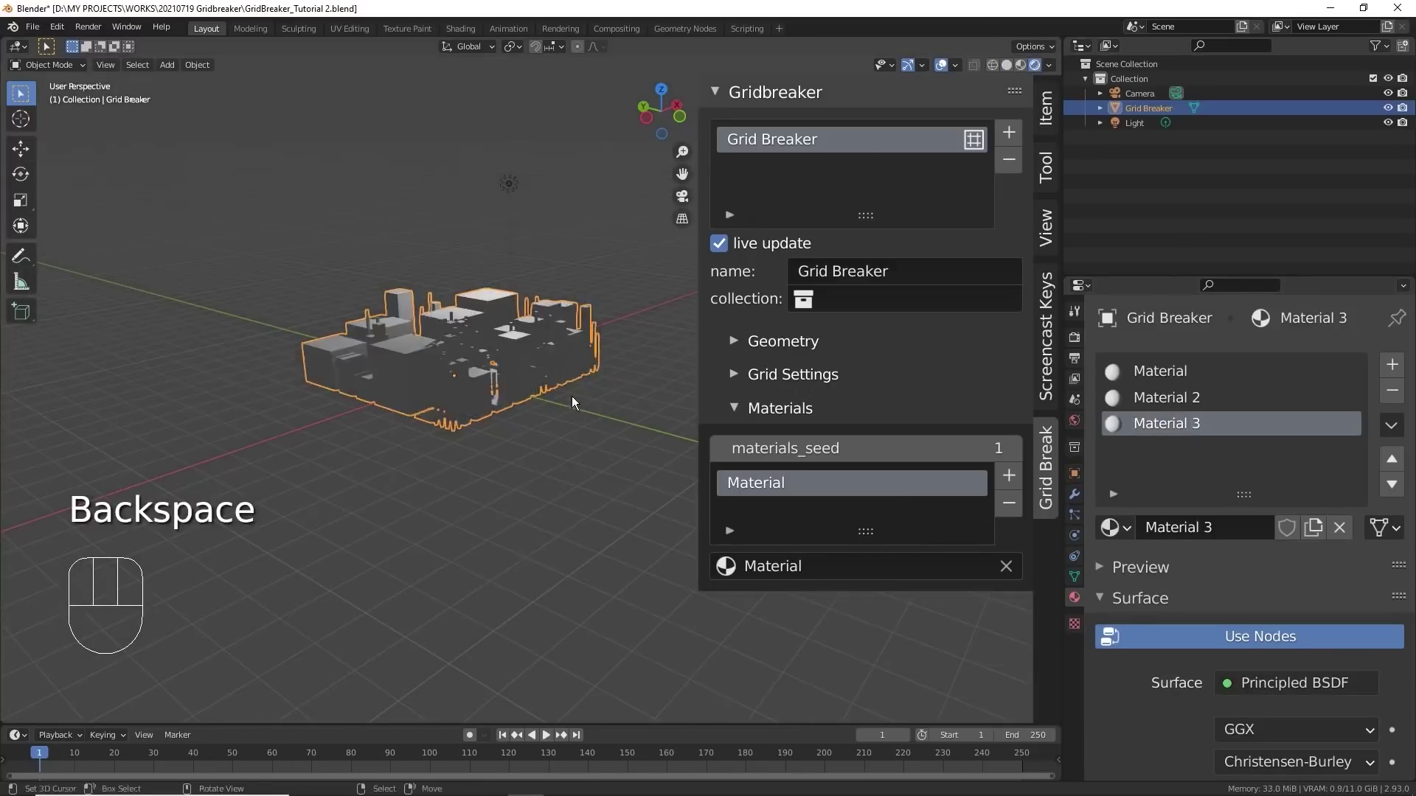
click(1165, 398)
scroll(1238, 442, down, 4)
click(1289, 648)
click(1175, 286)
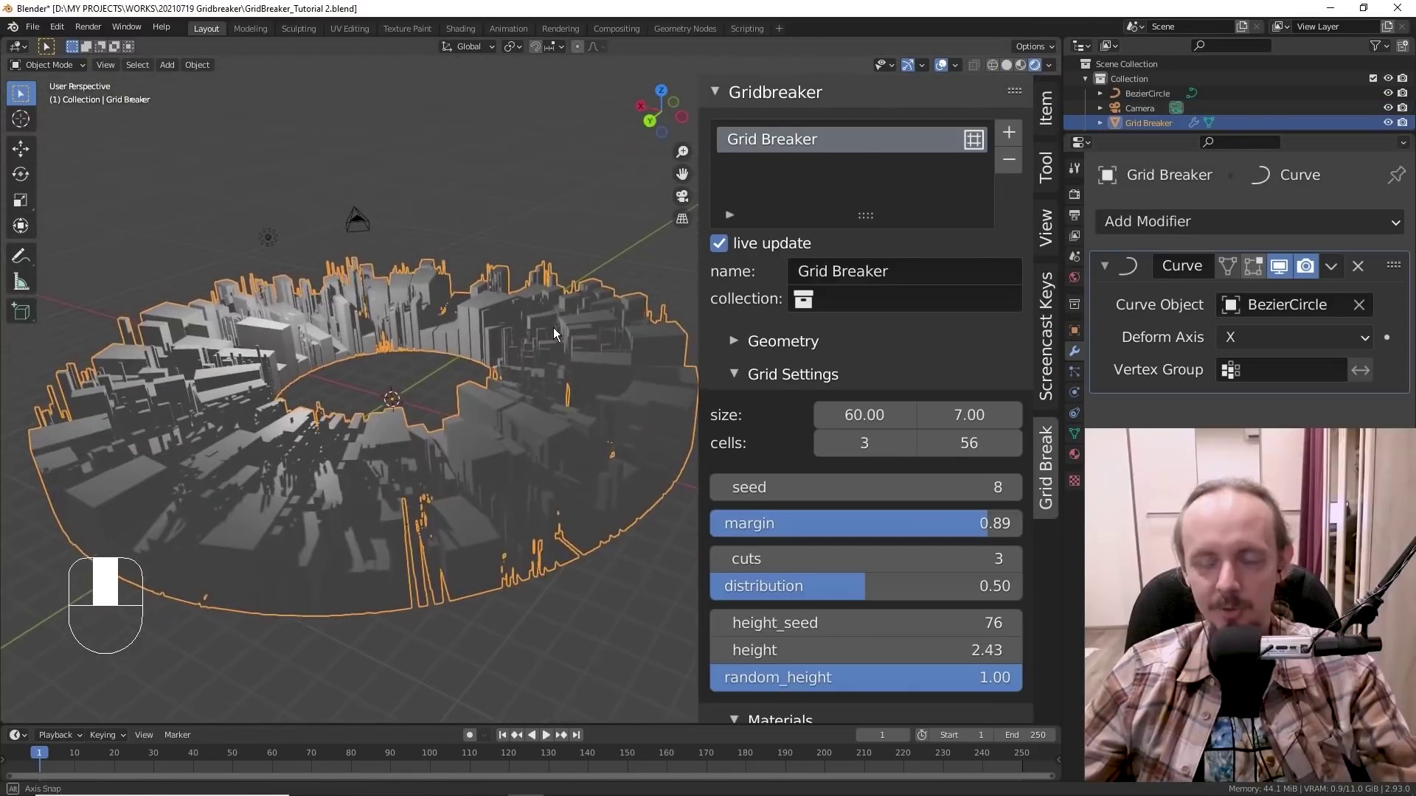
middle_drag(553, 327, 551, 320)
click(1009, 132)
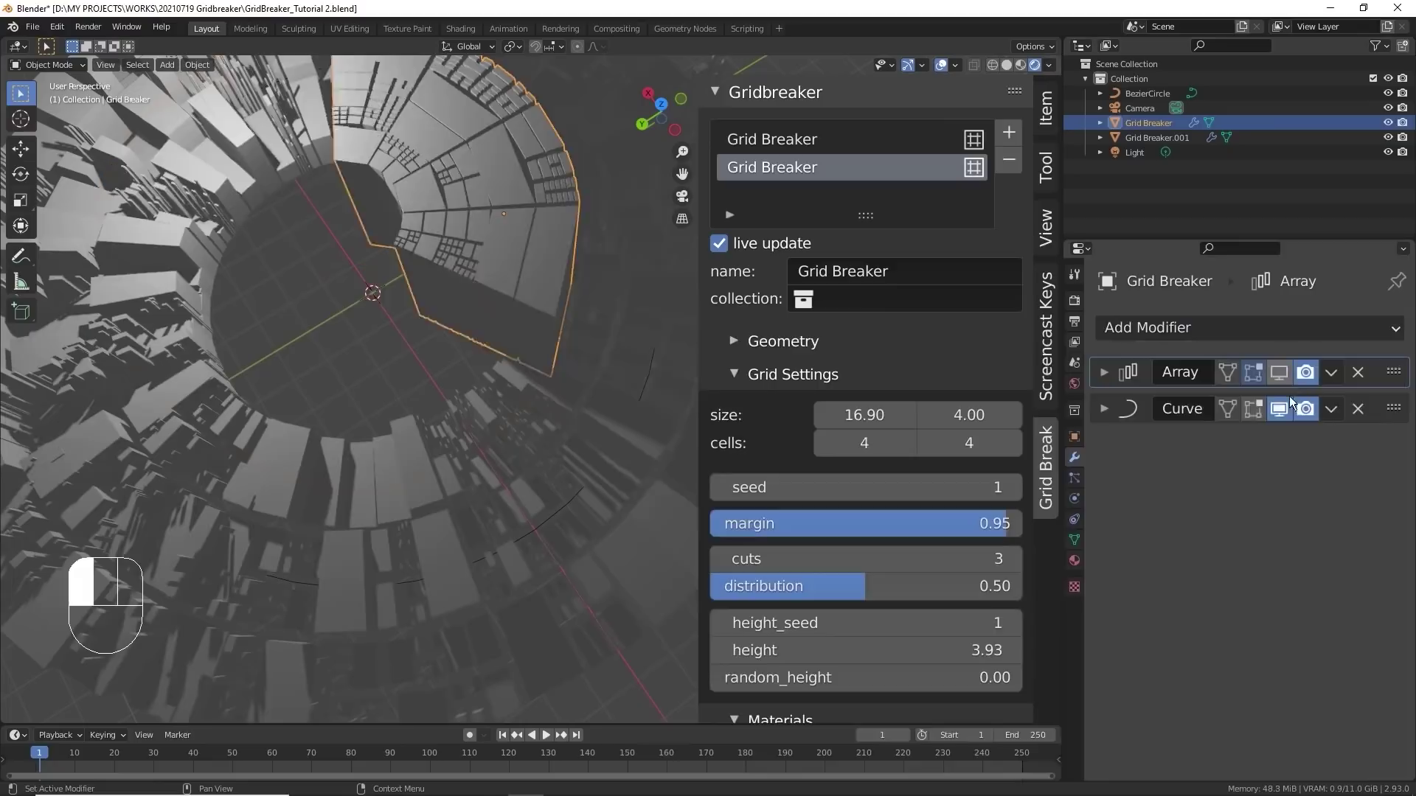
Add a Subdivision modifier in Simple mode to the Grid Breaker ring.
click(1248, 327)
click(870, 727)
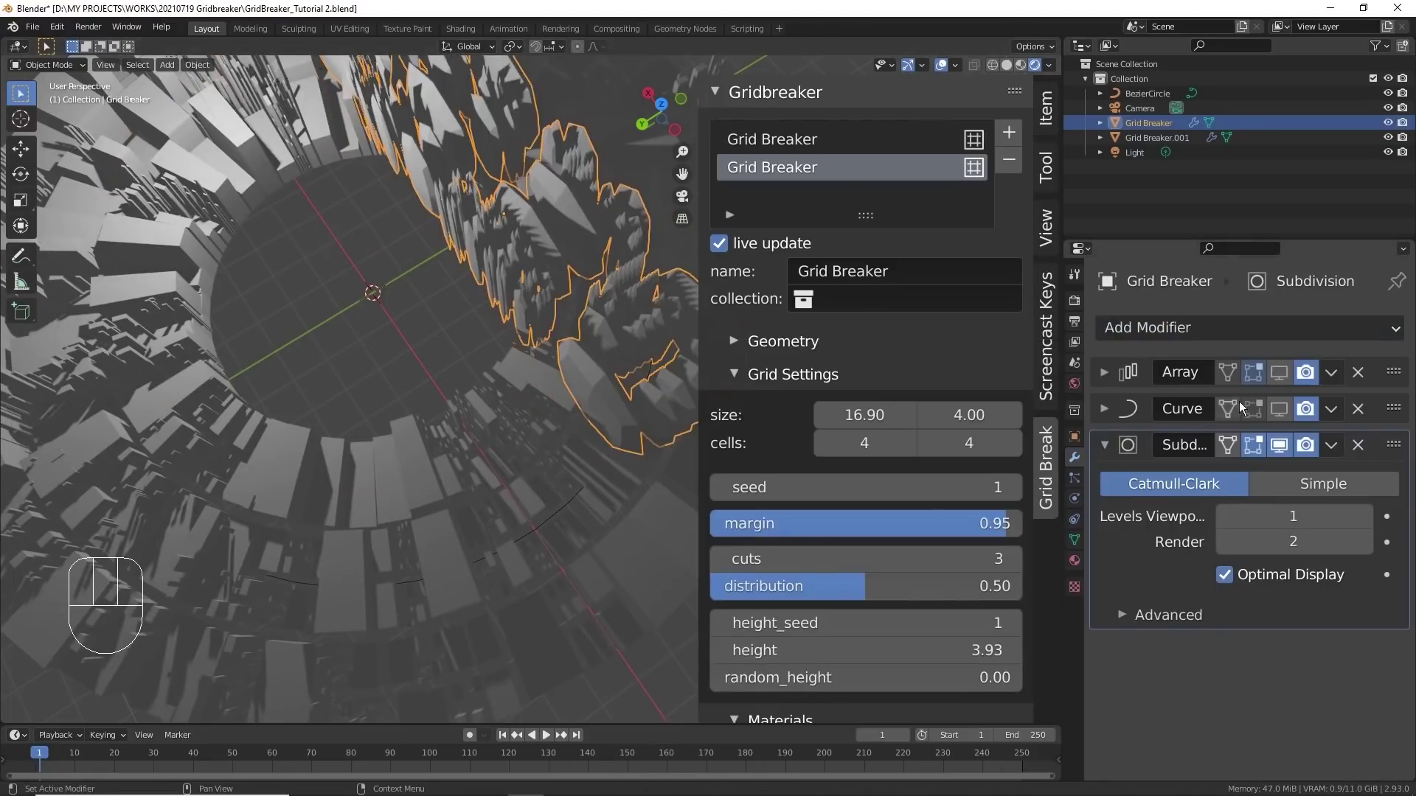
click(1333, 426)
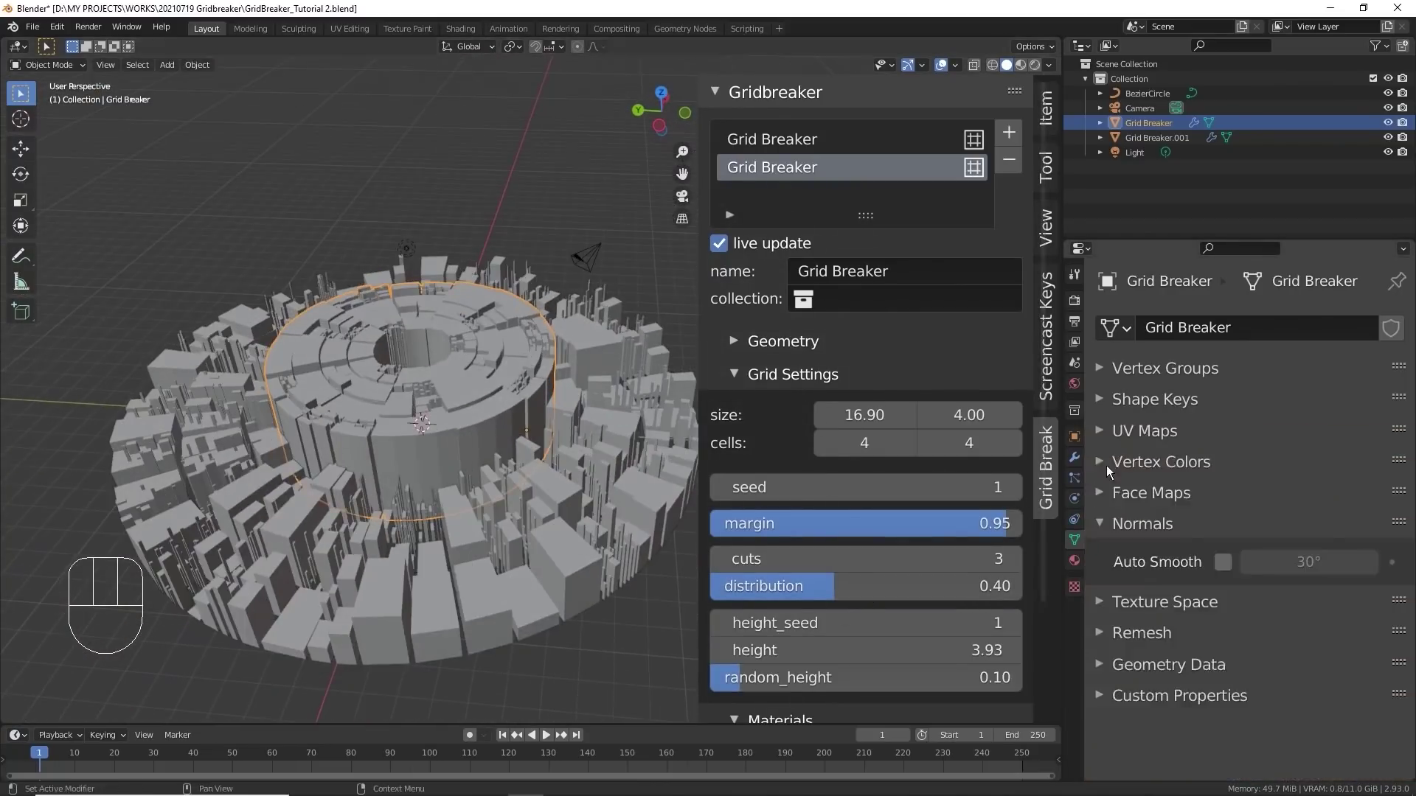
click(1074, 457)
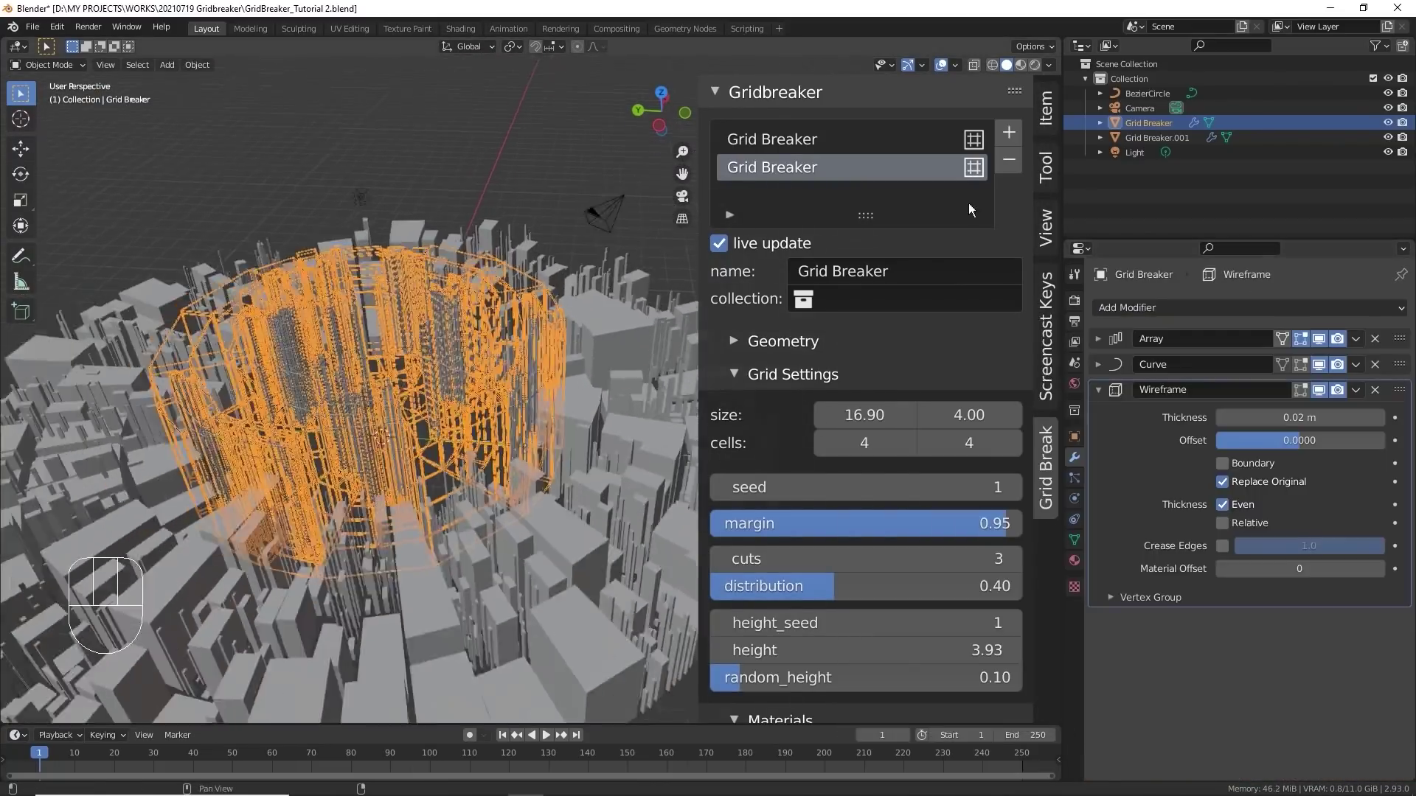